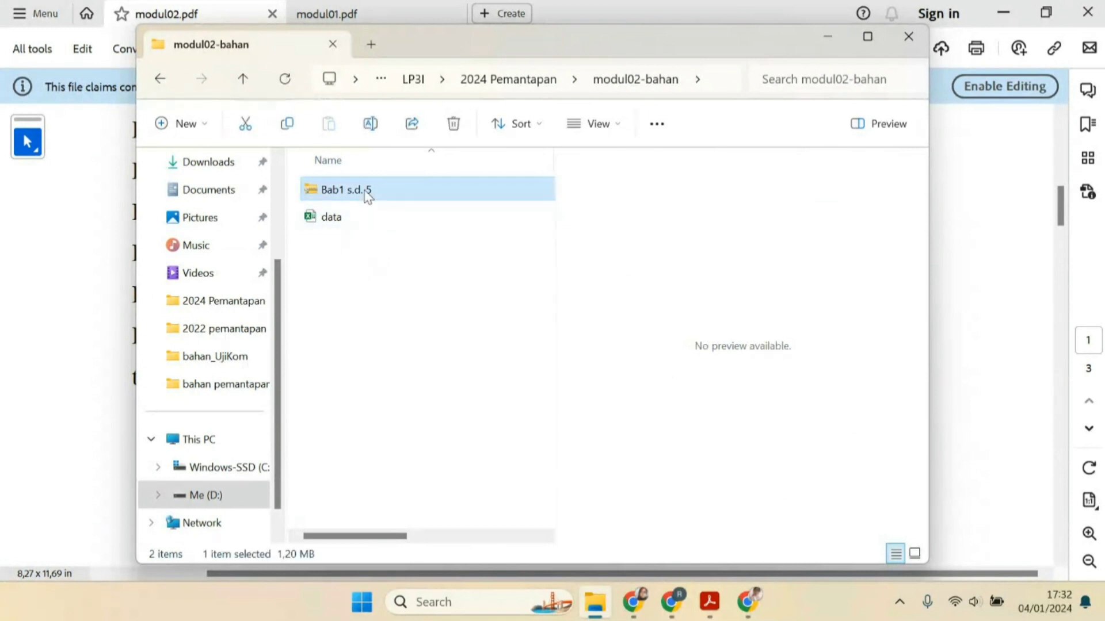
Extract the zipped "Bab1 s.d. 5" folder into a "Bab1 s.d. 5" folder inside modul02-bahan
right_click(368, 195)
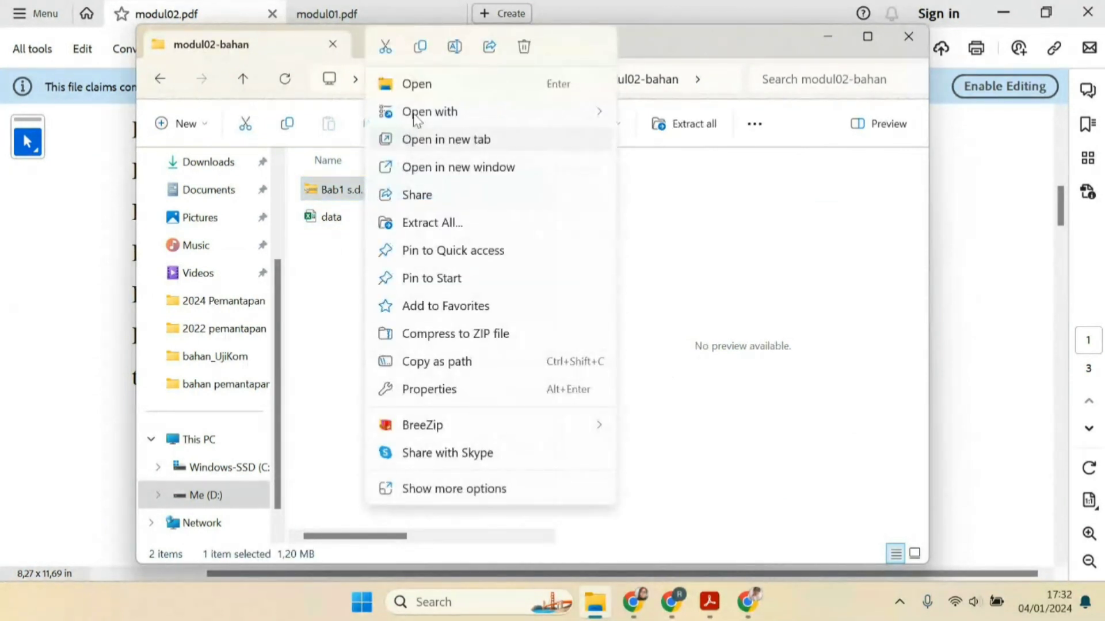
left_click(451, 224)
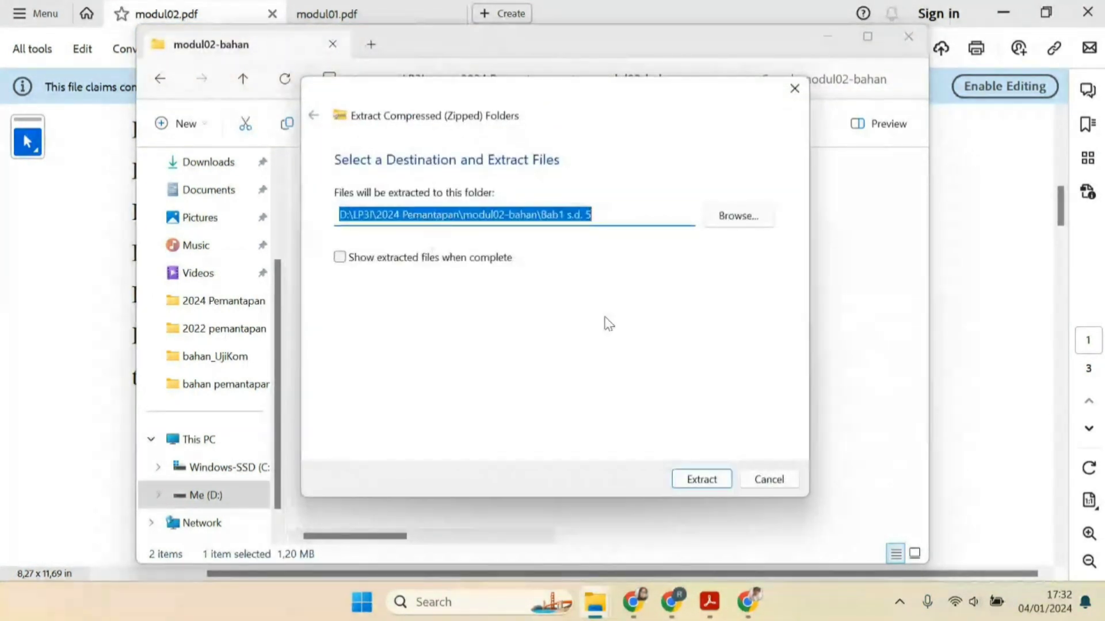
left_click(699, 480)
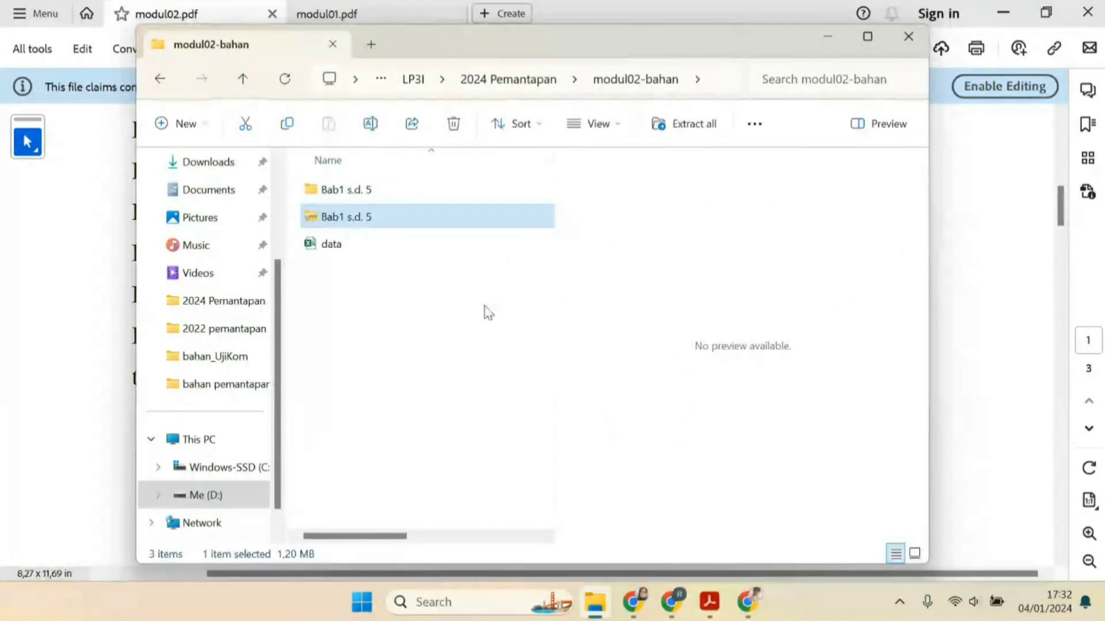
Open the extracted "Bab1 s.d. 5" folder and open the BAB I document
double_click(379, 192)
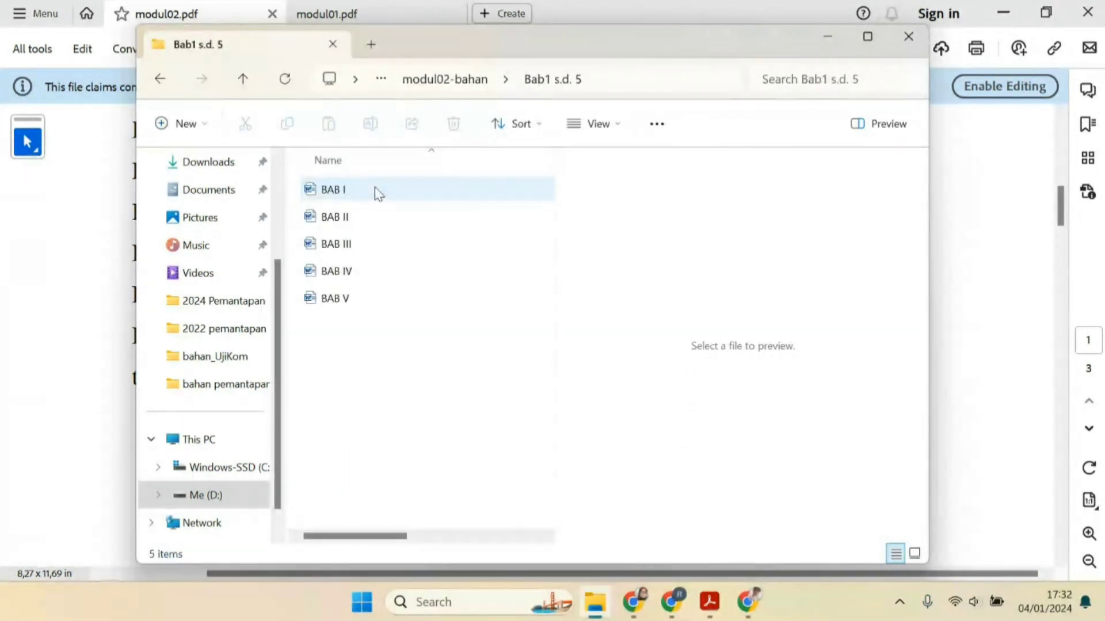
double_click(382, 191)
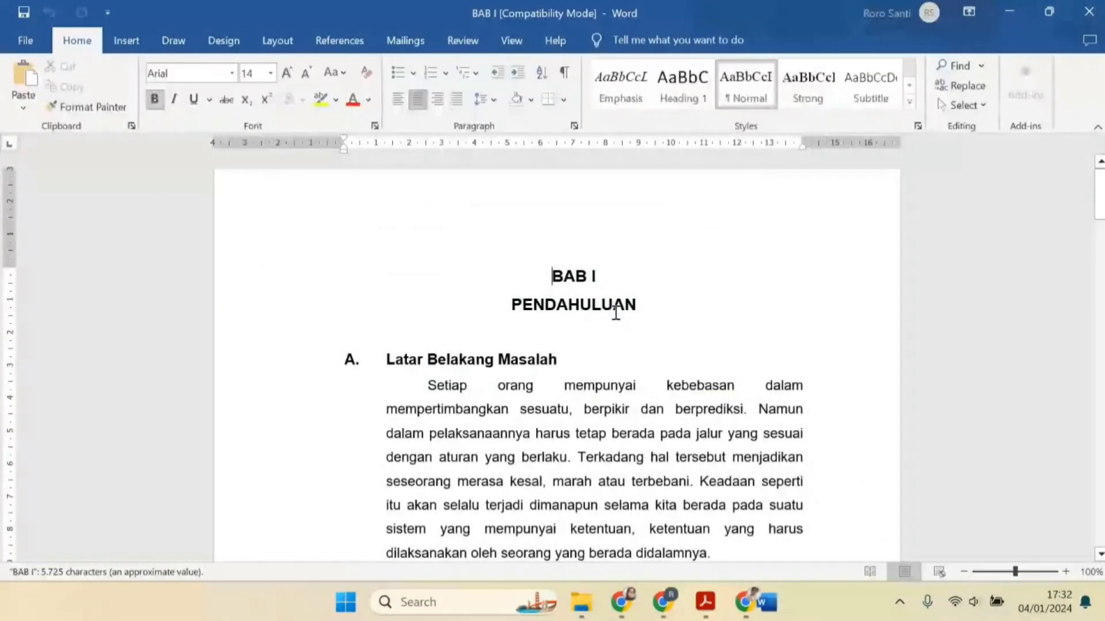
Delete the empty line above the heading "B. Alasan Pemilihan Object" in BAB I
scroll(572, 345, "down", 12)
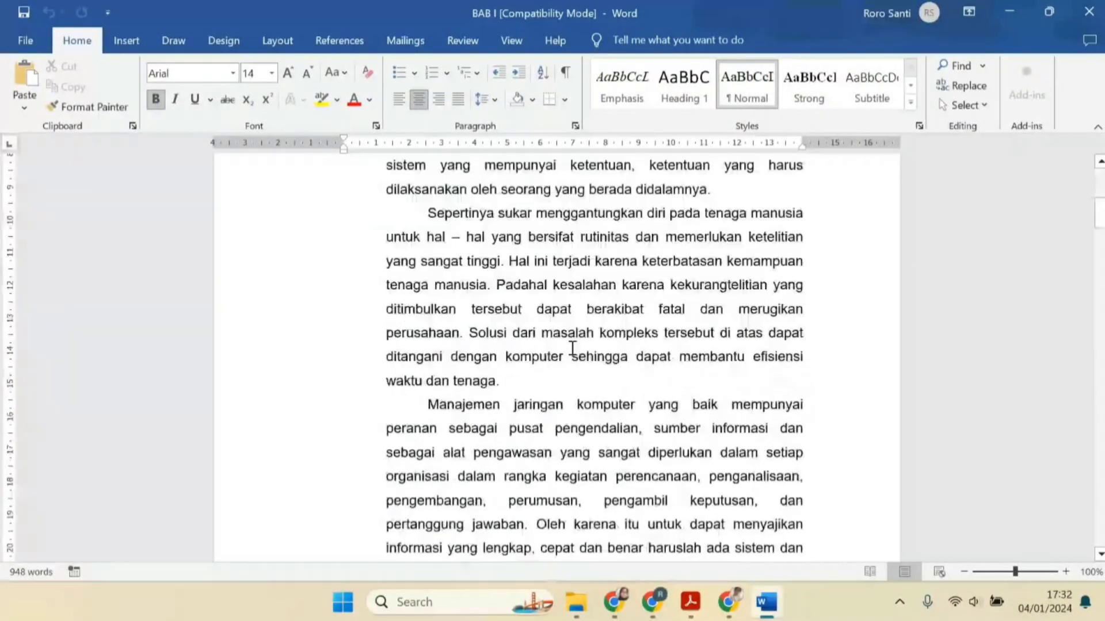
scroll(572, 348, "down", 6)
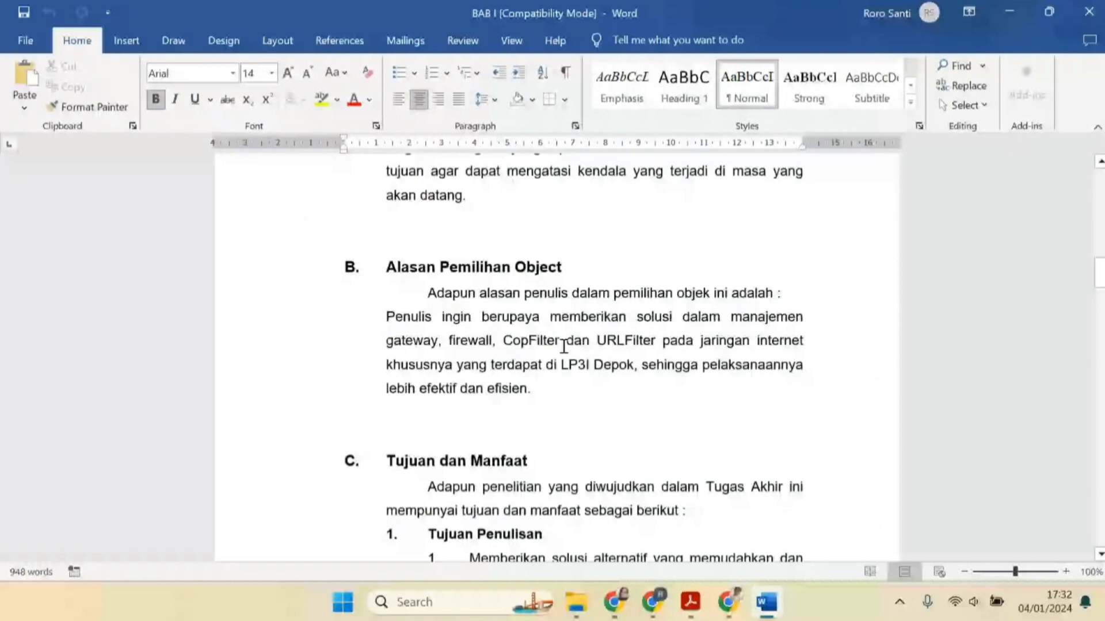
scroll(466, 280, "up", 1)
left_click(467, 280)
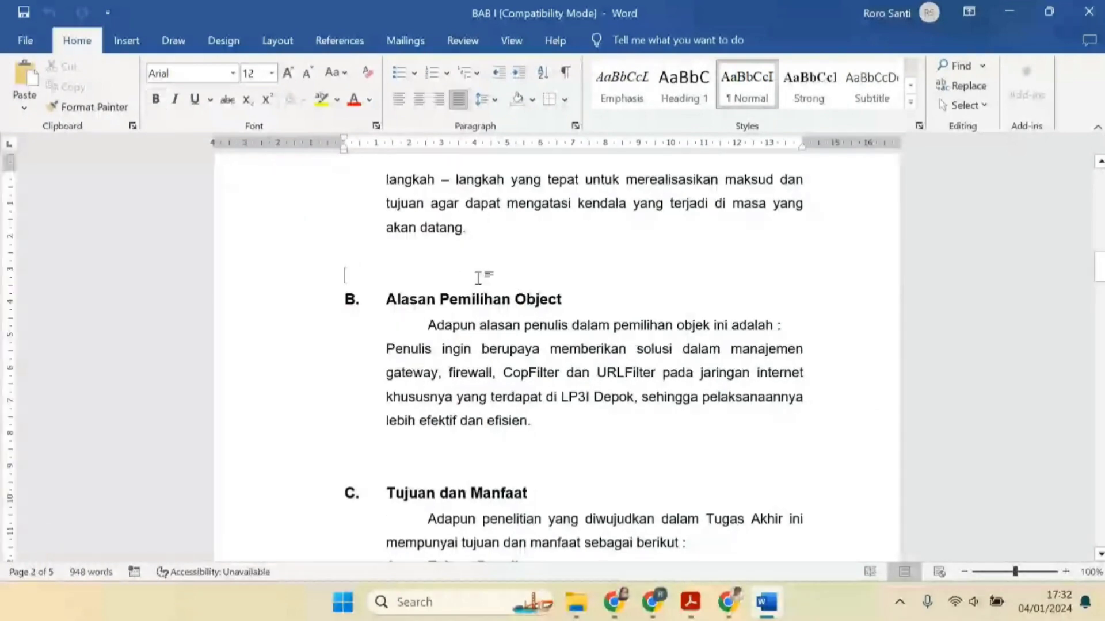
key("BackSpace")
Delete the empty line above the heading "C. Tujuan dan Manfaat"
scroll(478, 282, "down", 3)
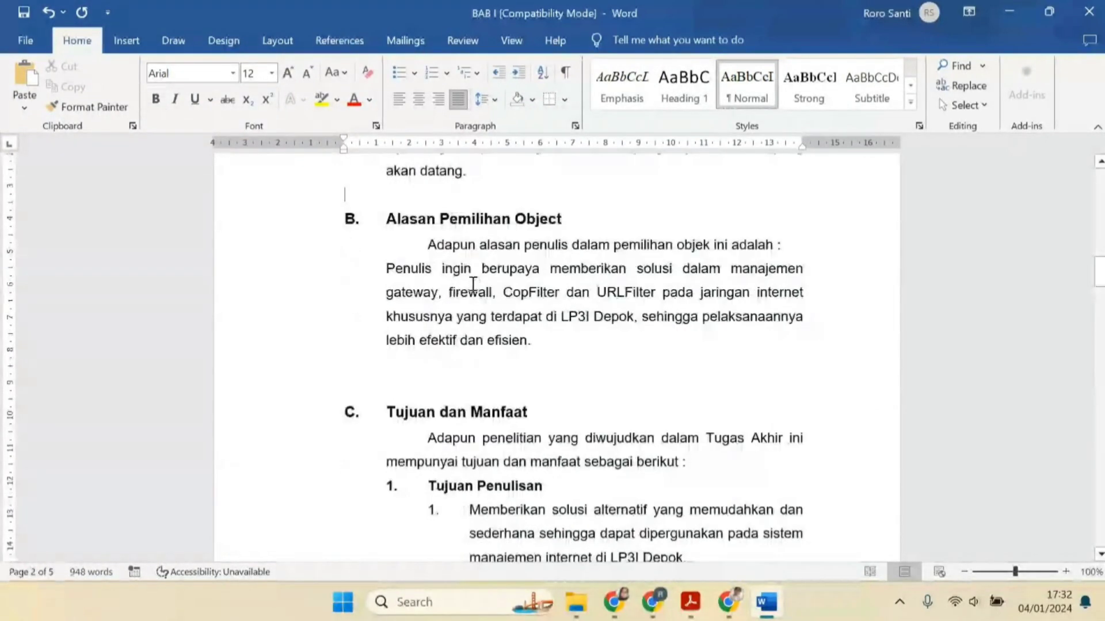
left_click(463, 362)
key("BackSpace")
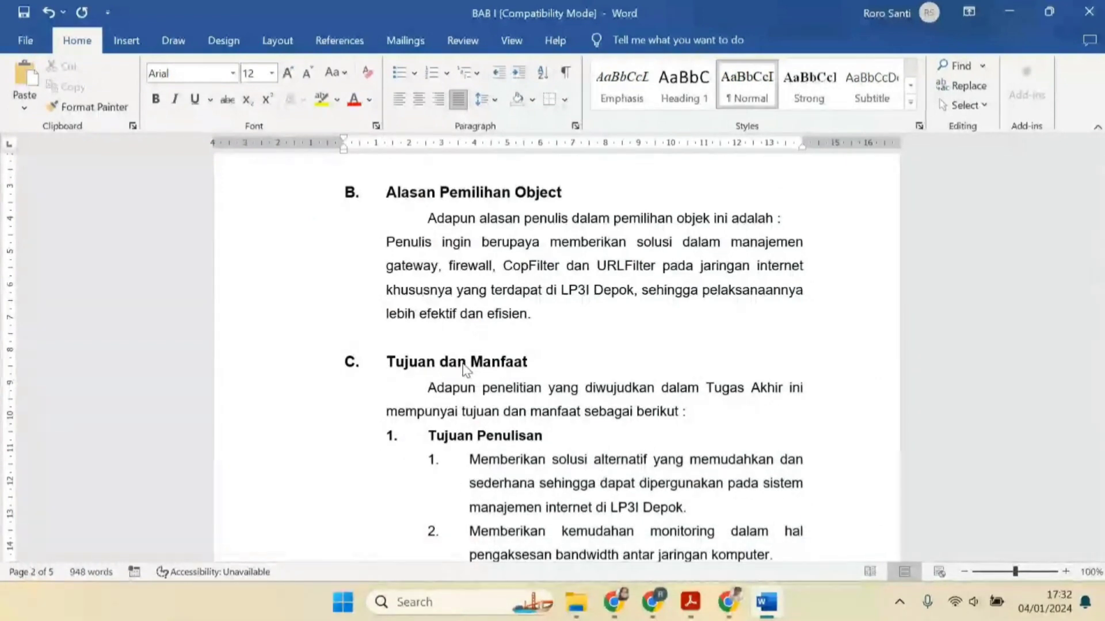
Add a new line after the last numbered item of section D, before "E. Batasan Masalah"
scroll(465, 368, "down", 15)
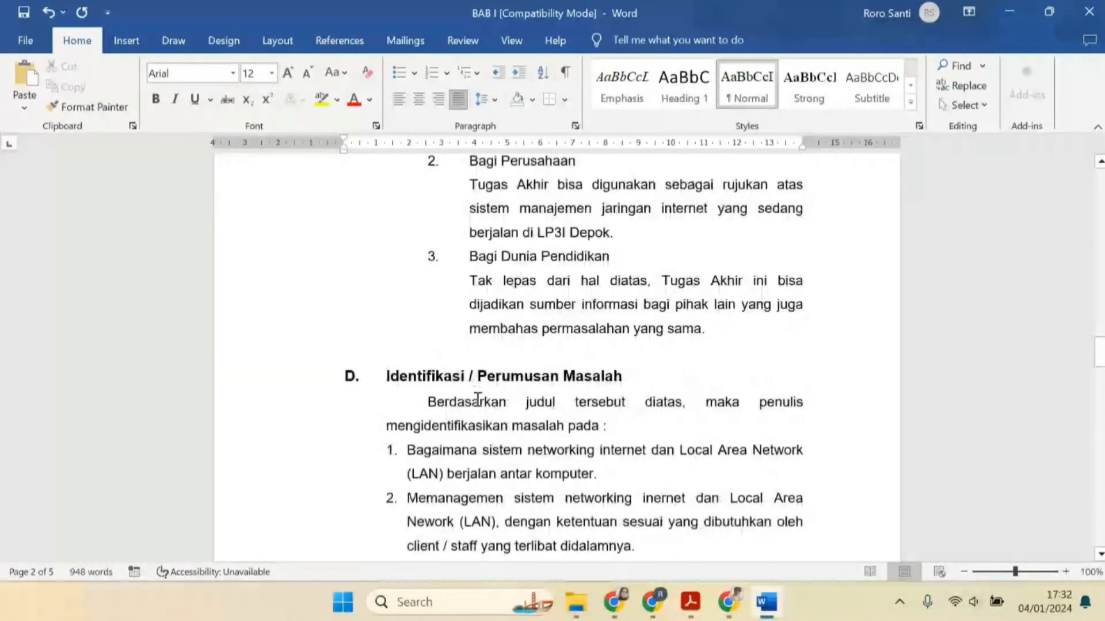
scroll(478, 399, "down", 10)
left_click(687, 263)
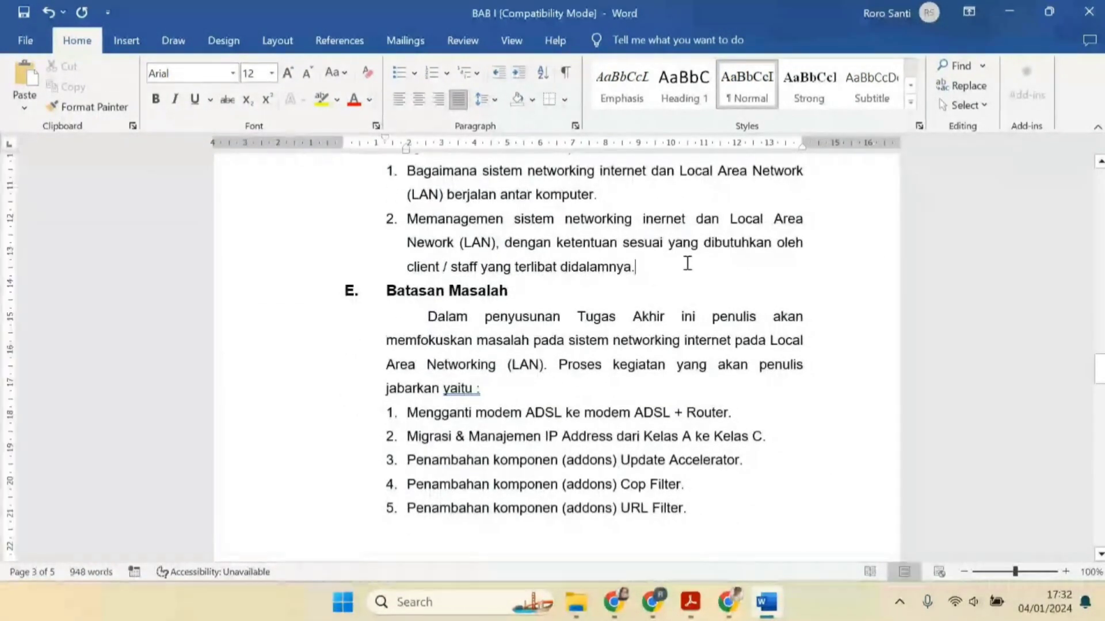
key("Return")
Scroll through the rest of BAB I and close the document
scroll(686, 262, "down", 12)
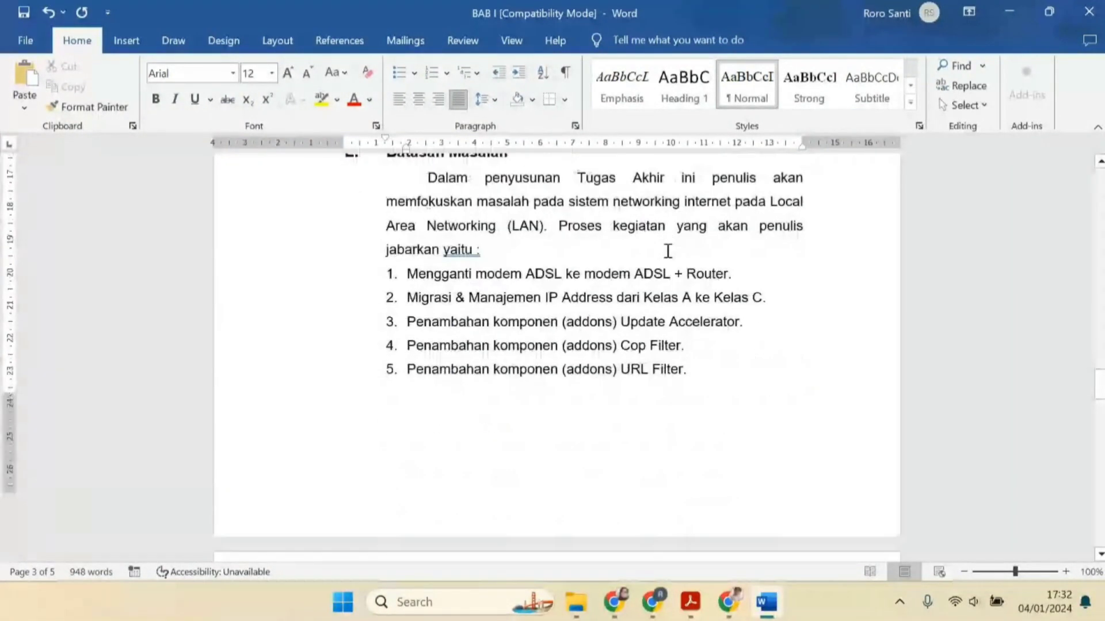
scroll(458, 338, "down", 1)
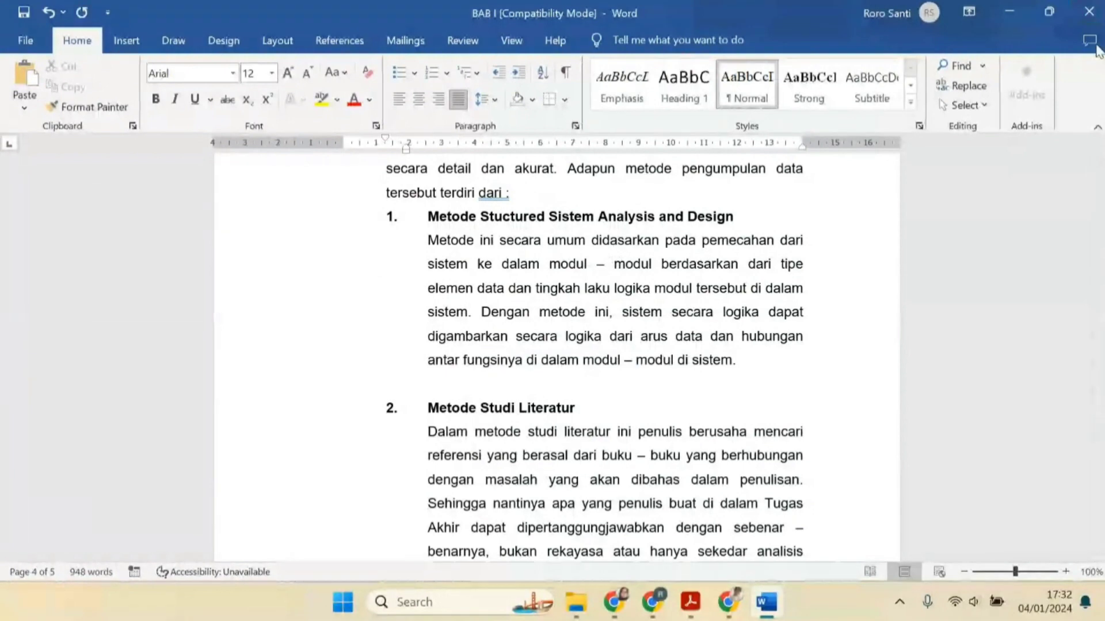
left_click(1098, 23)
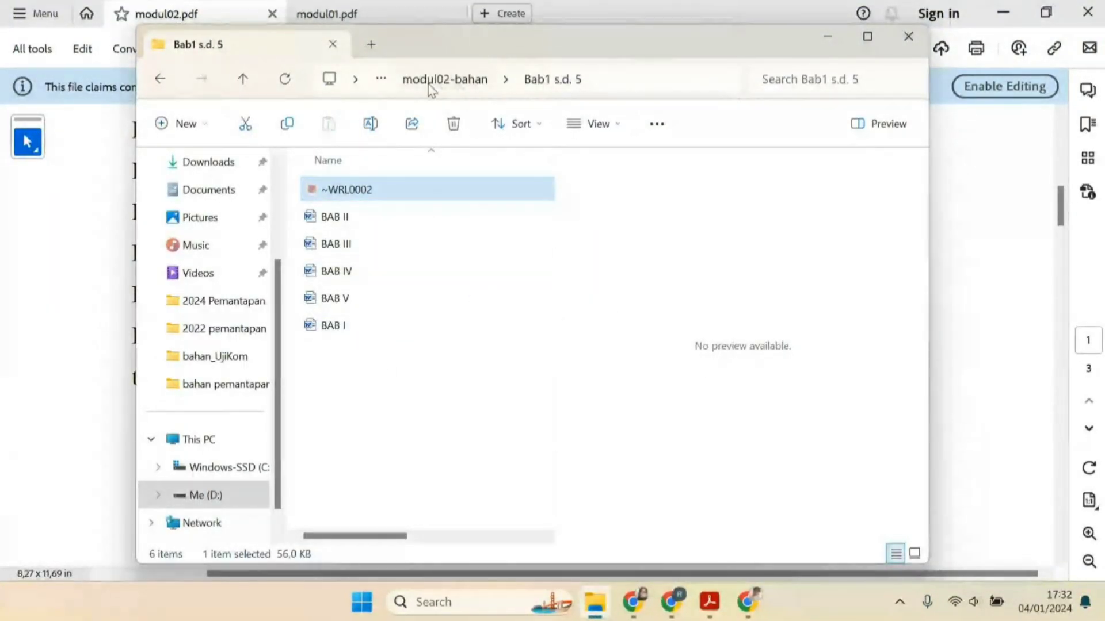
Create a new Word document named "Laporan" in the modul02-bahan folder
left_click(446, 85)
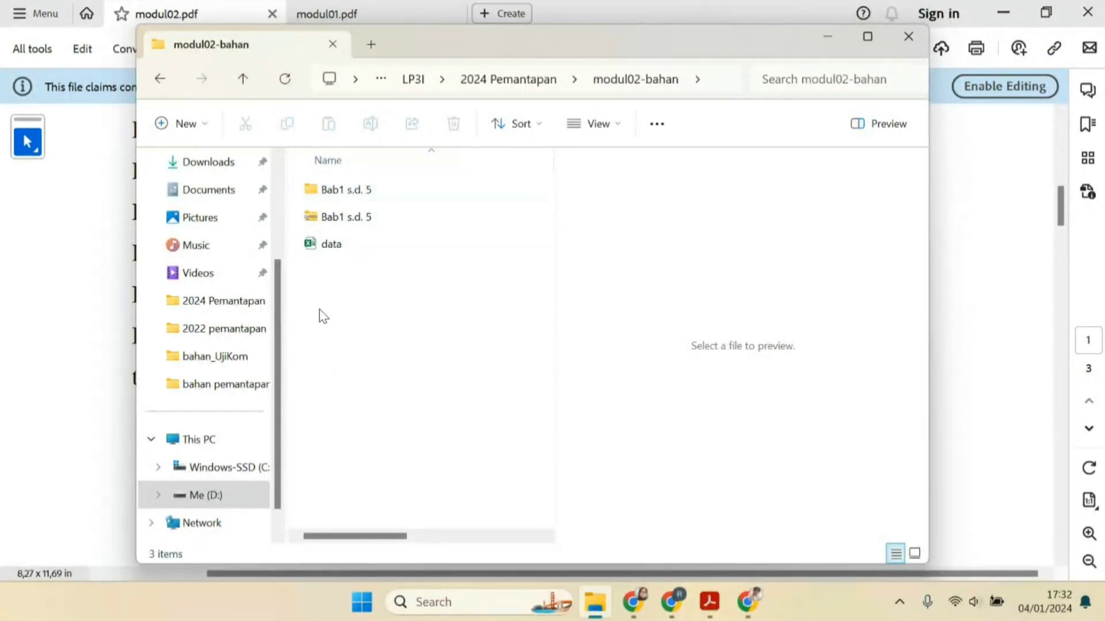
right_click(334, 297)
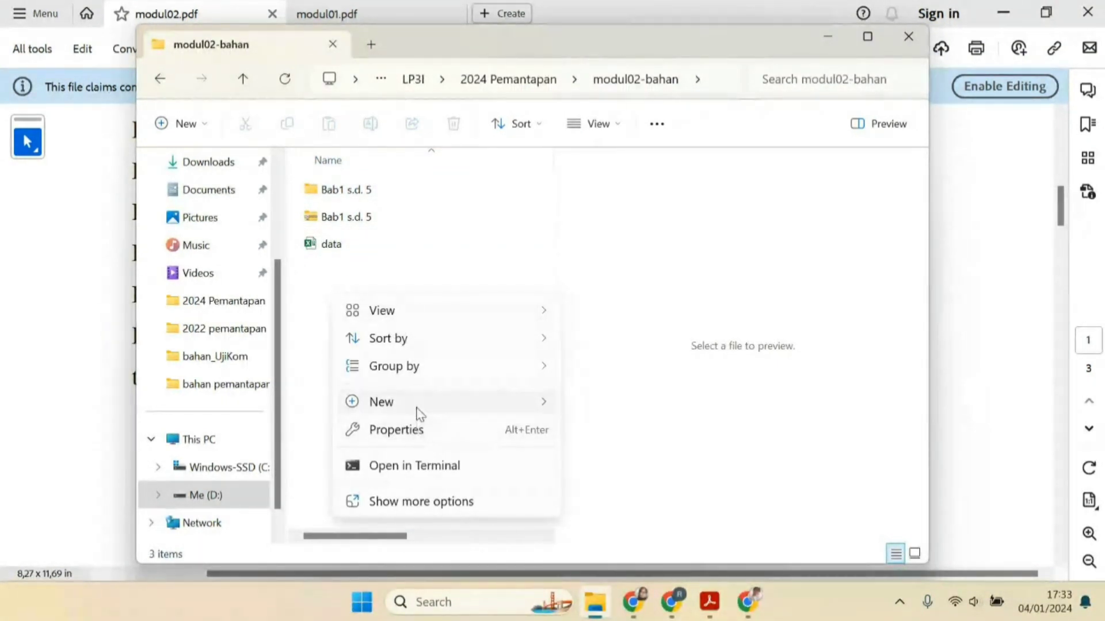
mouse_move(447, 402)
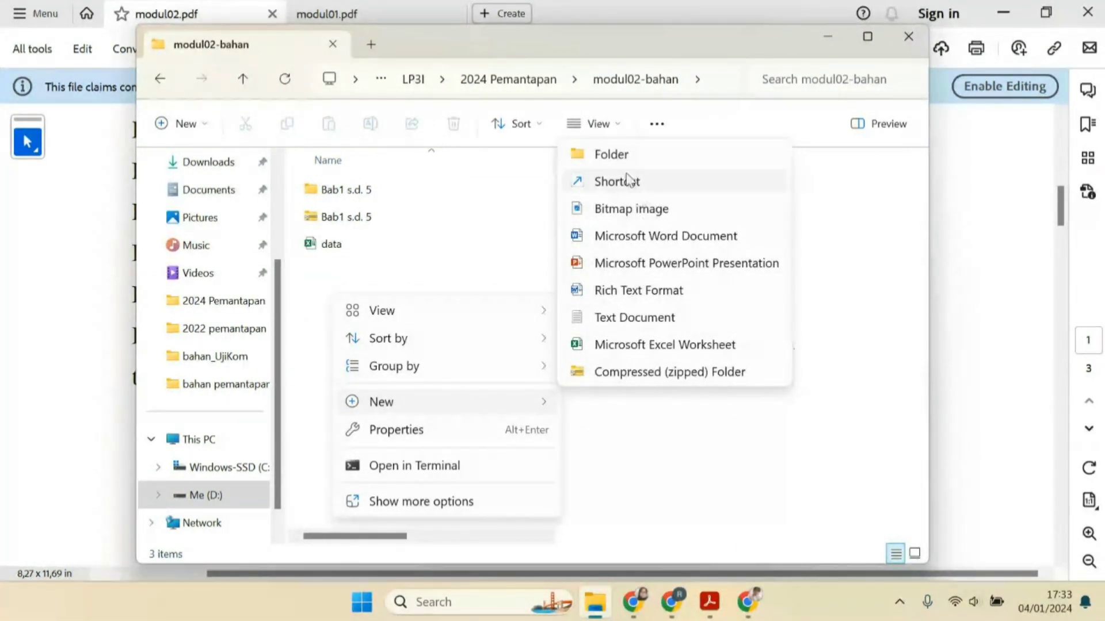
left_click(619, 247)
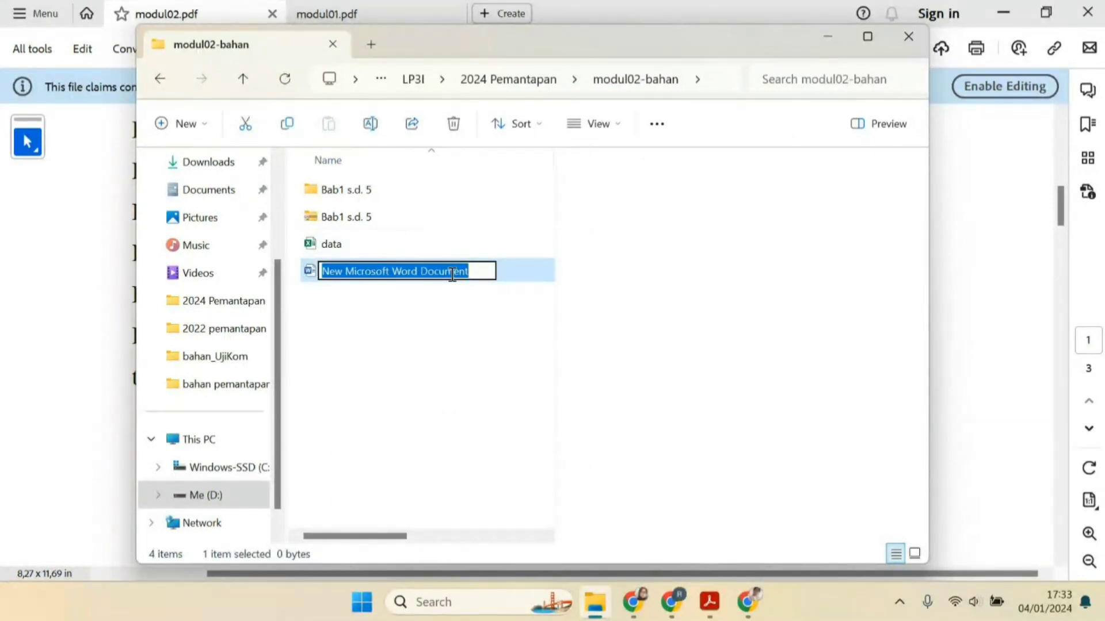
type("Laporan")
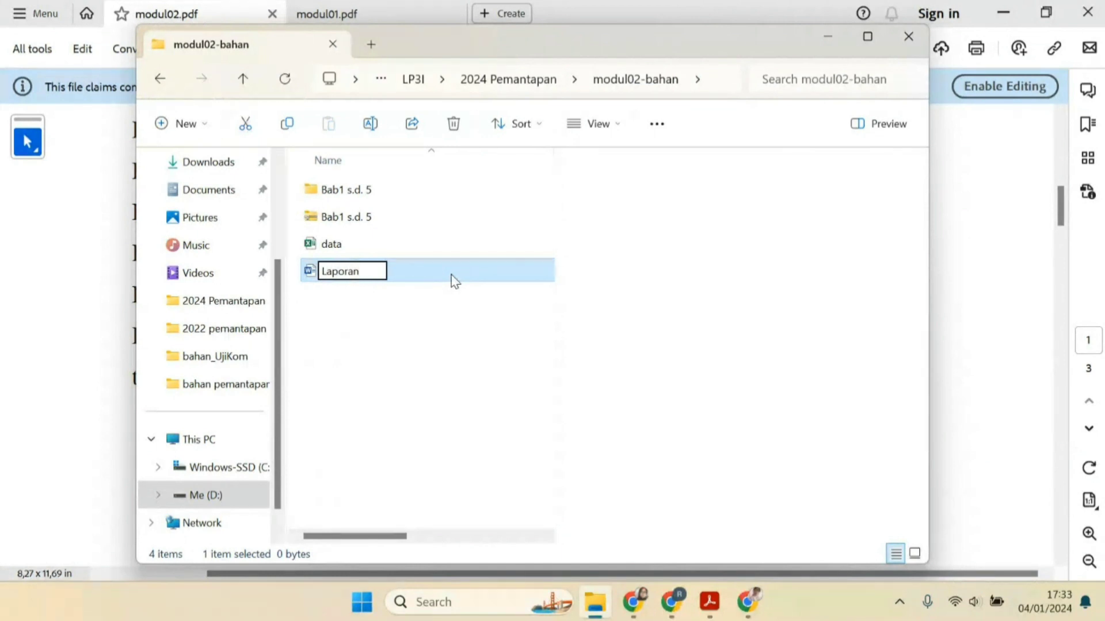
key("Return")
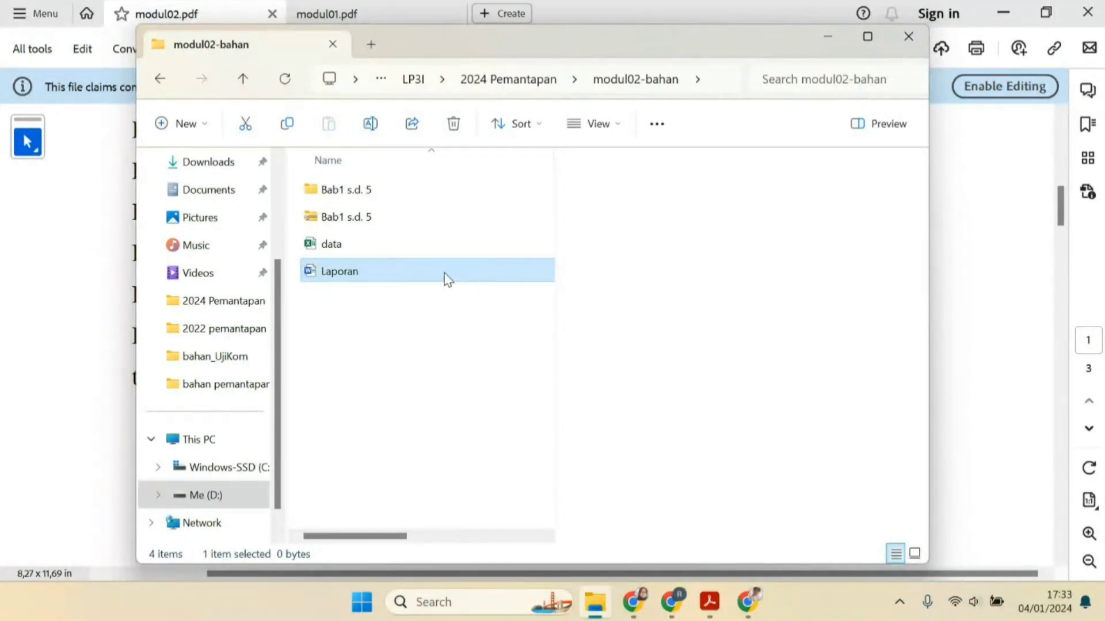
Open Laporan and insert the text of BAB I from the "Bab1 s.d. 5" folder as text from file
double_click(446, 278)
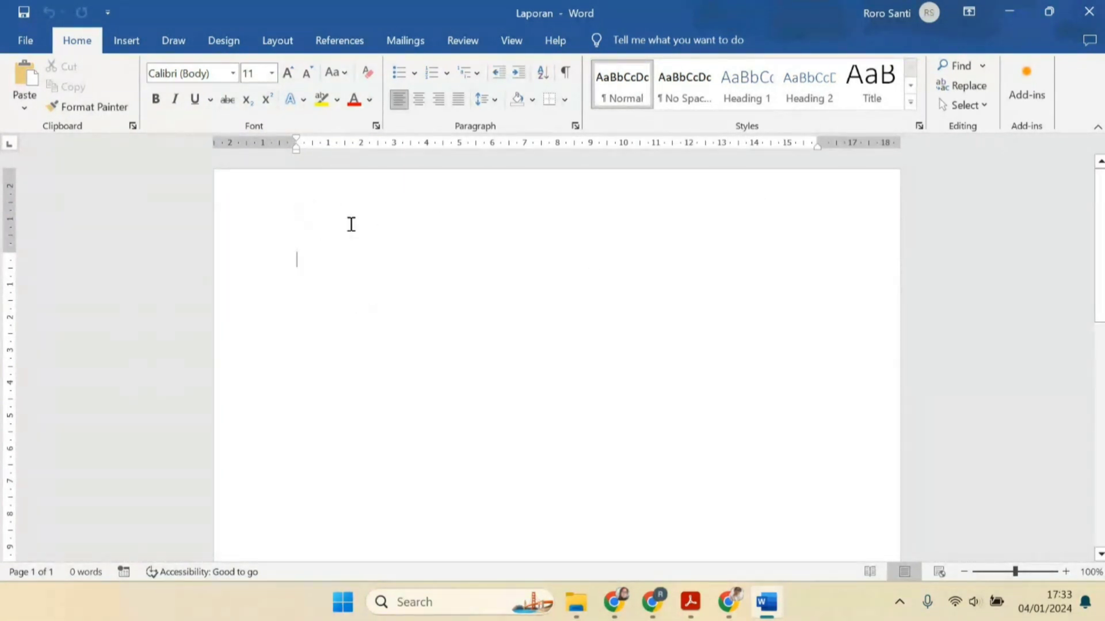
left_click(126, 41)
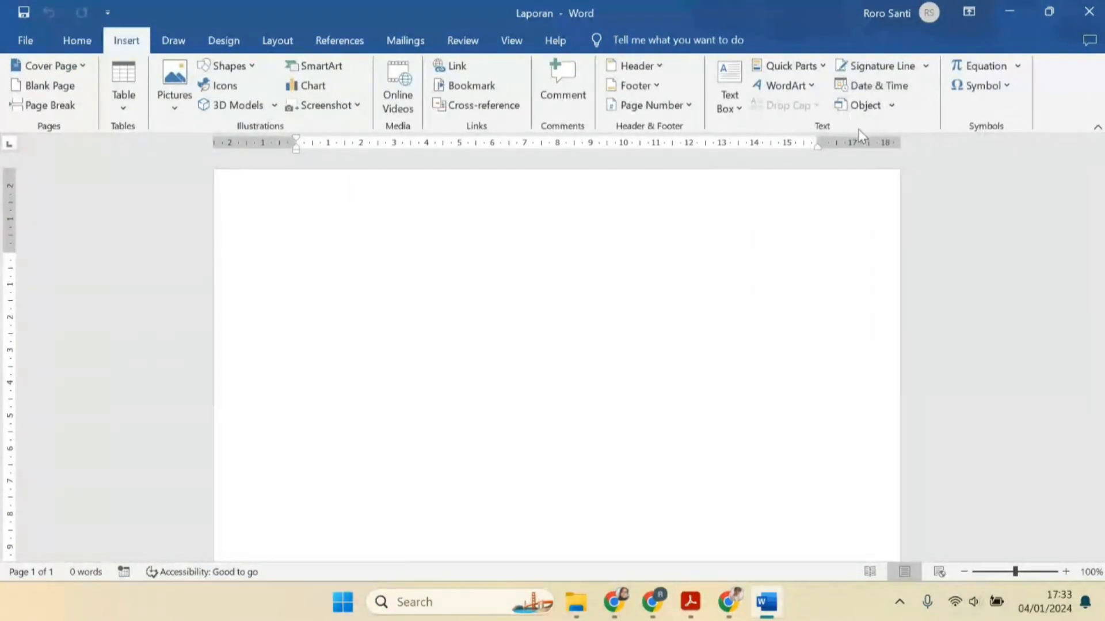
left_click(891, 106)
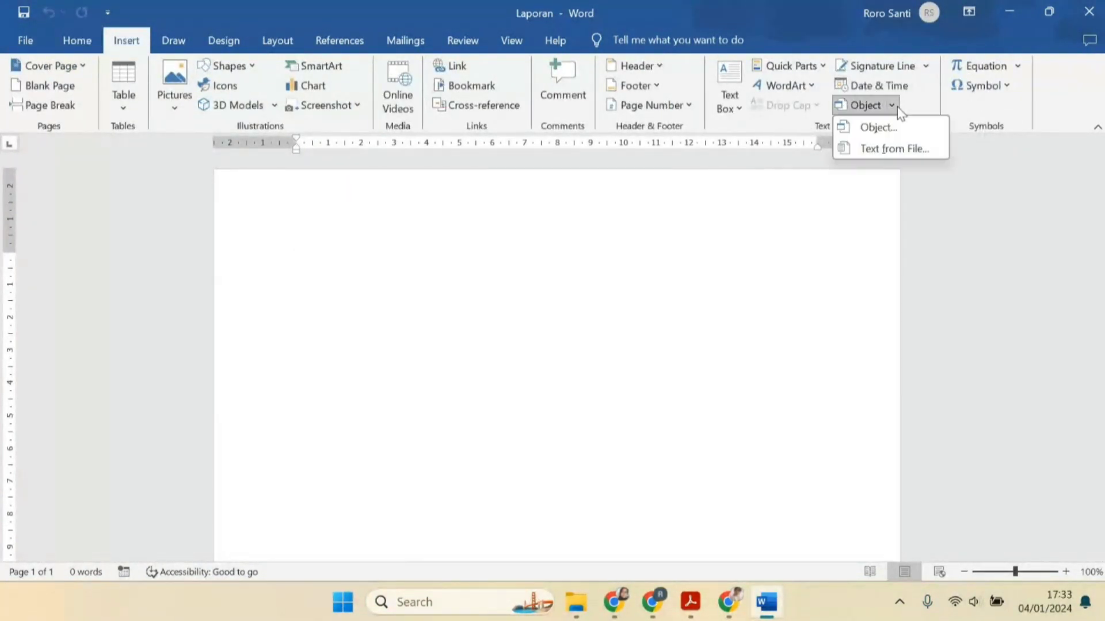
left_click(902, 148)
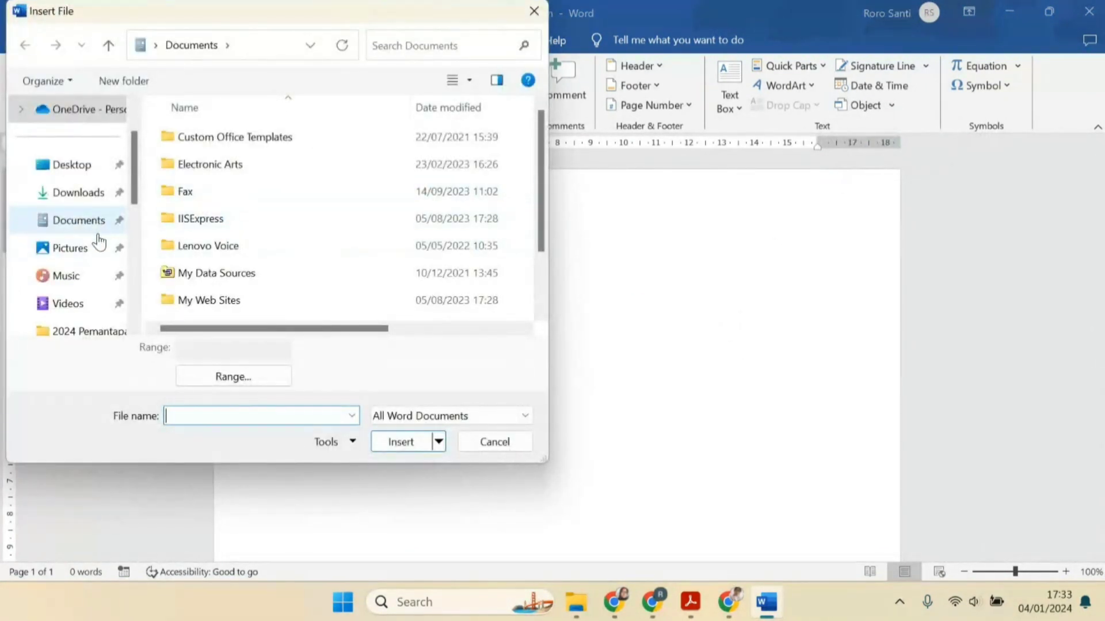
scroll(81, 302, "down", 3)
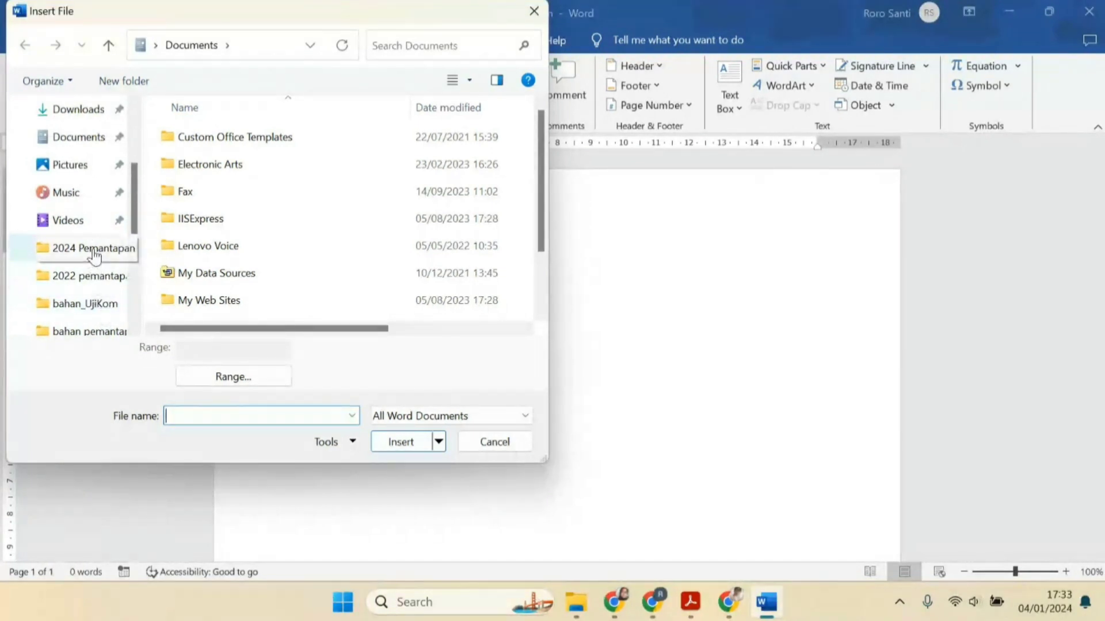
left_click(94, 253)
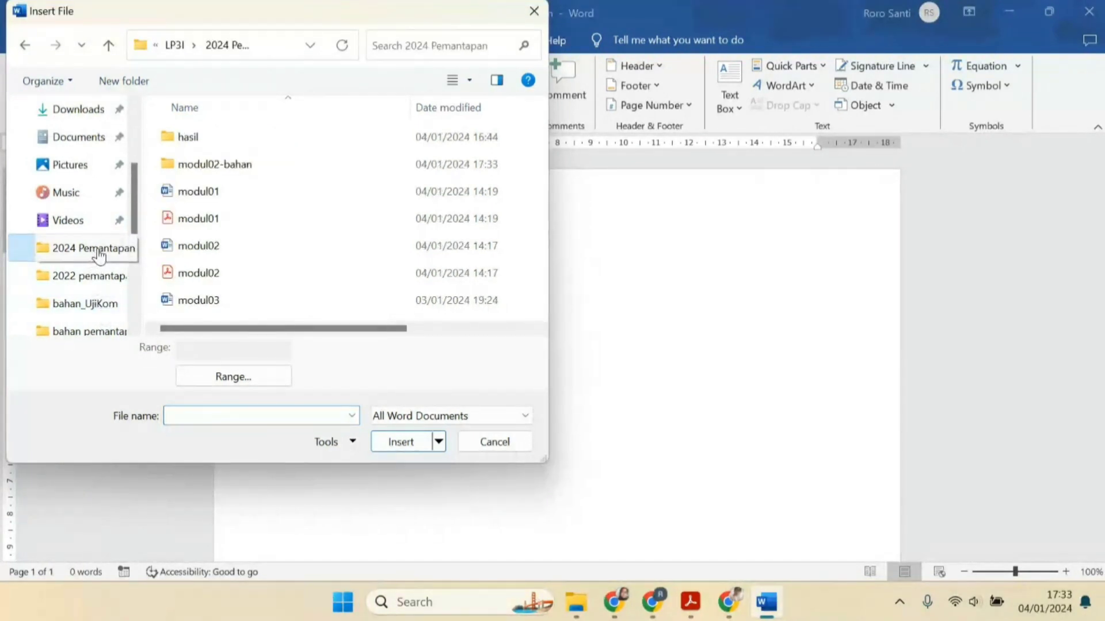
double_click(201, 167)
double_click(192, 138)
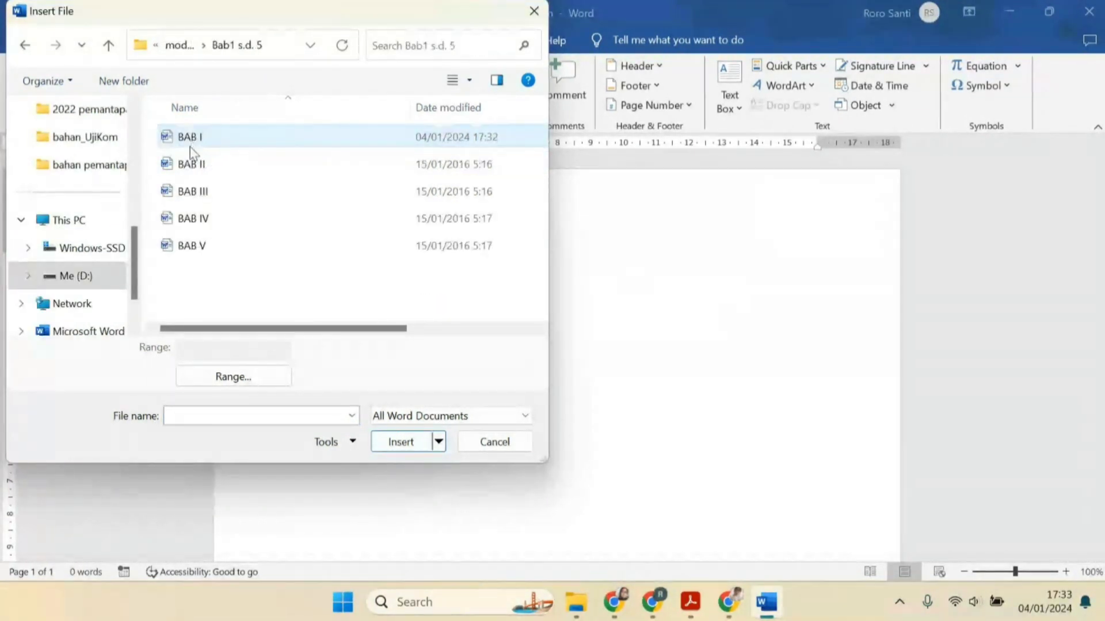
left_click(198, 141)
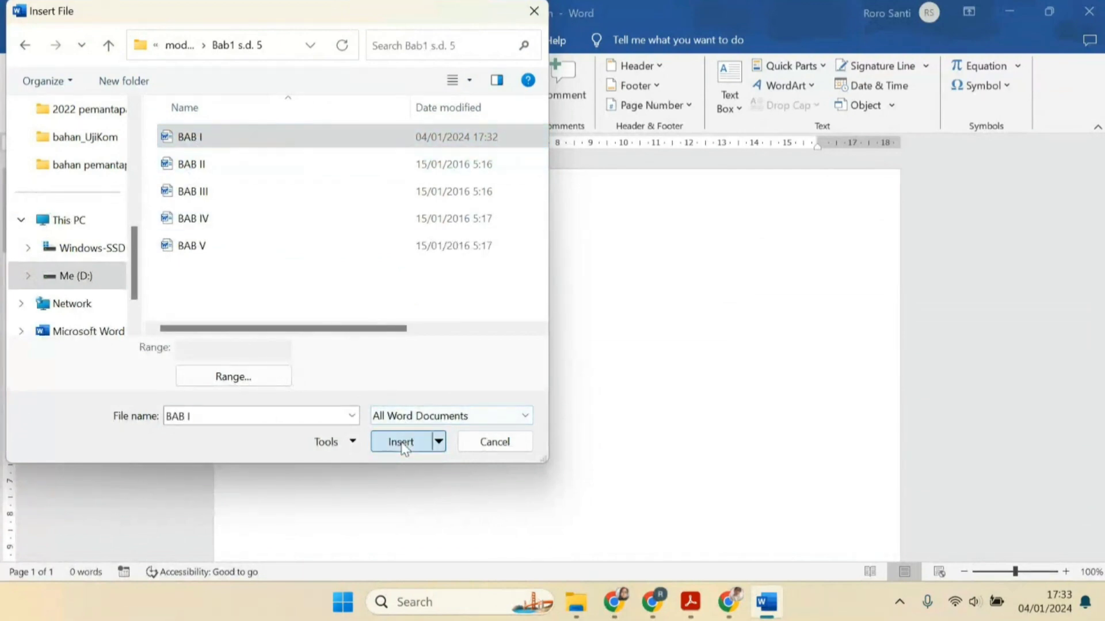
left_click(401, 442)
Insert the text of BAB II from file at the end of the document, after BAB I
scroll(395, 412, "down", 10)
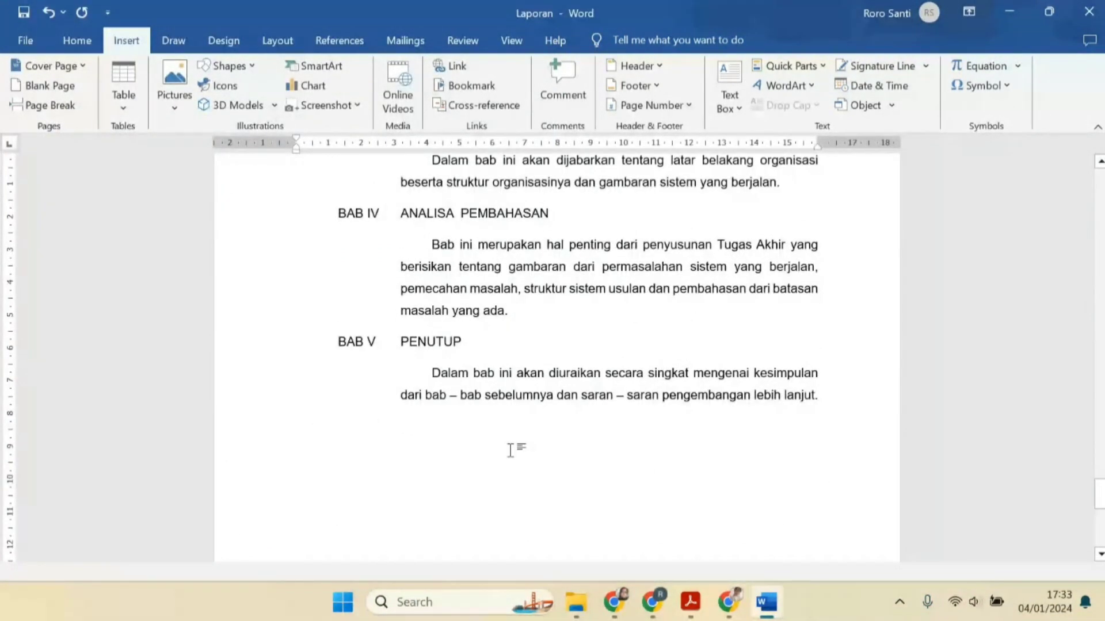
scroll(511, 450, "down", 2)
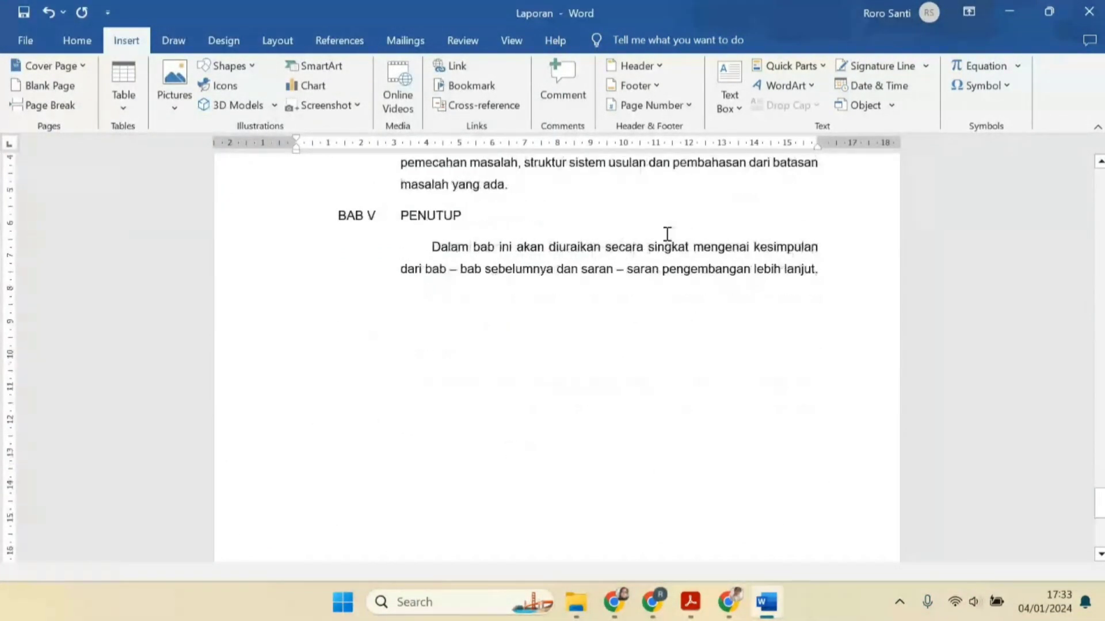
left_click(894, 111)
left_click(896, 146)
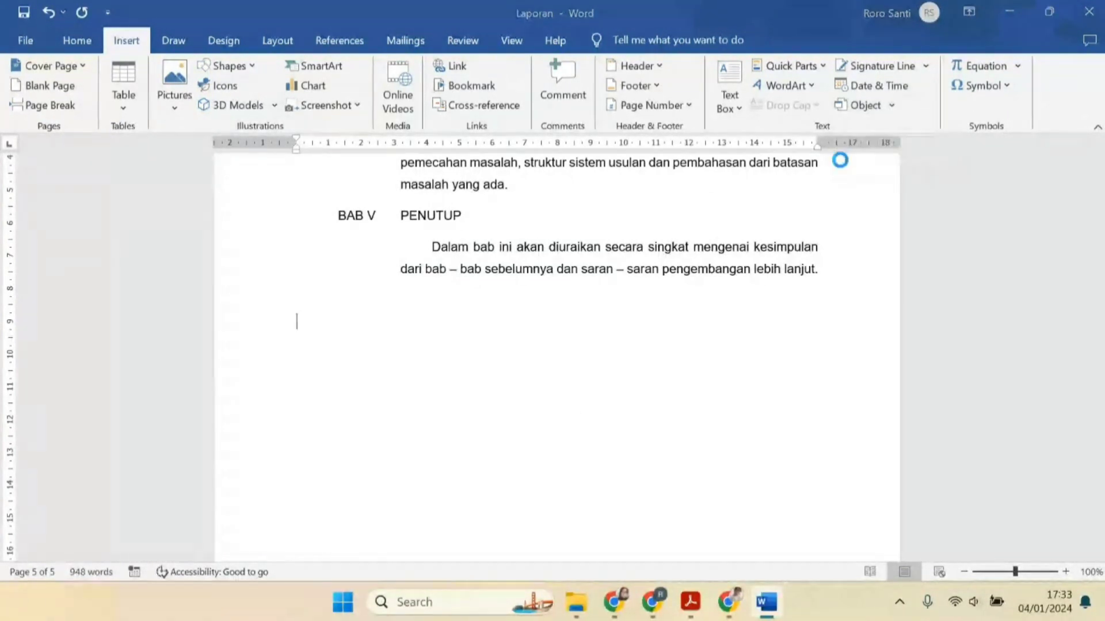
left_click(243, 163)
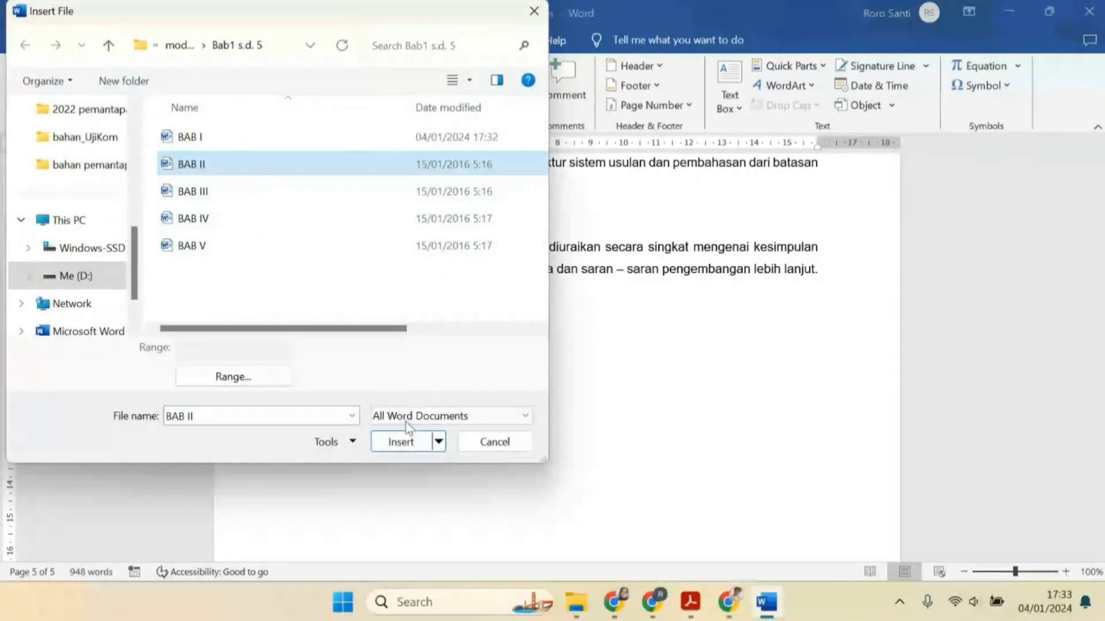
left_click(403, 441)
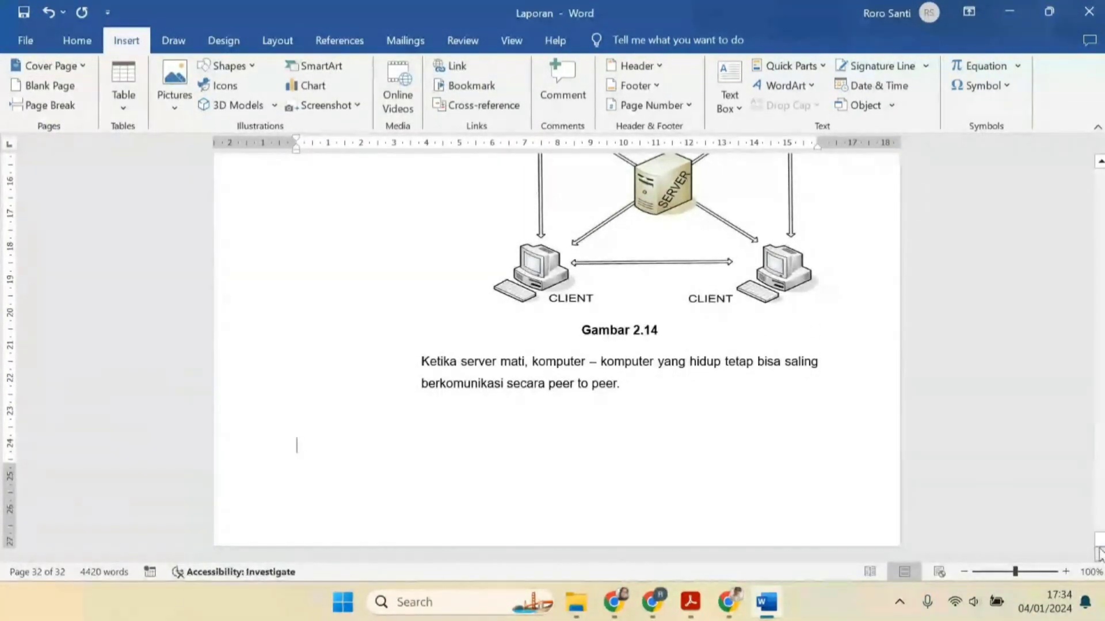
left_click_drag(1100, 540, 1100, 174)
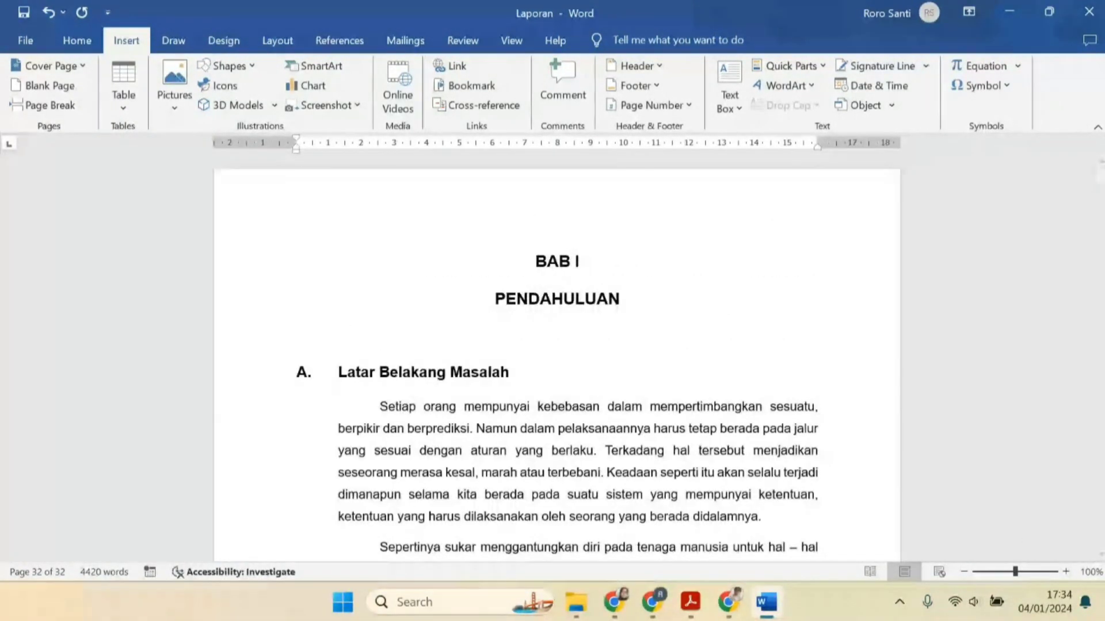
Review the task instructions in modul02.pdf, then return to the Laporan document
mouse_move(691, 602)
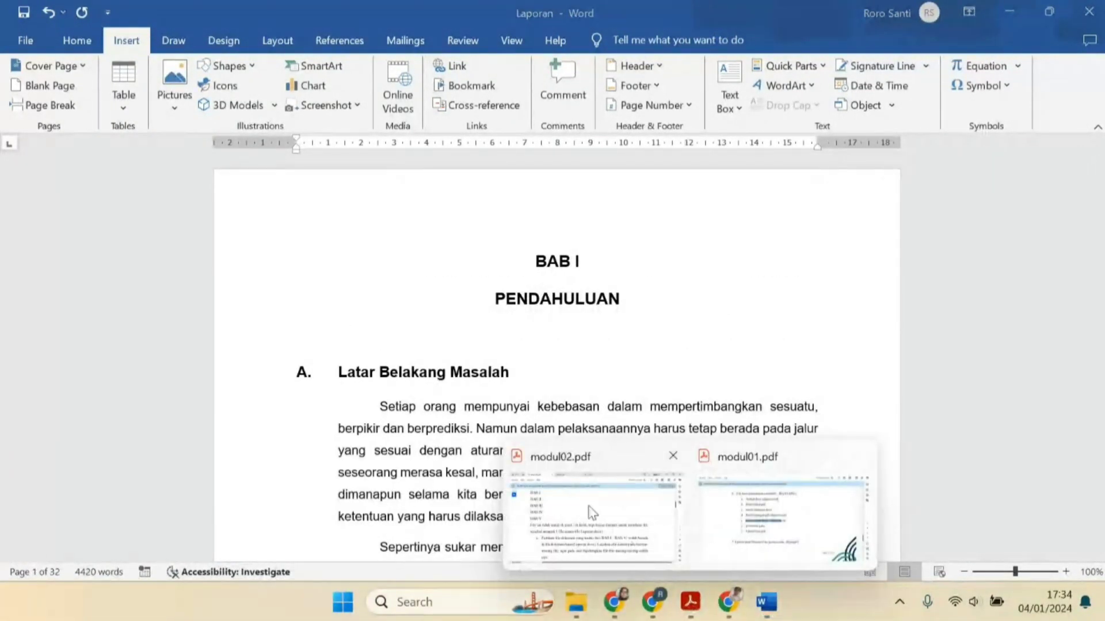
left_click(566, 483)
scroll(486, 381, "down", 3)
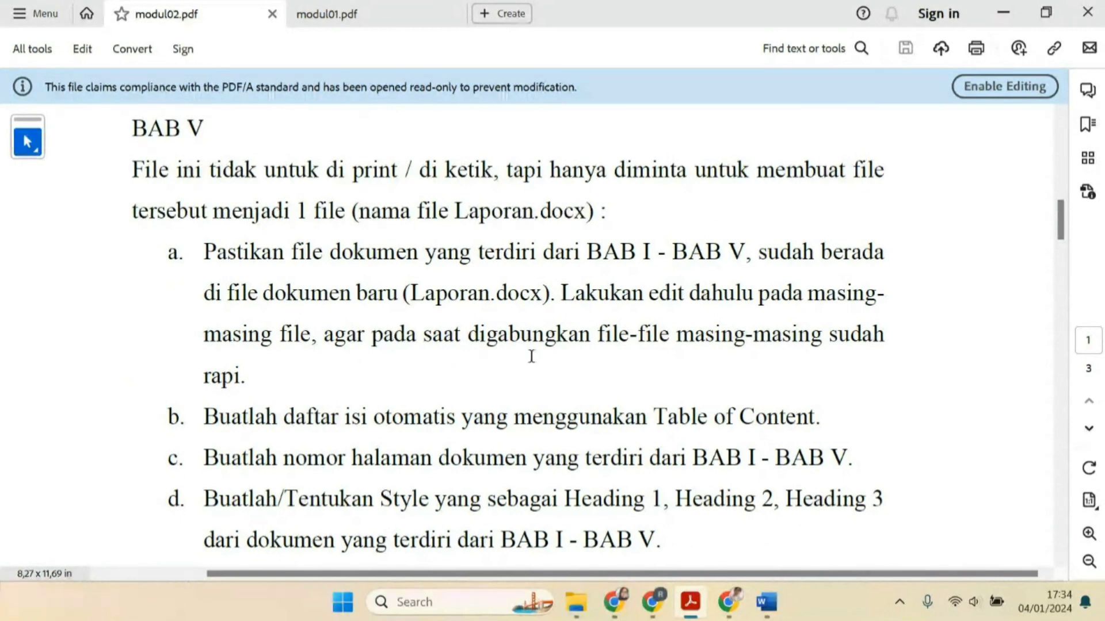
mouse_move(766, 602)
left_click(765, 512)
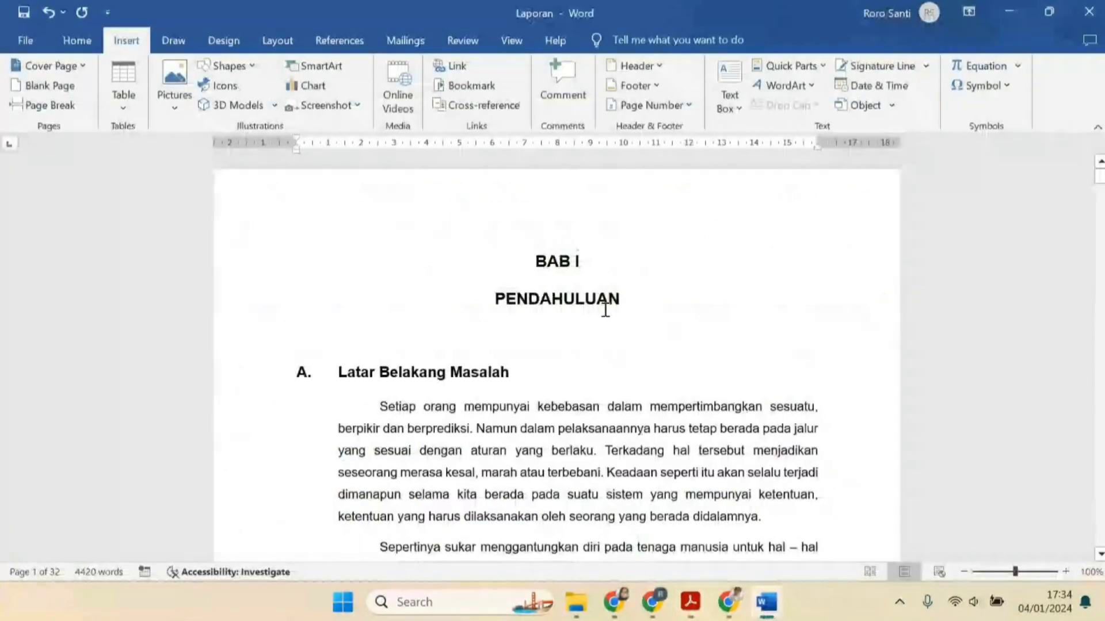
Add blank lines above BAB I and insert an Automatic Table 1 table of contents there
left_click(531, 232)
key("Return")
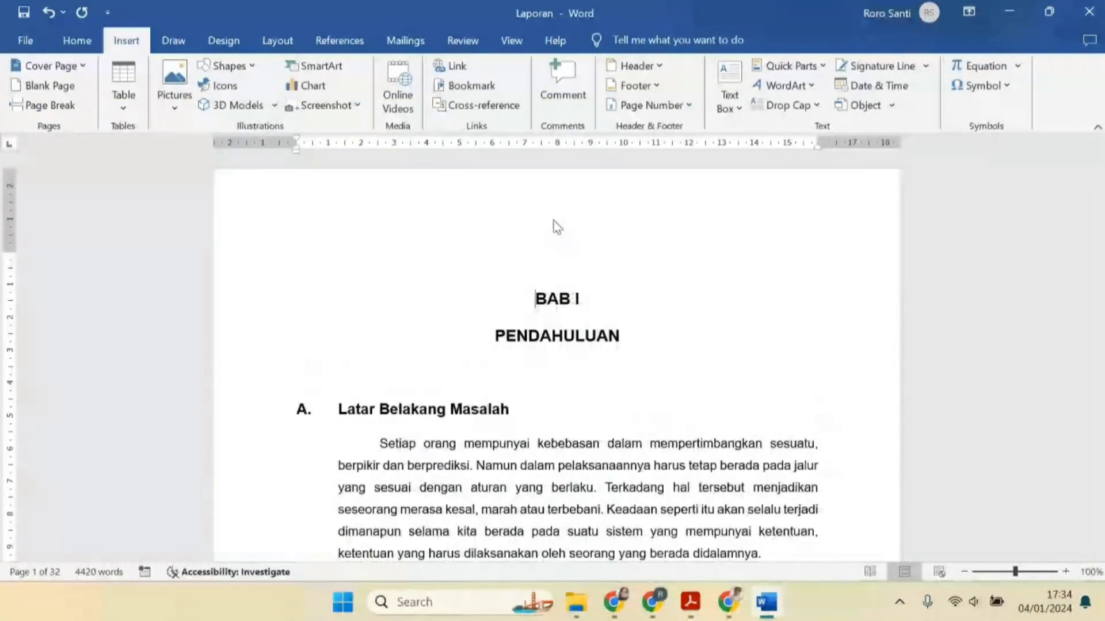
key("Up")
key("Return")
key("Up")
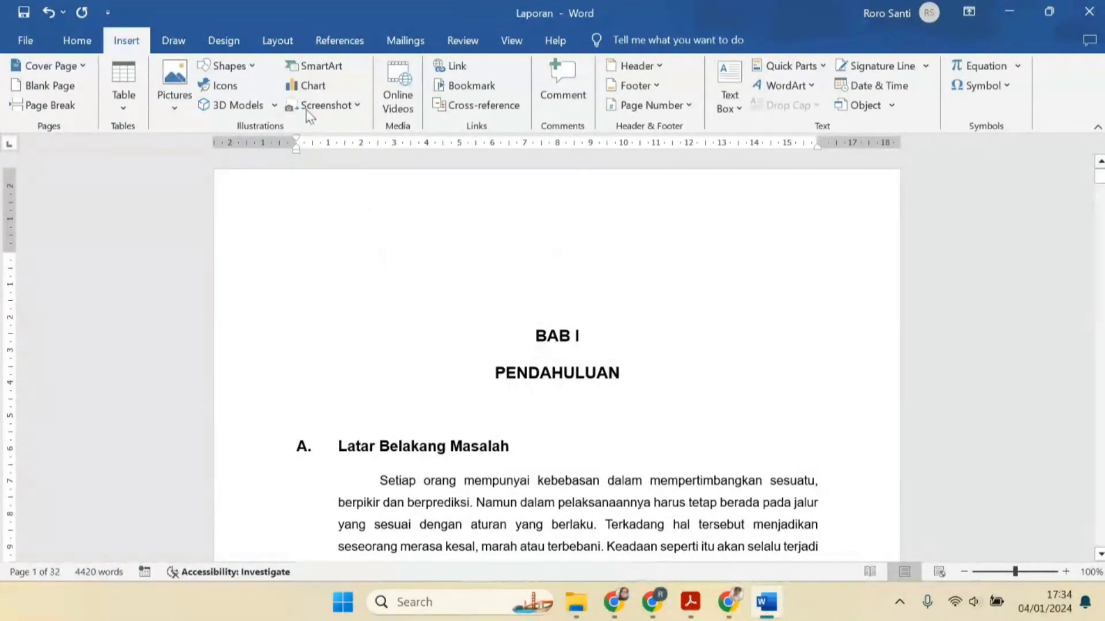
left_click(341, 40)
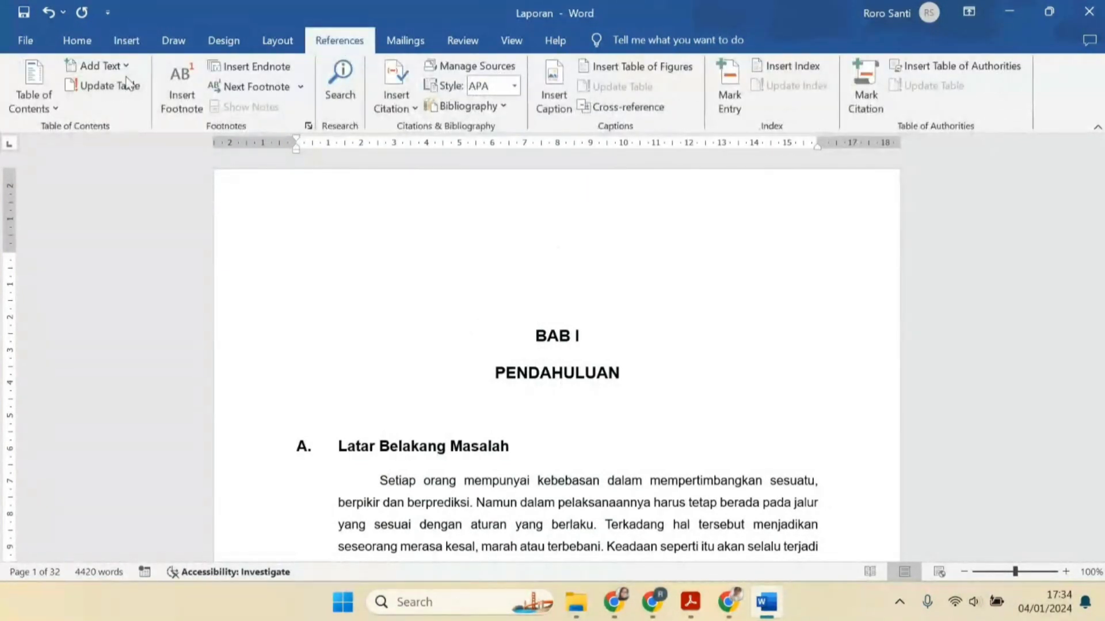
left_click(34, 102)
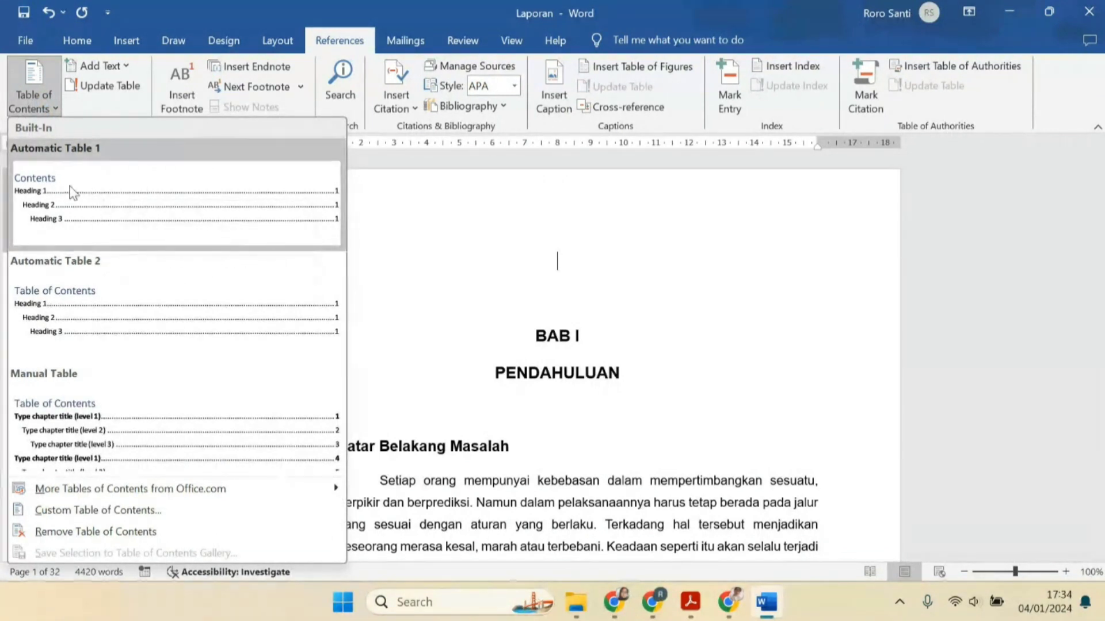
left_click(106, 198)
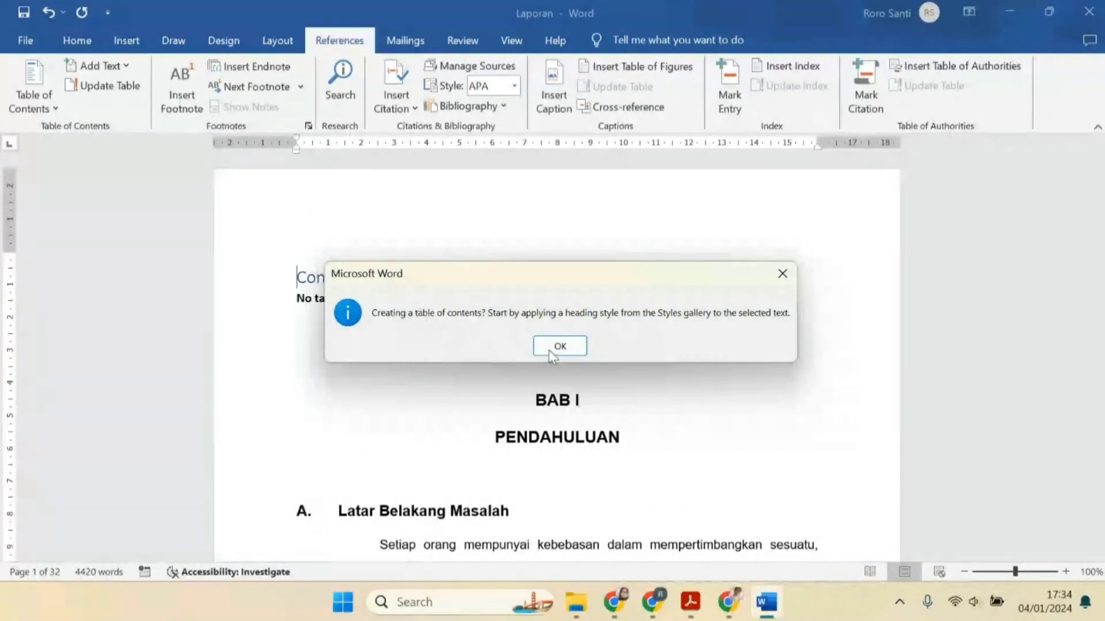
left_click(566, 343)
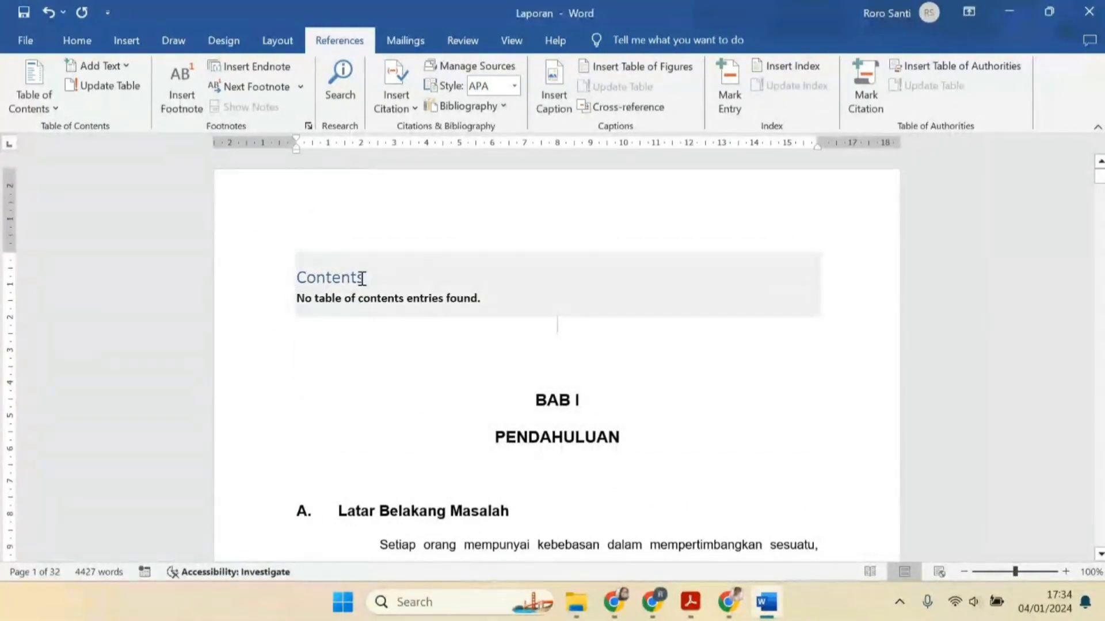
Re-read the instructions in modul02.pdf and browse the Laporan document
scroll(435, 400, "down", 1)
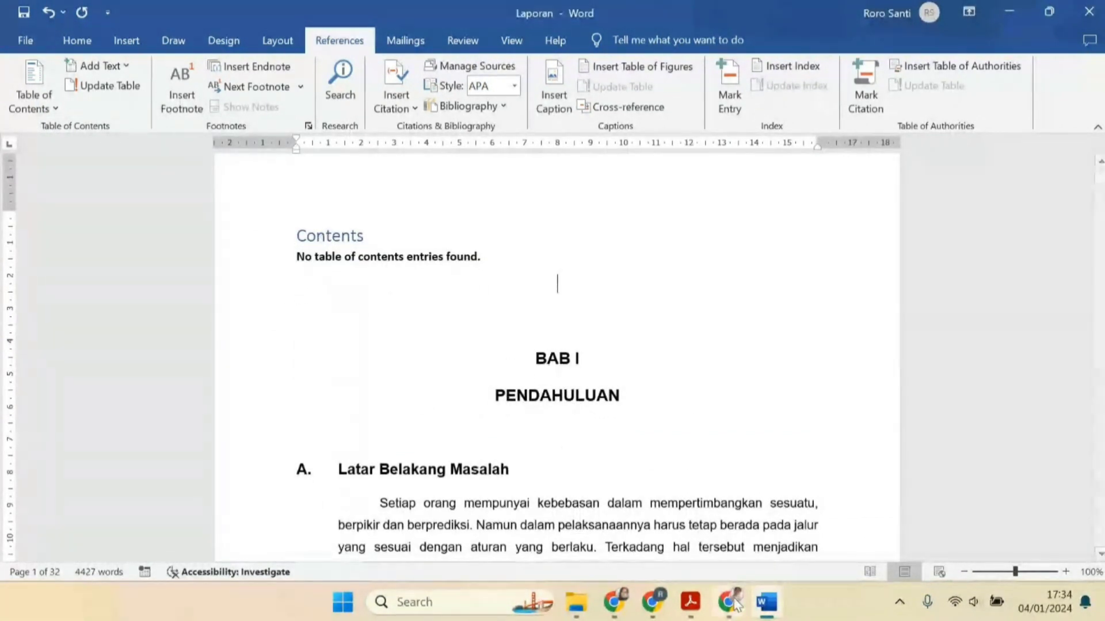
mouse_move(691, 602)
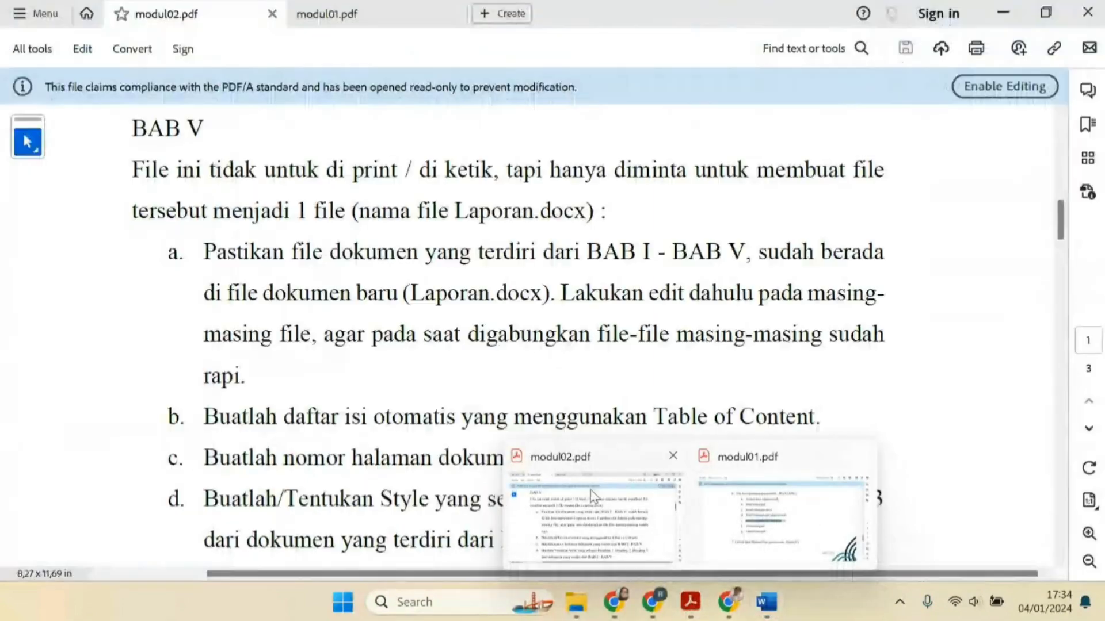
left_click(593, 491)
scroll(319, 344, "down", 1)
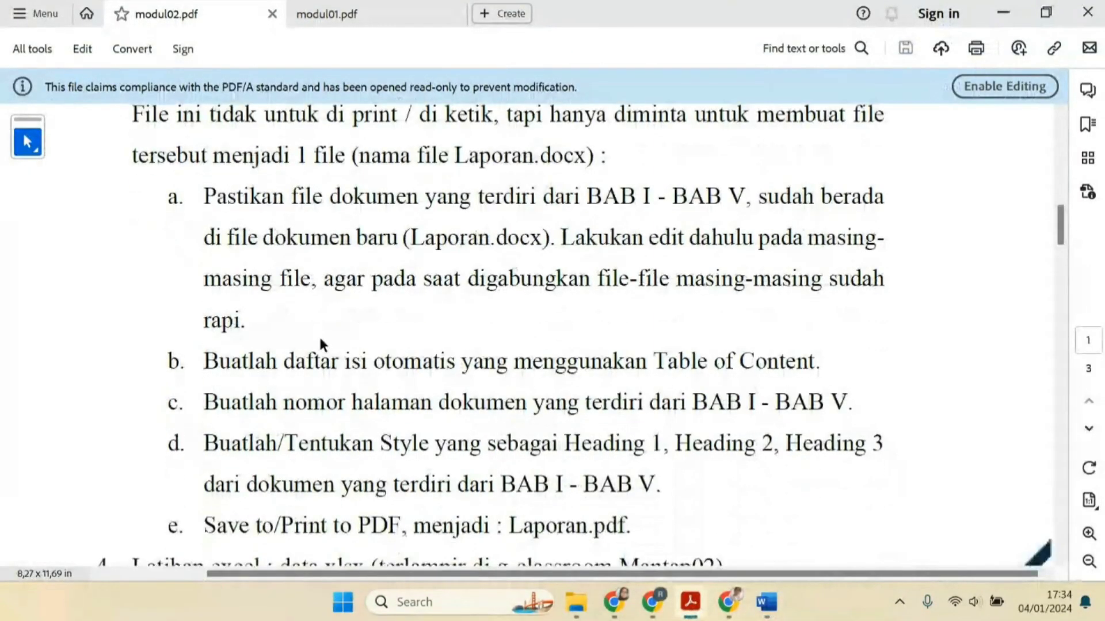
scroll(320, 344, "down", 1)
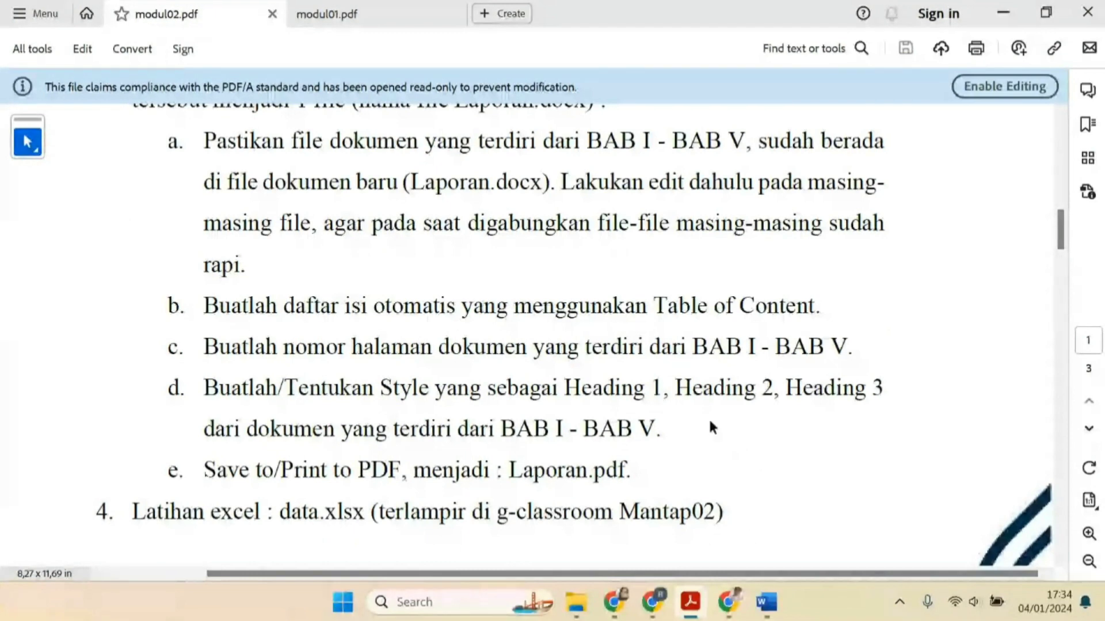
left_click(766, 601)
scroll(682, 435, "down", 10)
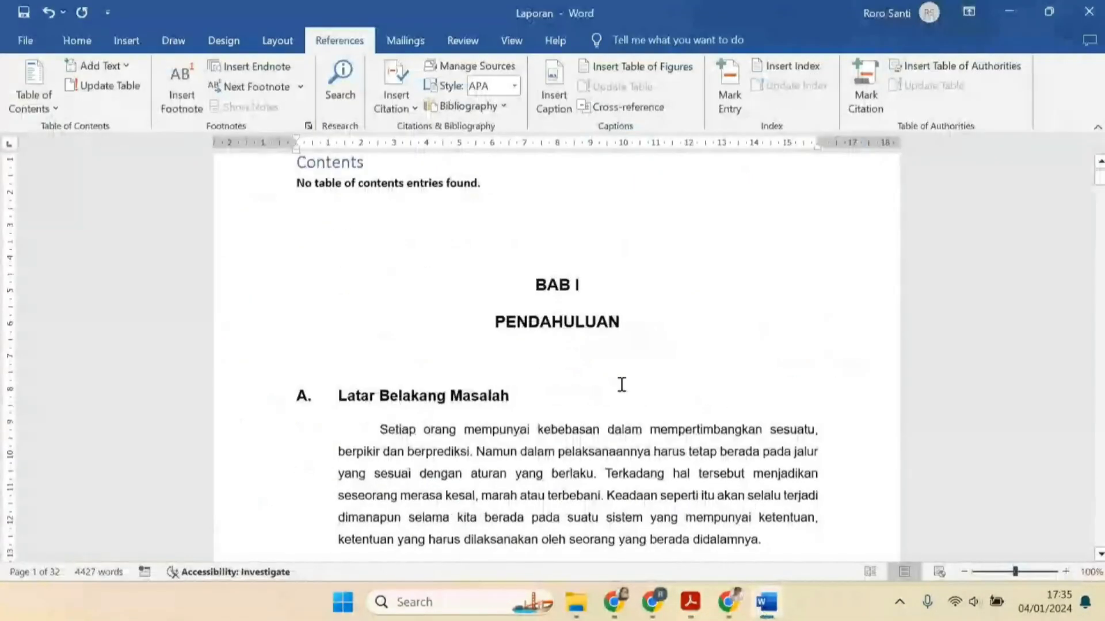
scroll(682, 436, "down", 3)
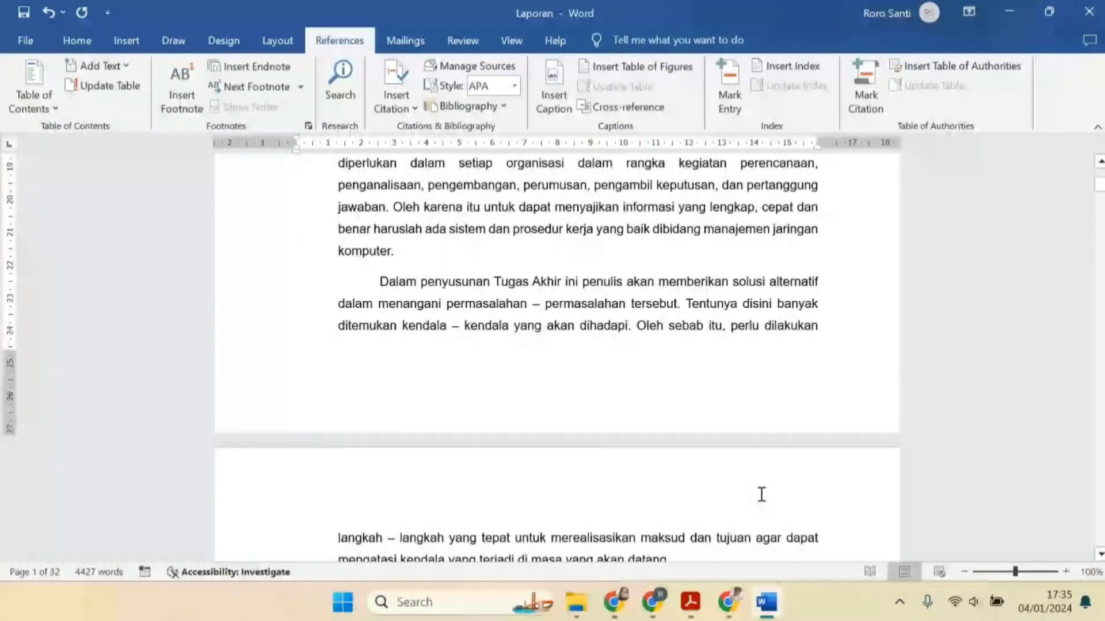
mouse_move(697, 595)
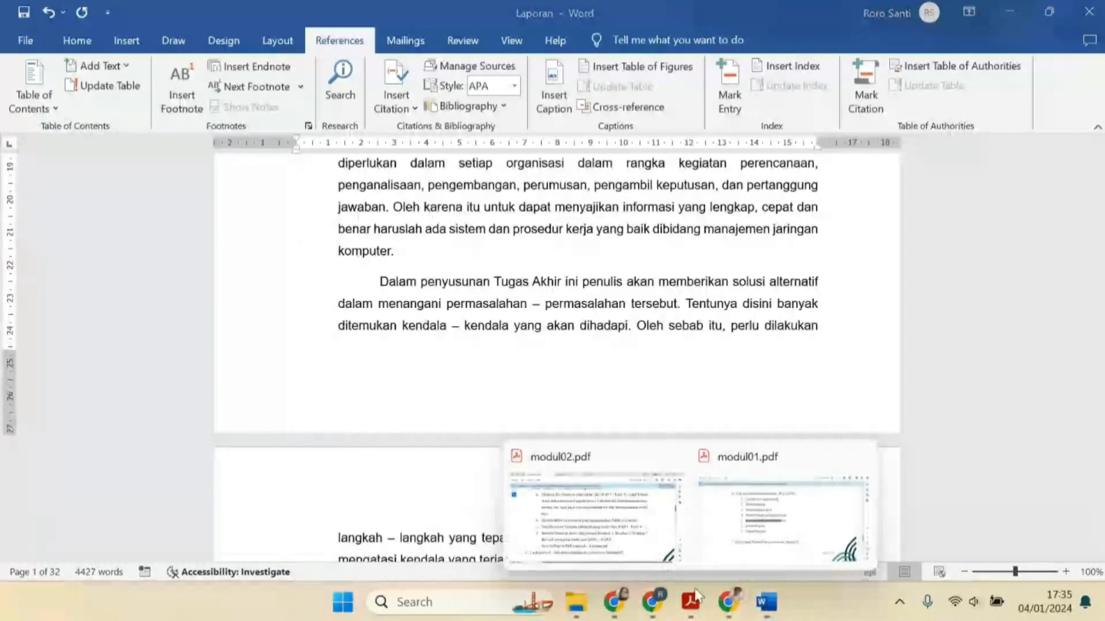
left_click(655, 525)
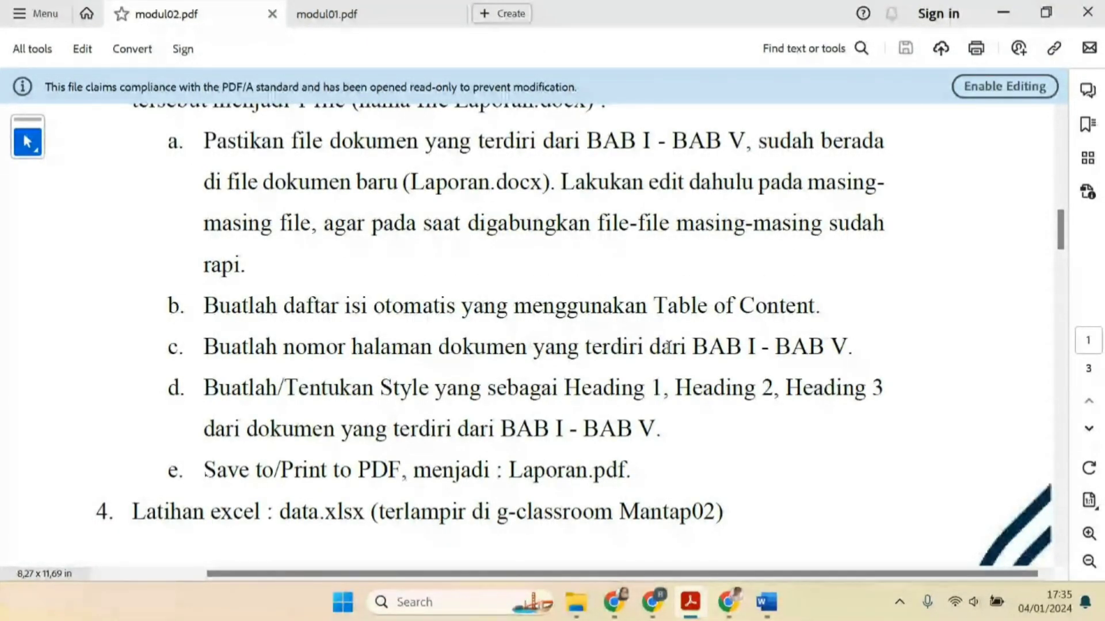
left_click(781, 611)
Insert Plain Number 3 page numbers at the bottom of the pages and leave footer editing
double_click(676, 384)
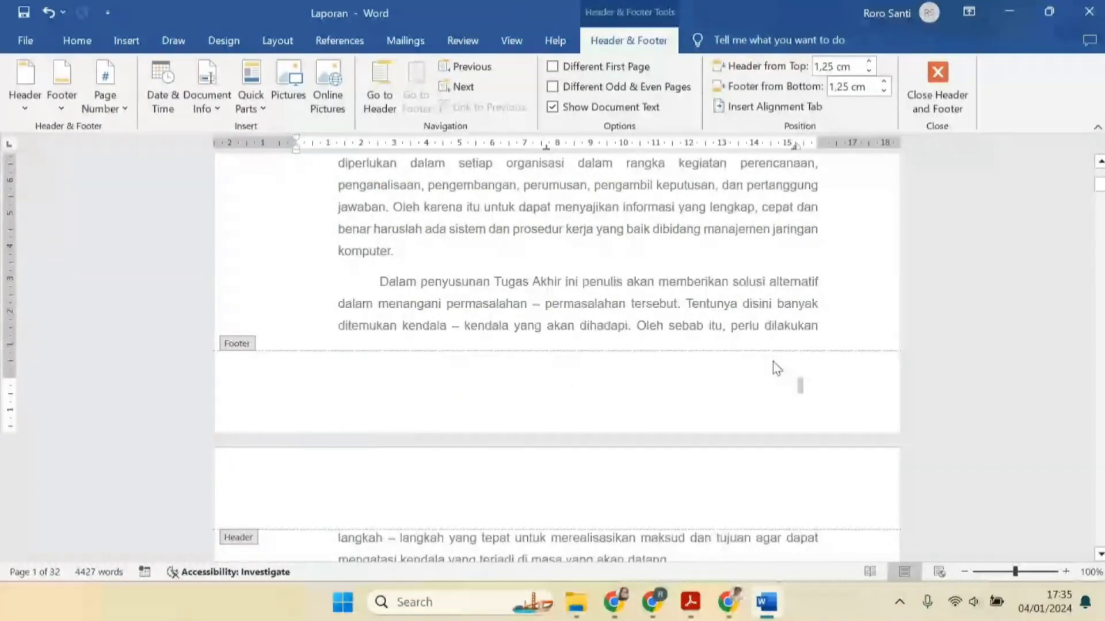
left_click(127, 110)
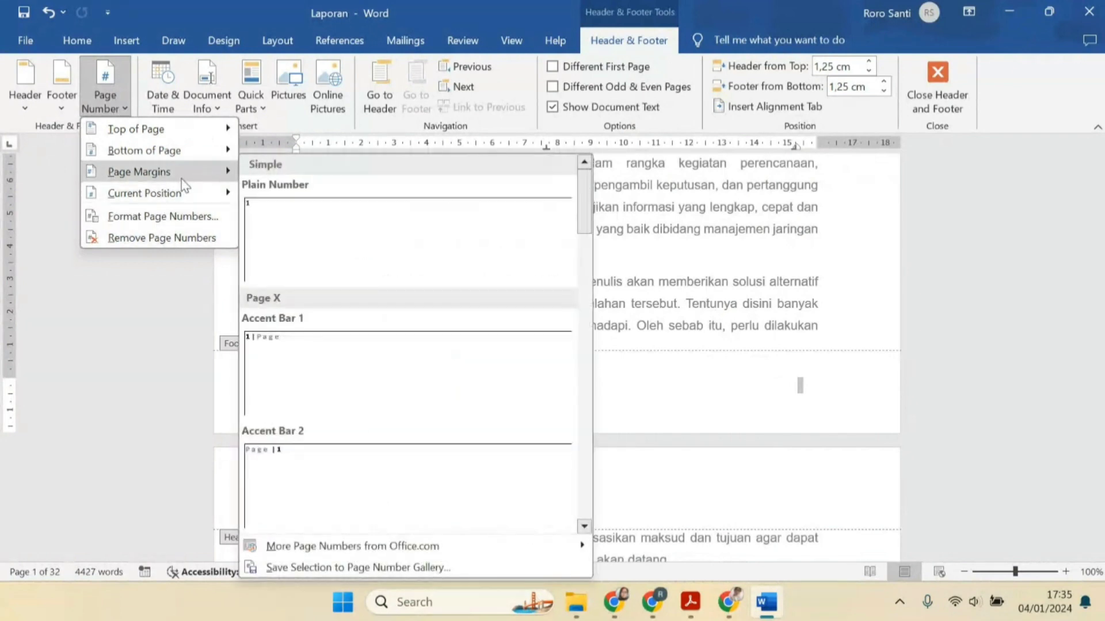
mouse_move(190, 150)
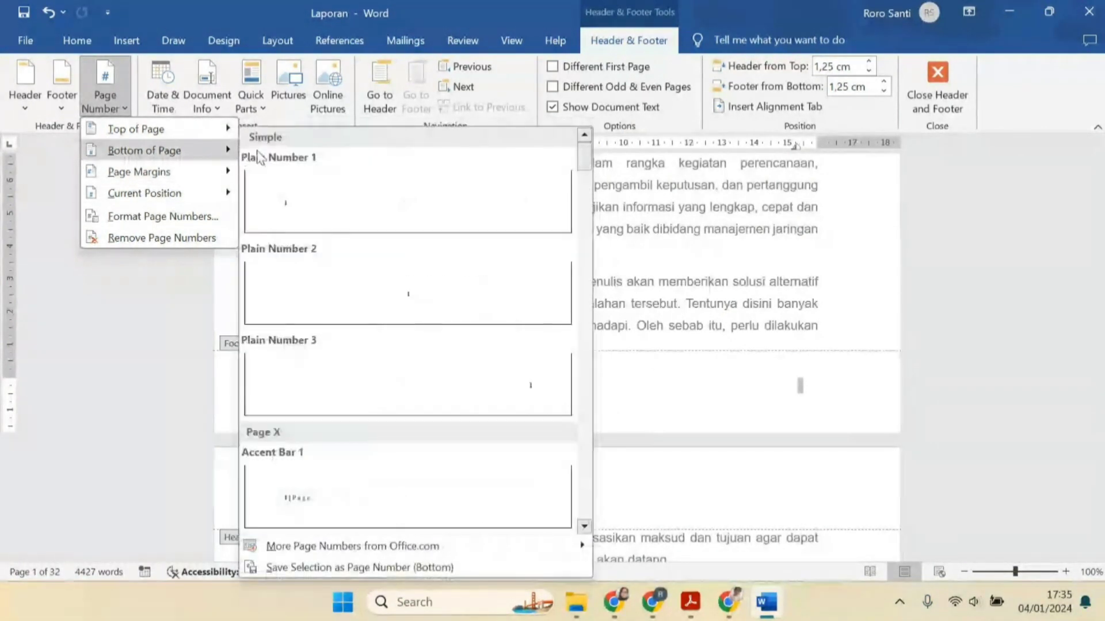
left_click(526, 381)
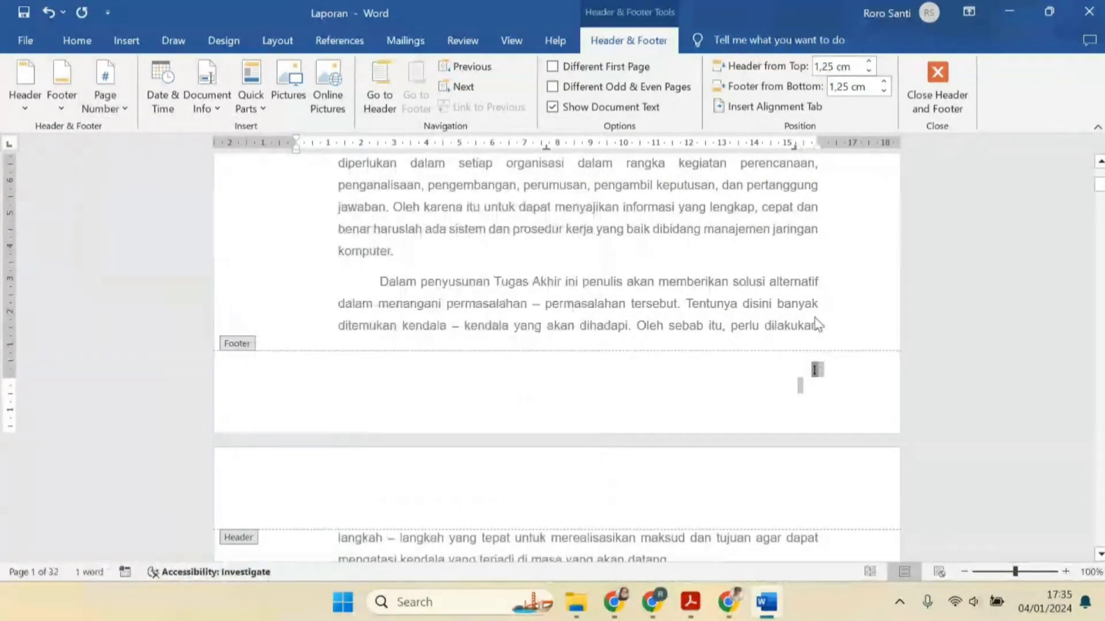
double_click(782, 280)
left_click(771, 325)
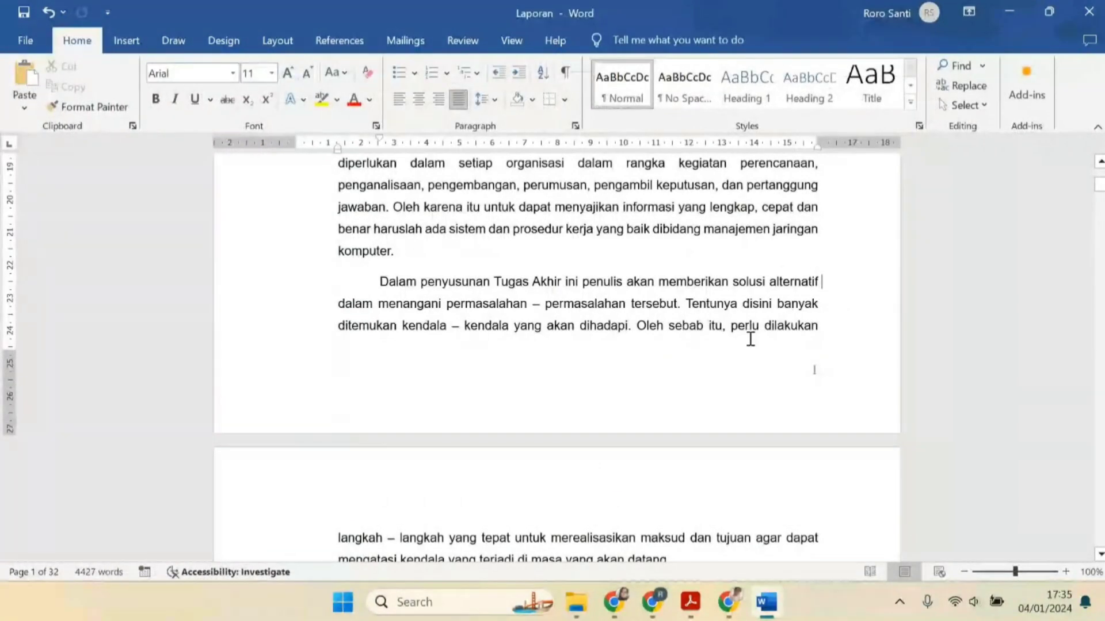
Prefix the footer page number with "Bab I - "
double_click(771, 371)
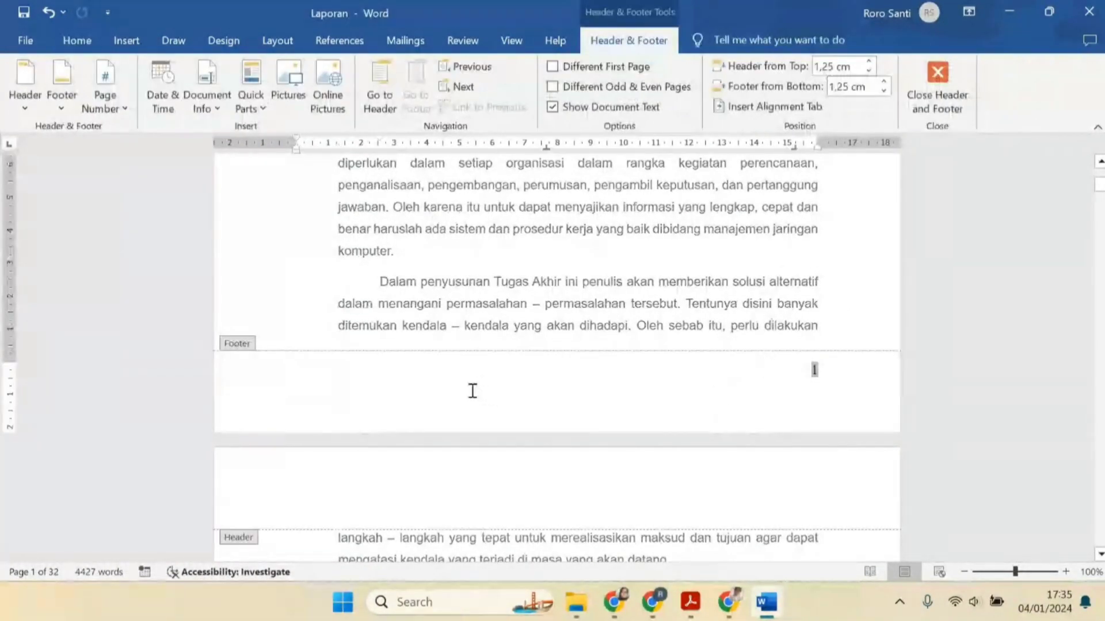
scroll(498, 377, "up", 4)
scroll(499, 377, "up", 7)
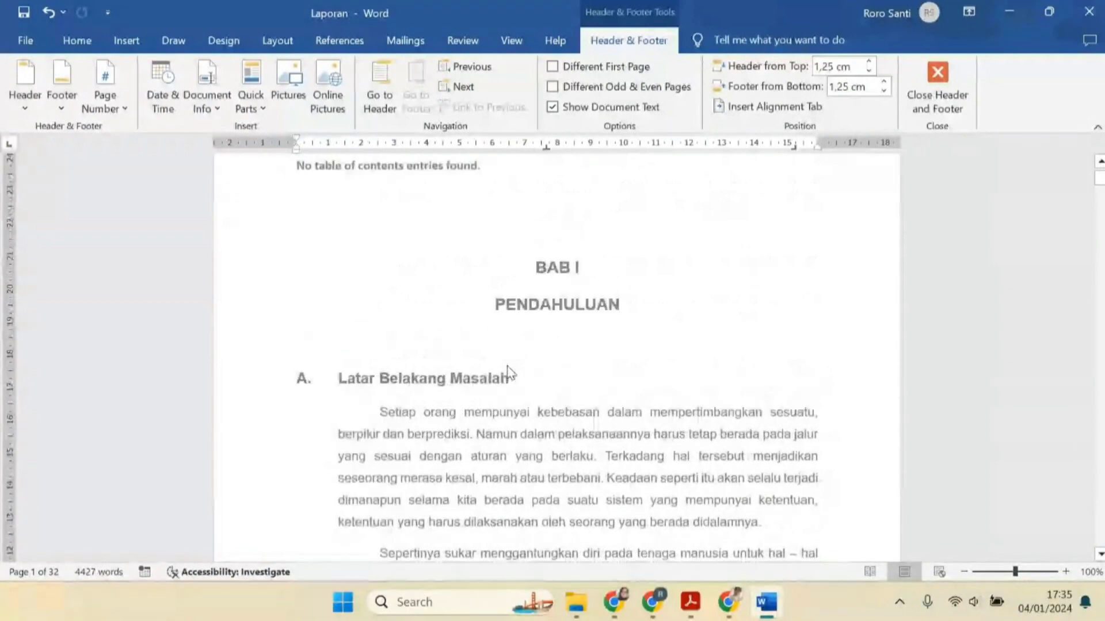
scroll(544, 356, "down", 13)
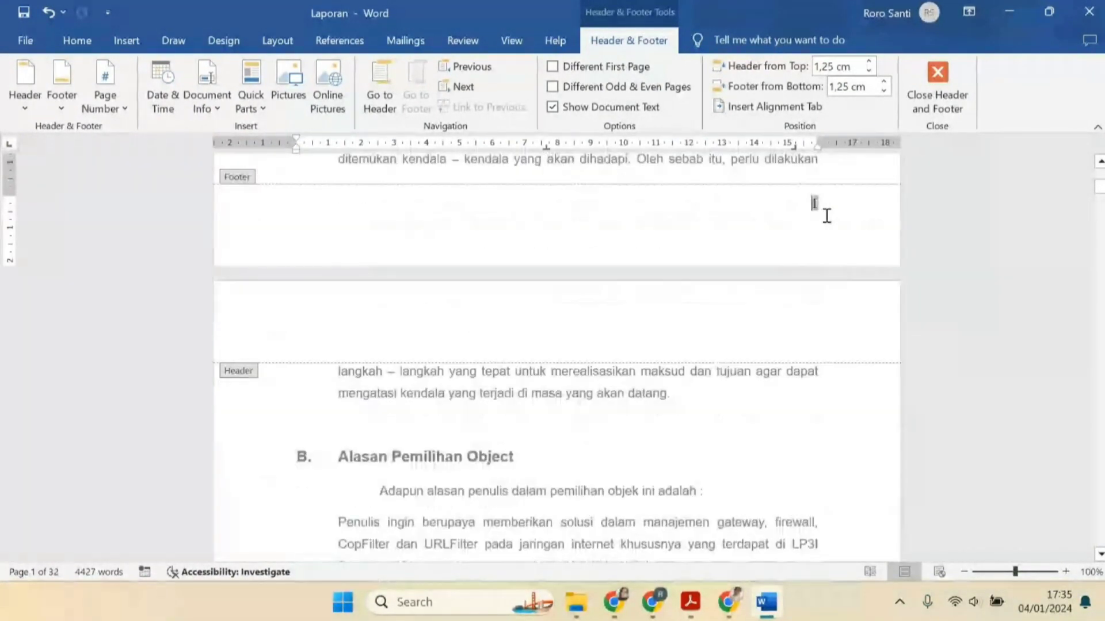
double_click(765, 202)
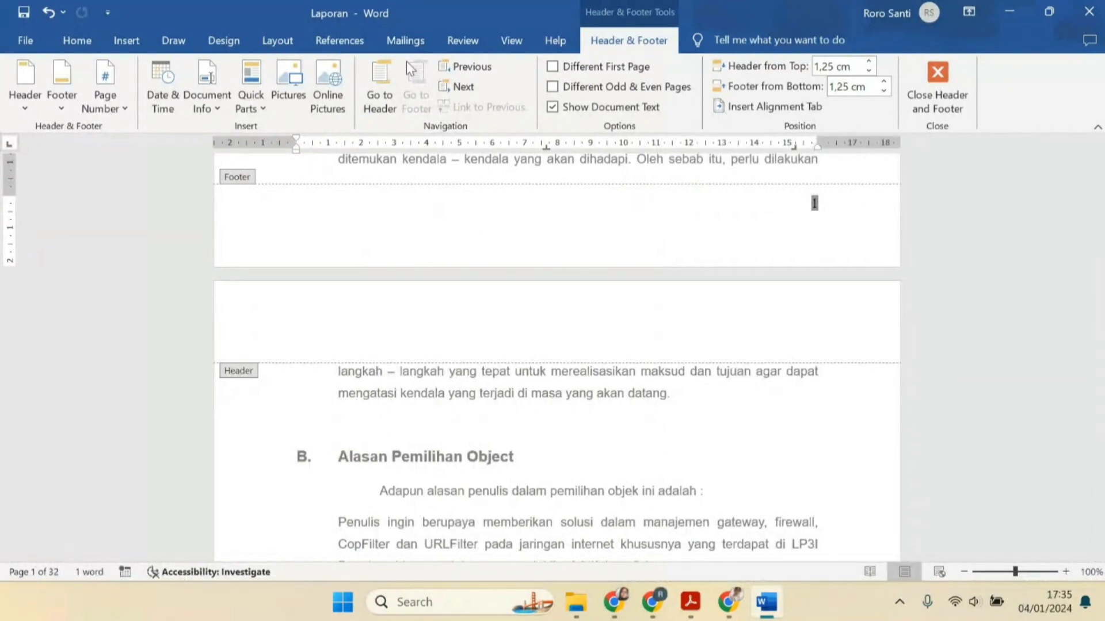
left_click(278, 45)
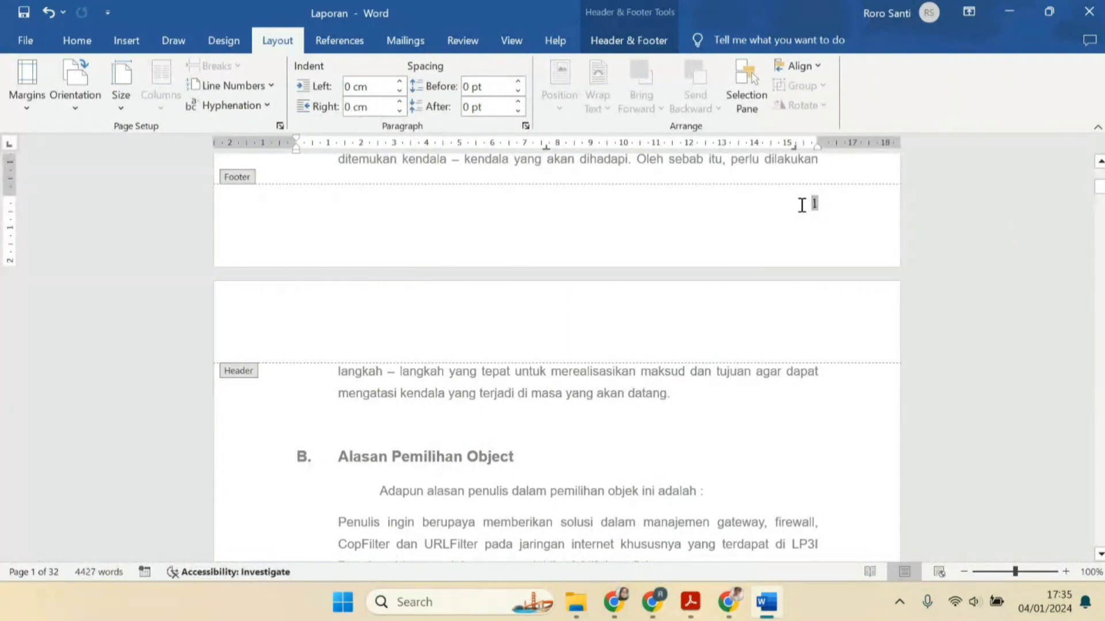
type("ab")
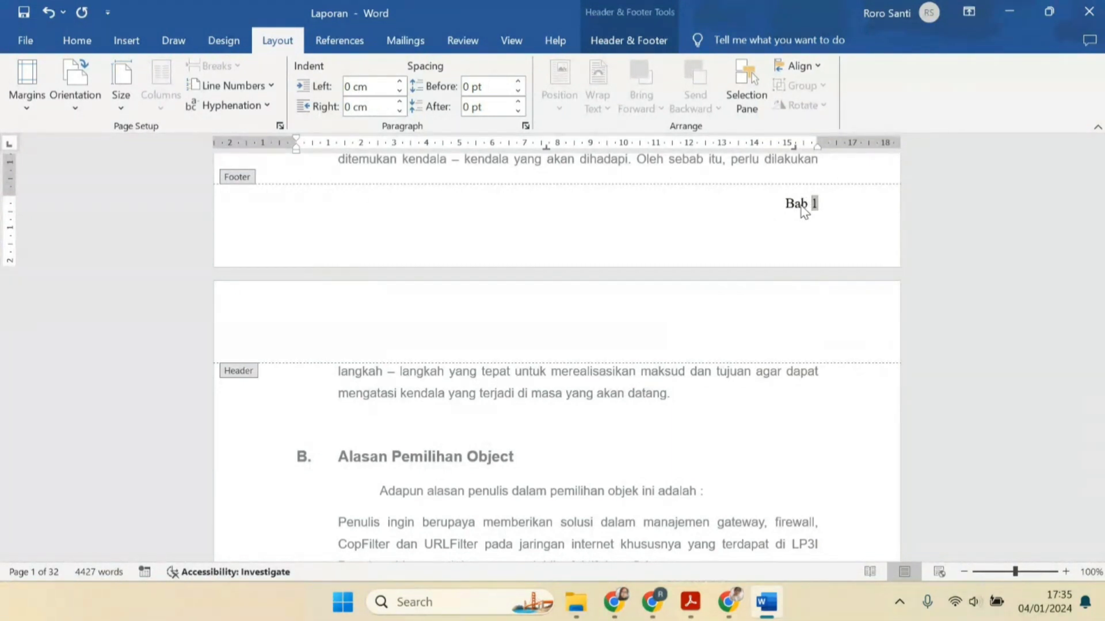
type(" I -")
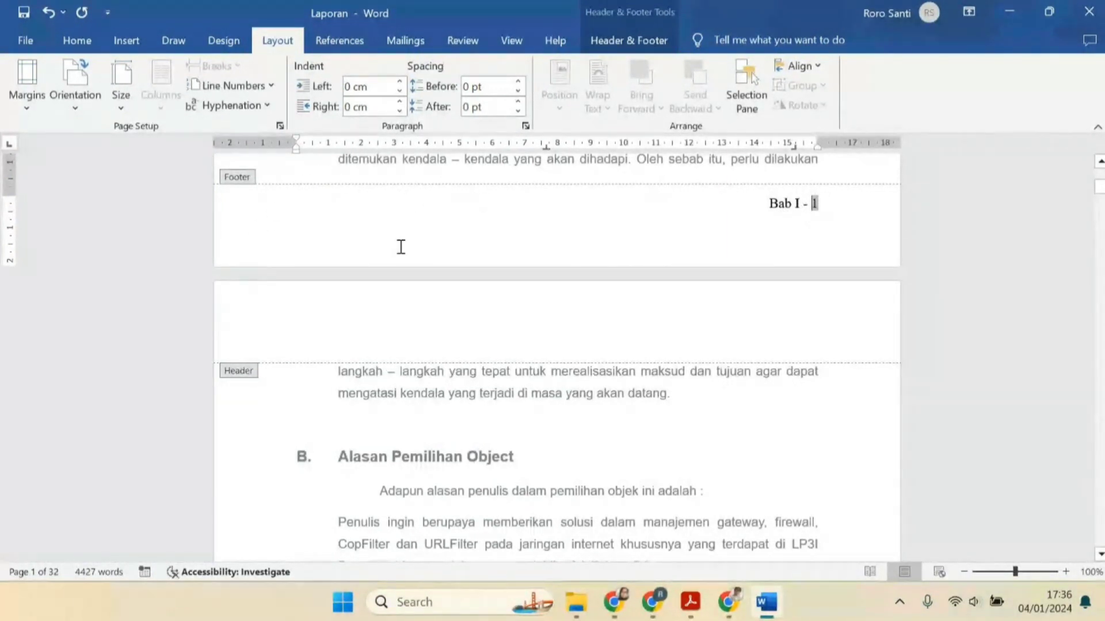
Add three blank lines above the BAB II heading
scroll(648, 252, "down", 6)
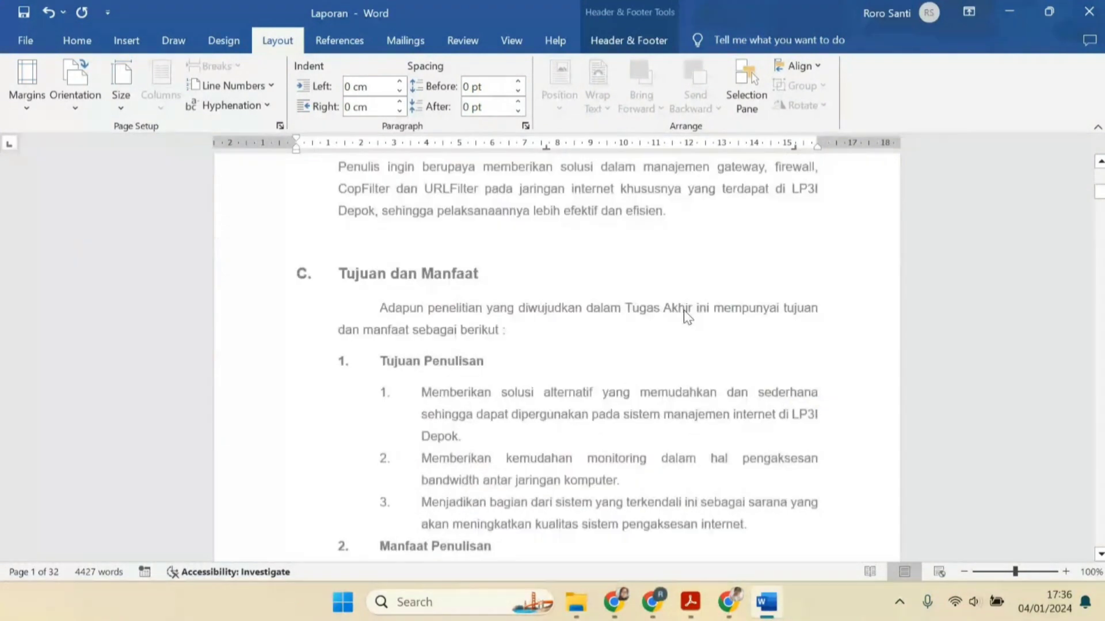
scroll(688, 315, "down", 15)
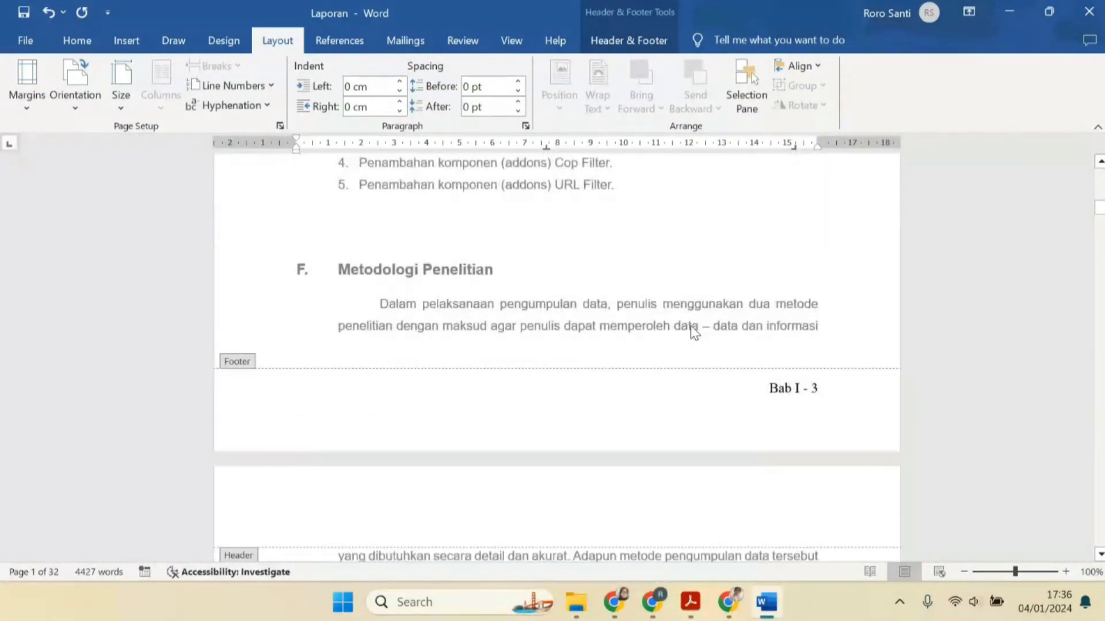
scroll(691, 326, "down", 10)
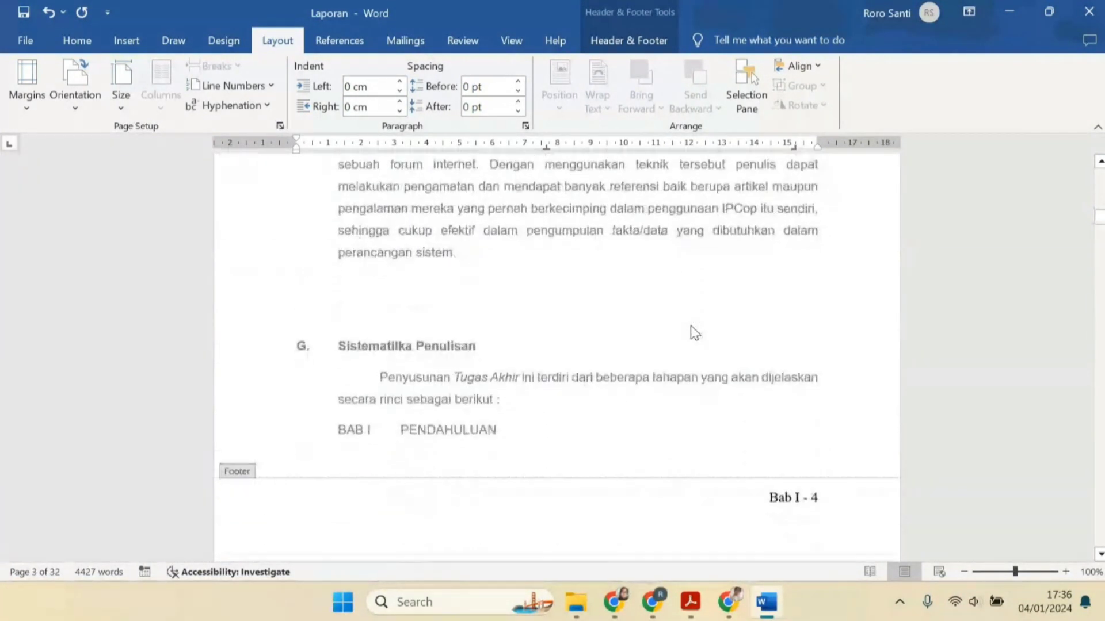
scroll(690, 325, "down", 12)
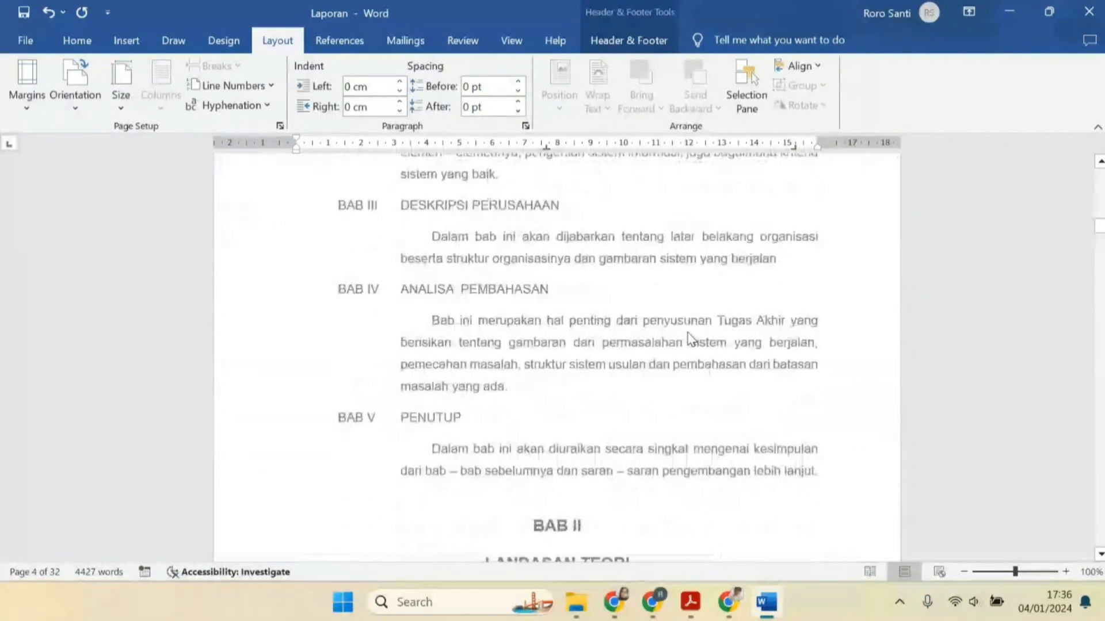
scroll(690, 339, "down", 3)
scroll(691, 340, "down", 2)
double_click(570, 304)
left_click(567, 276)
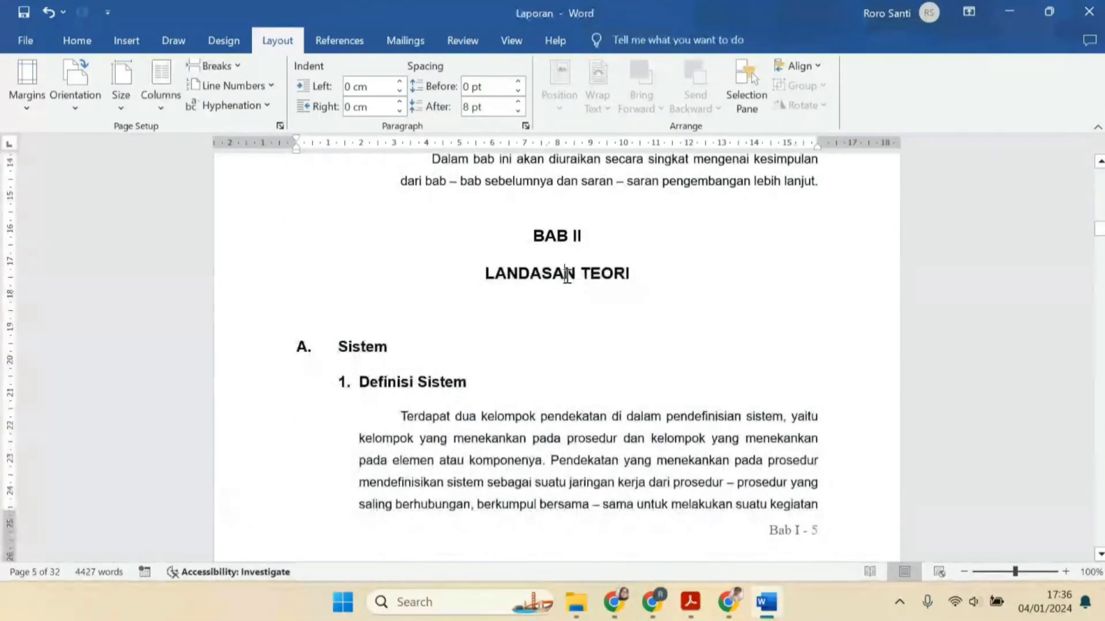
key("Return")
key("Return")
key("Return")
key("Return")
key("Return")
key("Return")
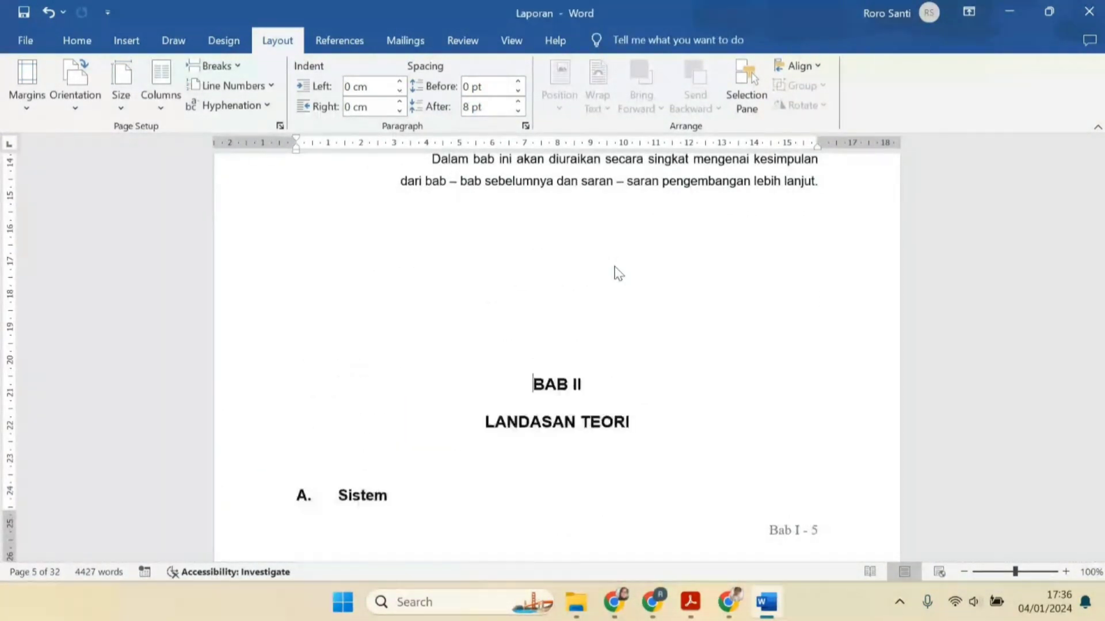
Push the BAB II heading onto the next page by adding three more blank lines above it
key("Return")
key("Return")
key("Return")
key("Return")
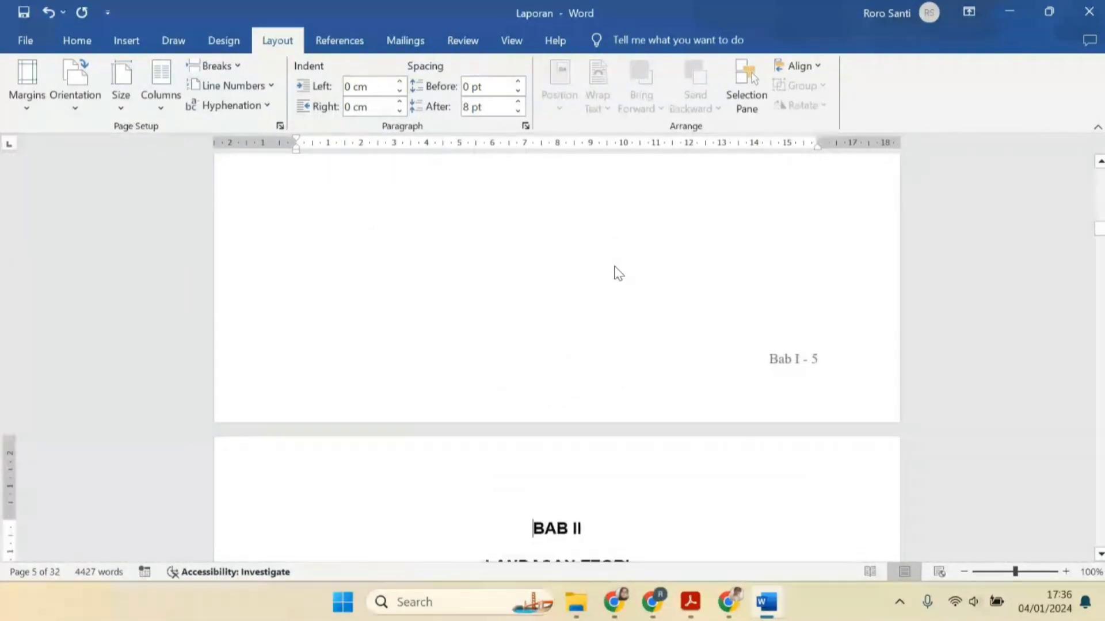
scroll(624, 277, "down", 9)
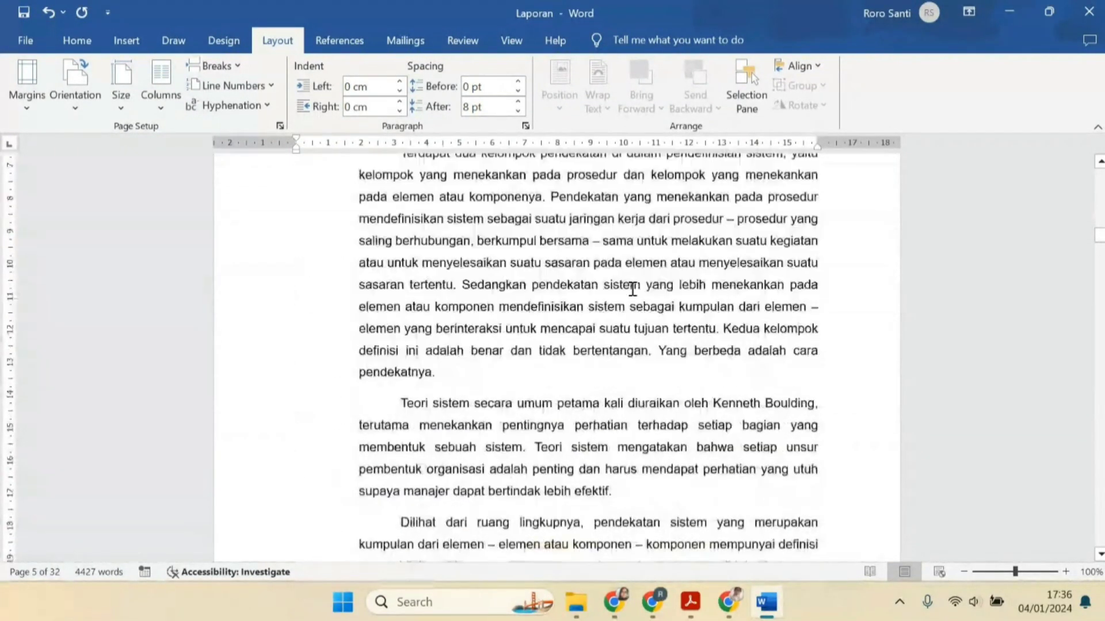
scroll(632, 289, "up", 10)
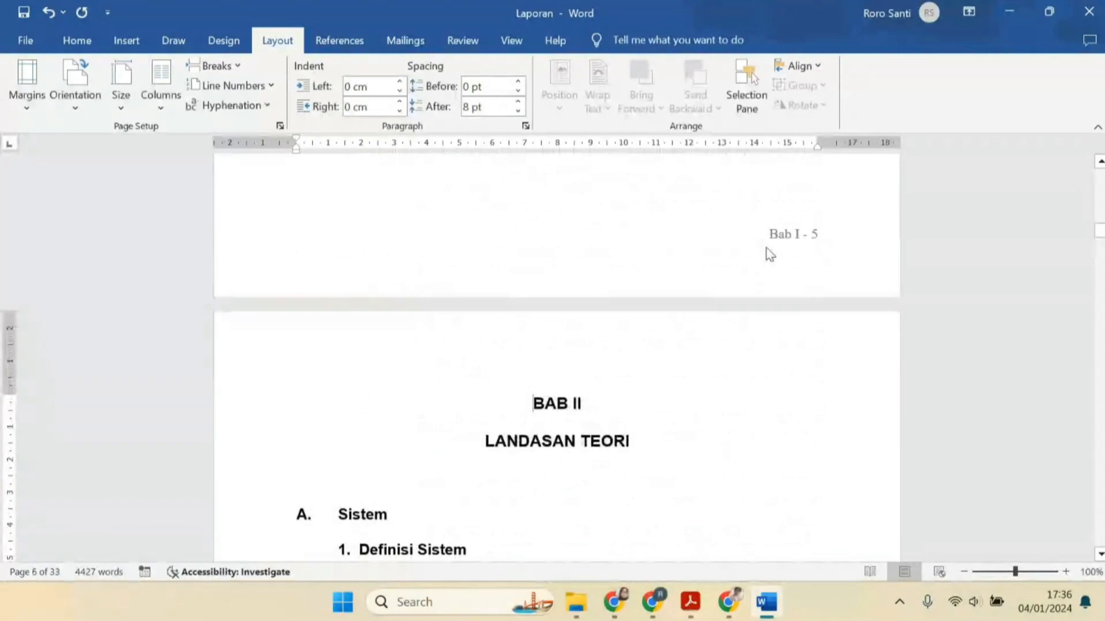
scroll(747, 258, "down", 12)
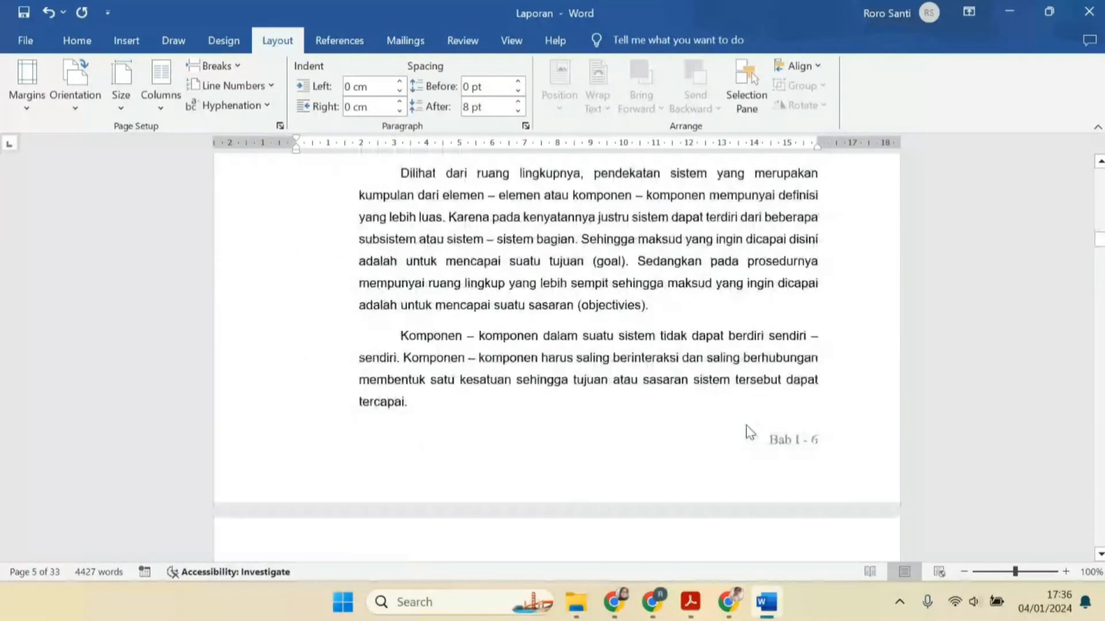
Open footer editing and examine the headers and footers around the start of BAB II
double_click(747, 391)
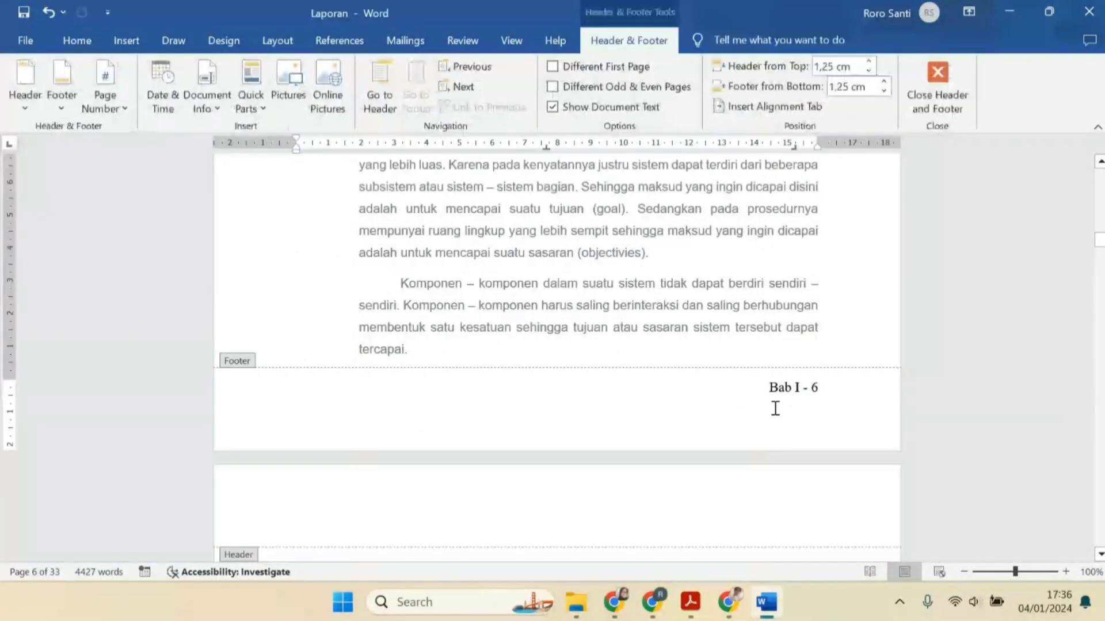
scroll(796, 424, "up", 9)
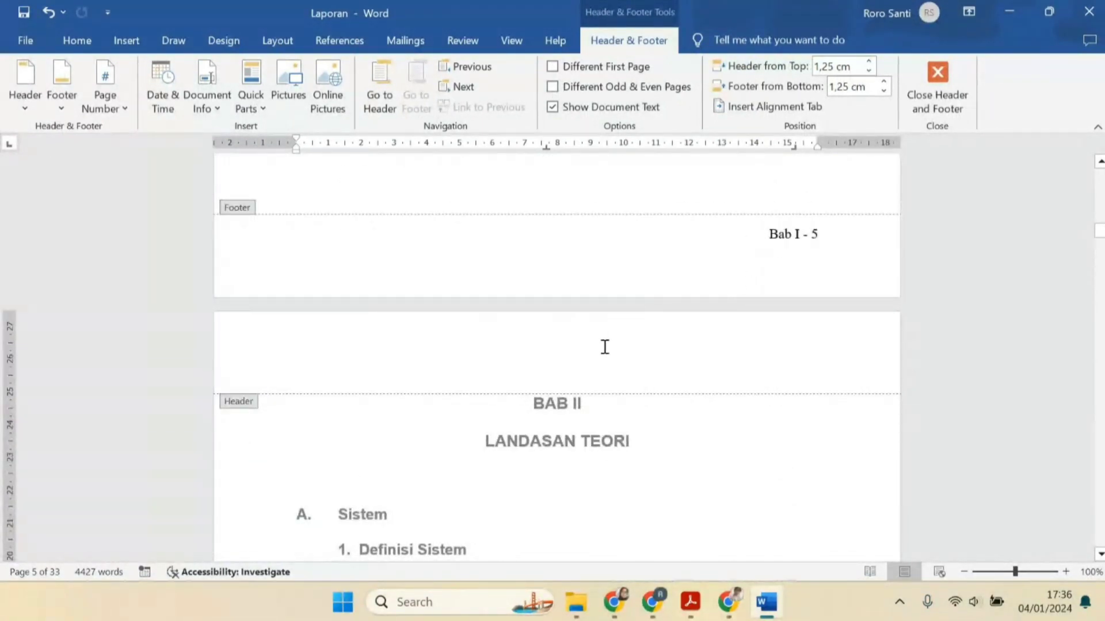
left_click(652, 359)
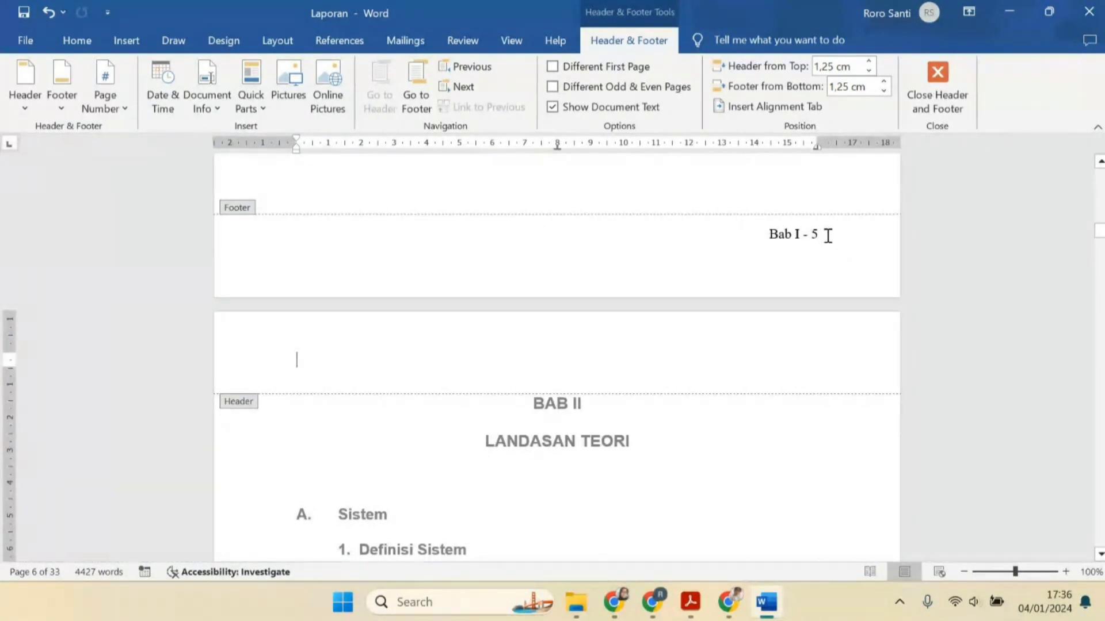
scroll(812, 235, "up", 5)
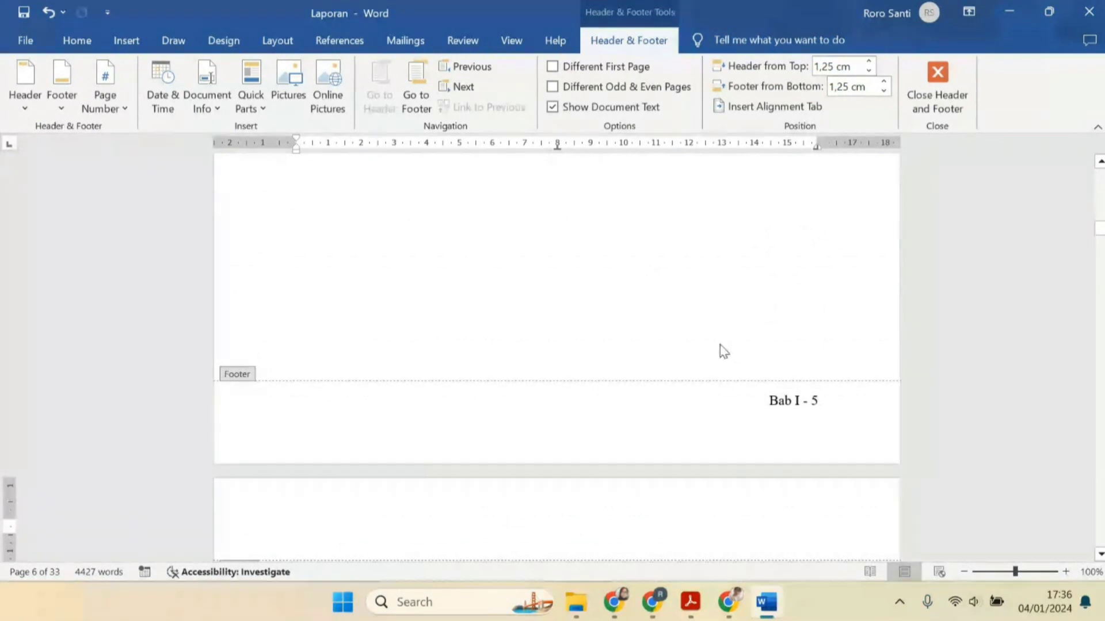
scroll(708, 351, "up", 8)
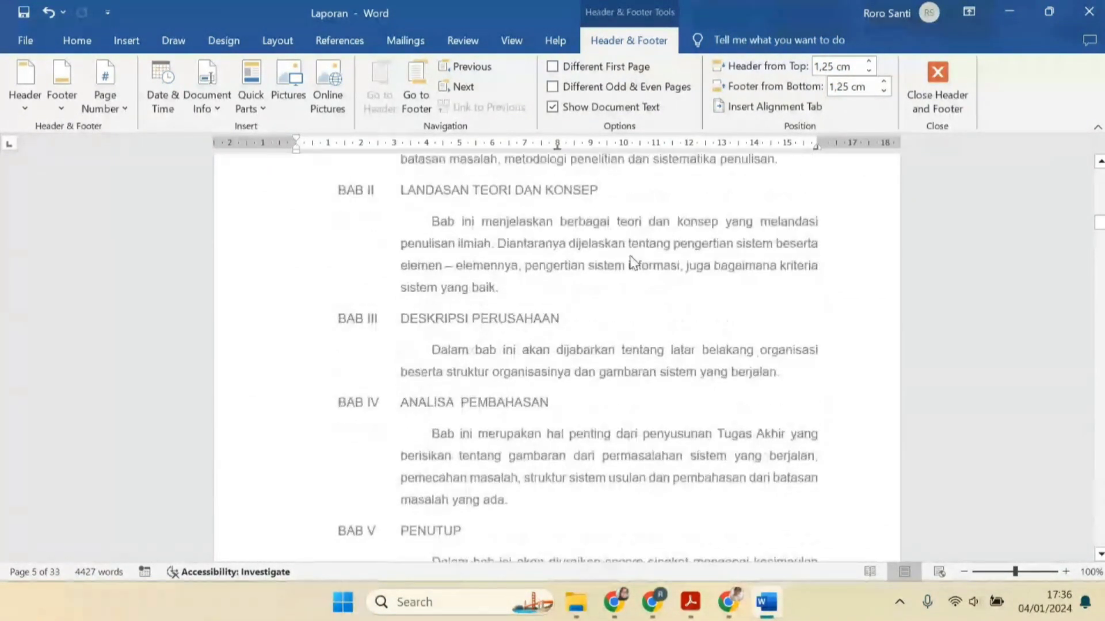
scroll(829, 213, "up", 2)
scroll(829, 234, "down", 10)
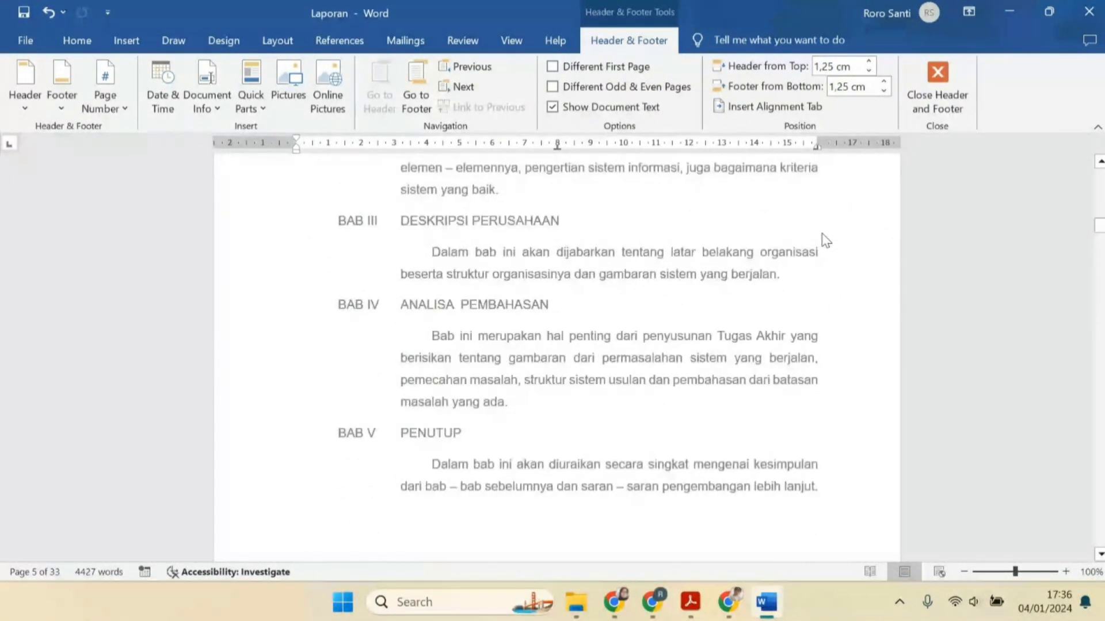
scroll(820, 268, "down", 1)
scroll(727, 303, "down", 12)
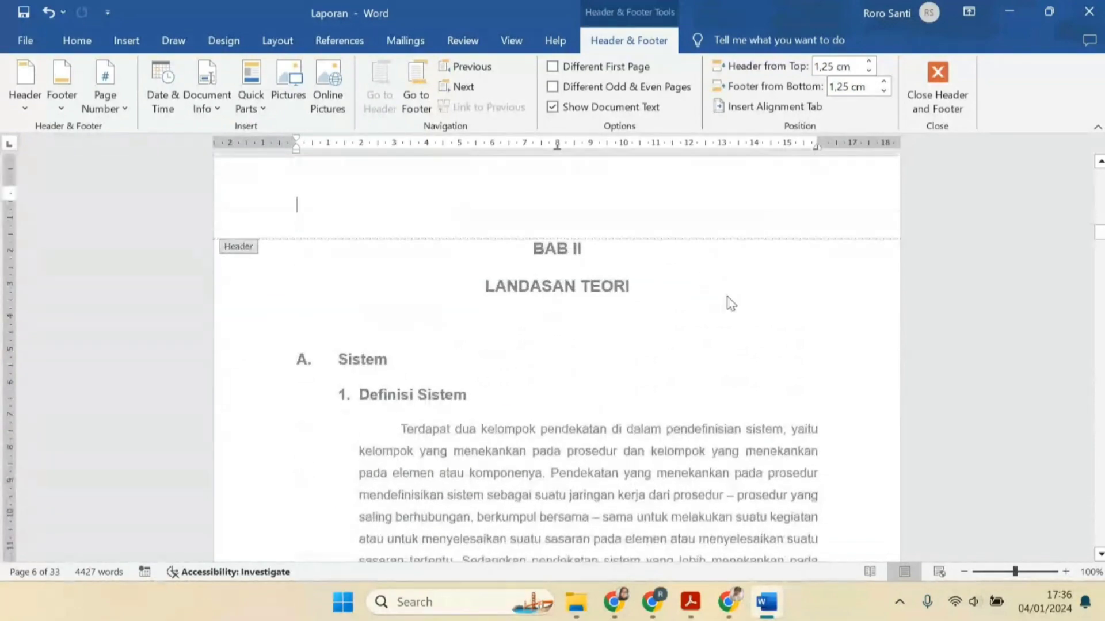
scroll(771, 328, "down", 4)
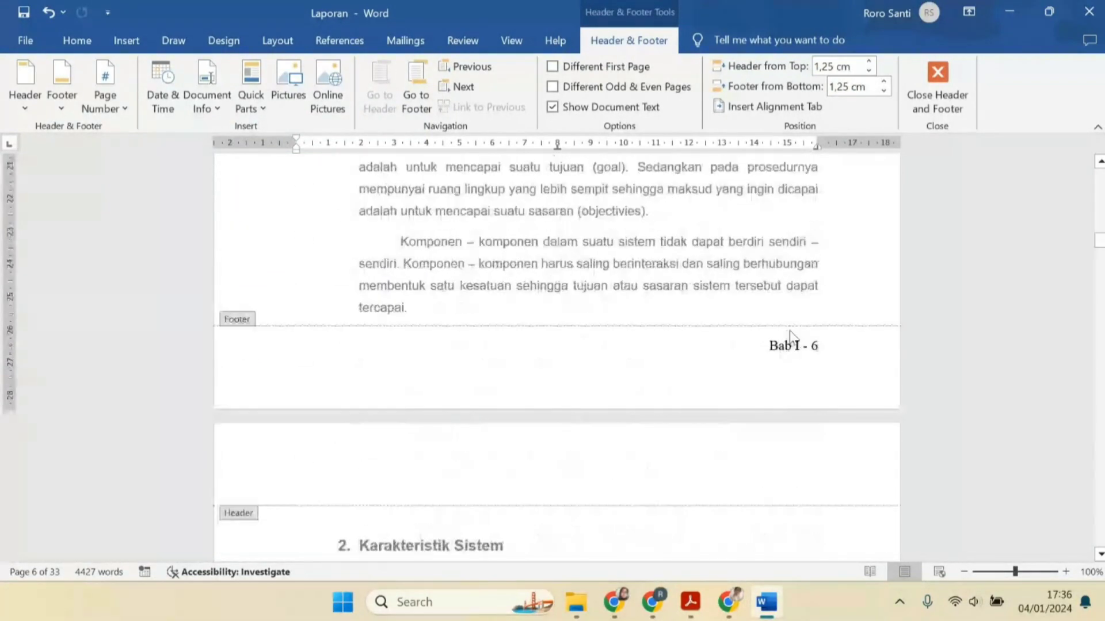
scroll(785, 351, "up", 12)
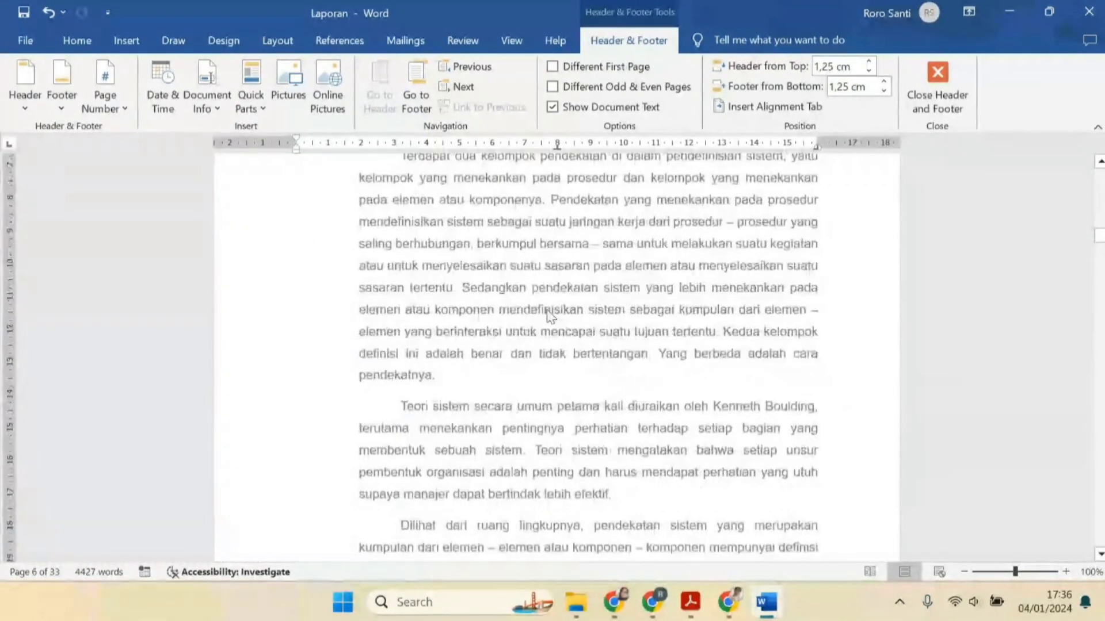
scroll(806, 390, "down", 12)
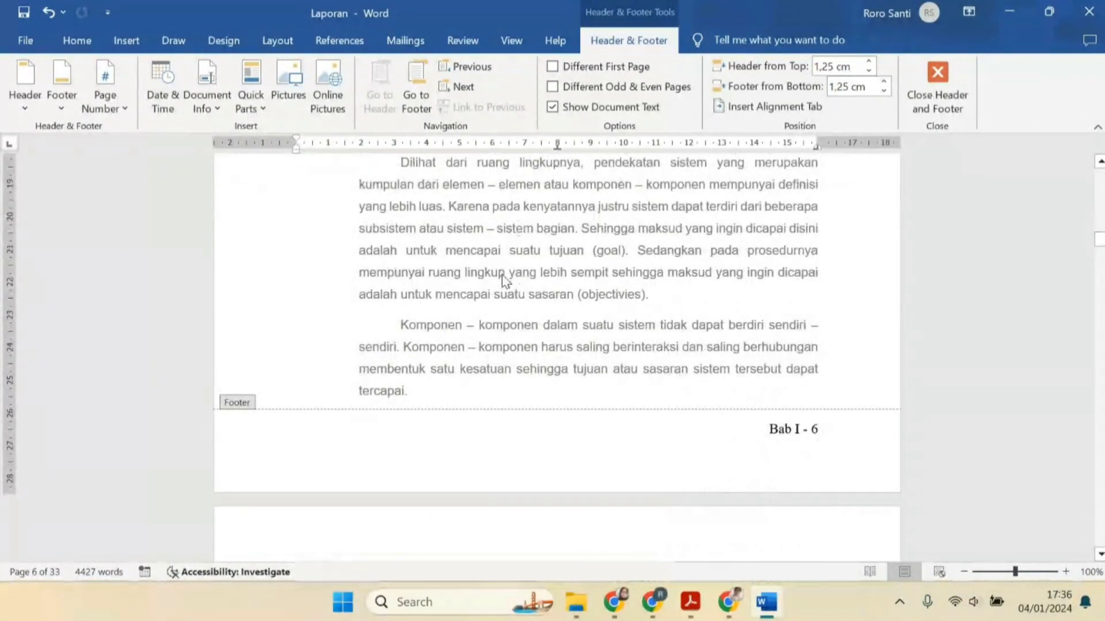
Insert a continuous section break after the paragraph ending with "tercapai."
left_click(278, 40)
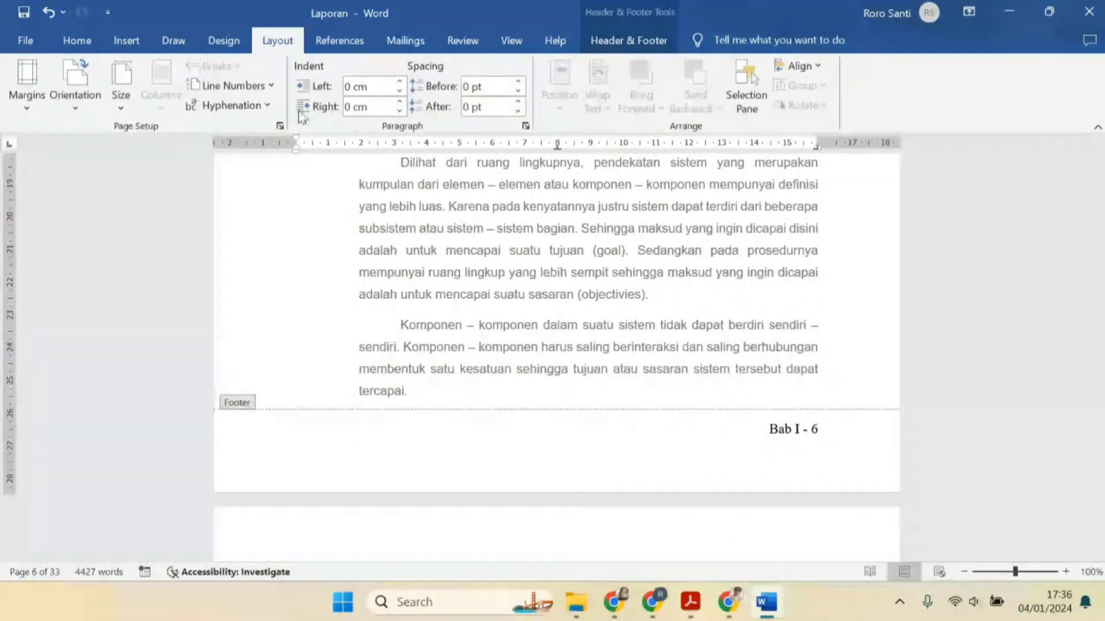
double_click(554, 382)
left_click(218, 67)
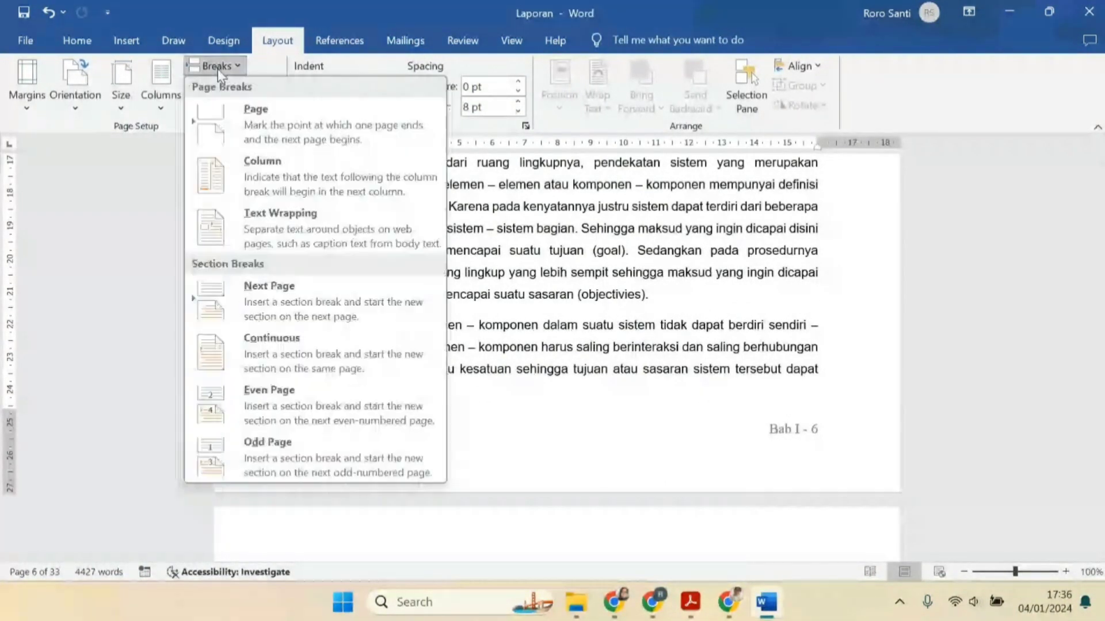
left_click(288, 336)
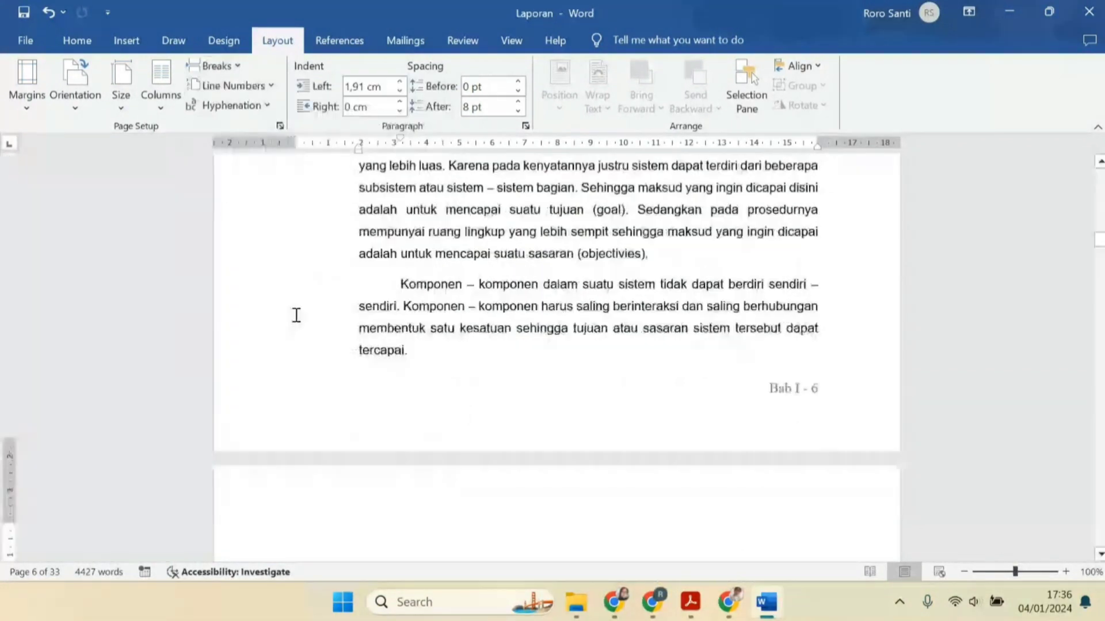
scroll(550, 355, "down", 3)
double_click(333, 238)
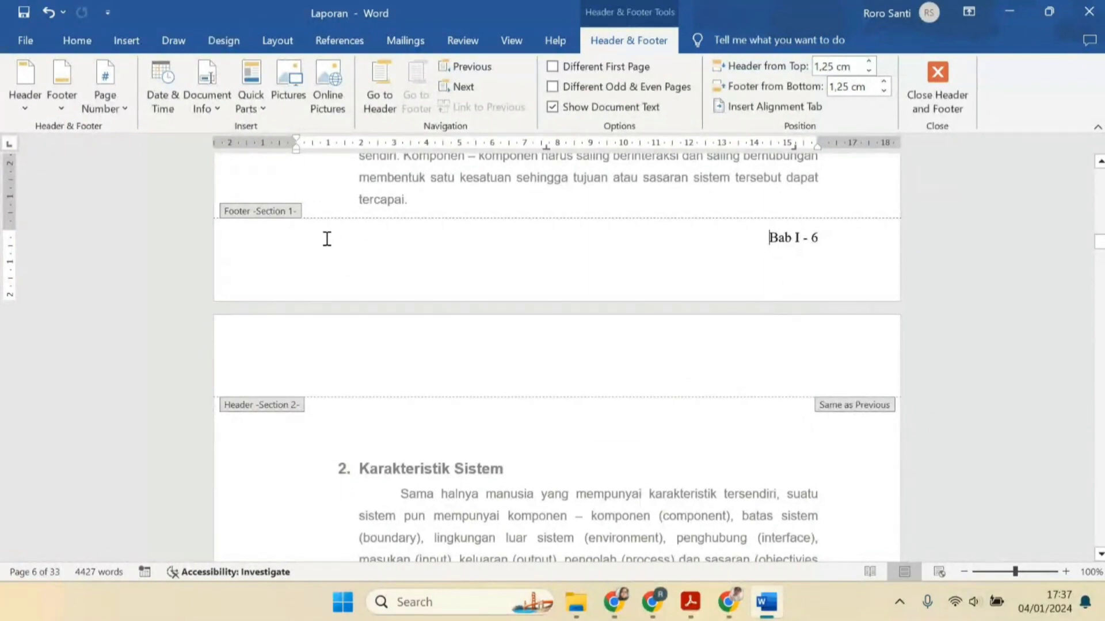
double_click(432, 199)
double_click(432, 199)
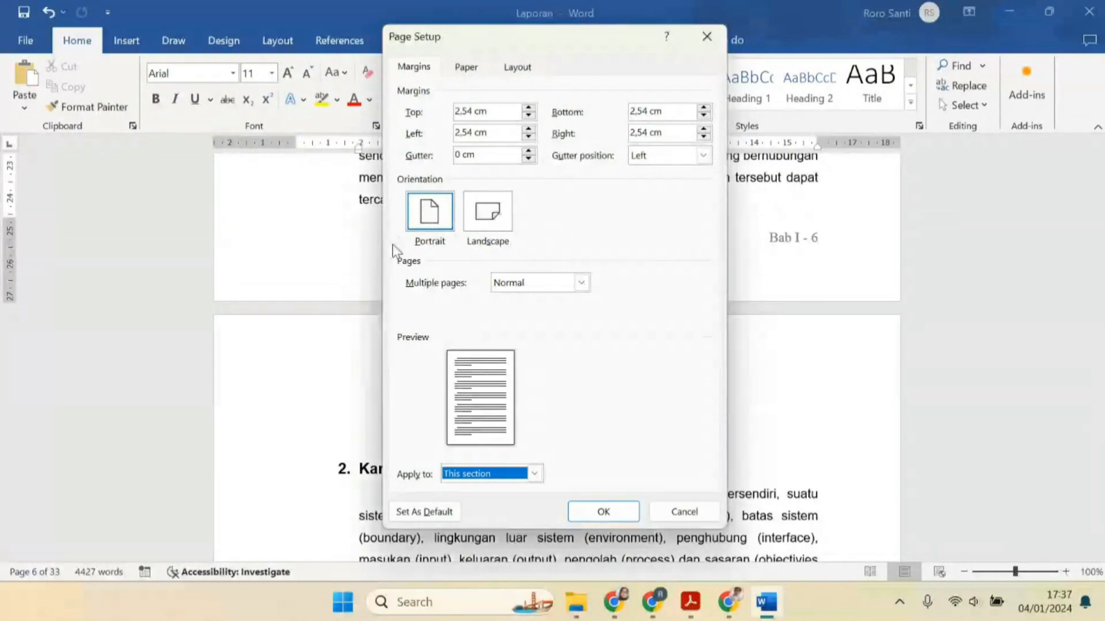
key("Escape")
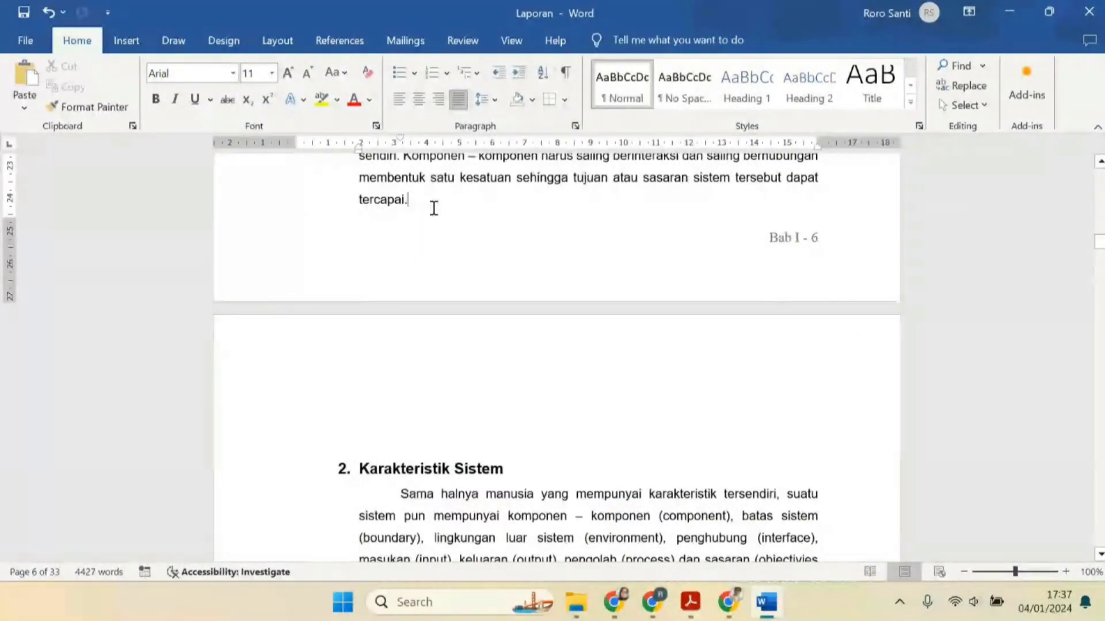
left_click(272, 43)
left_click(244, 65)
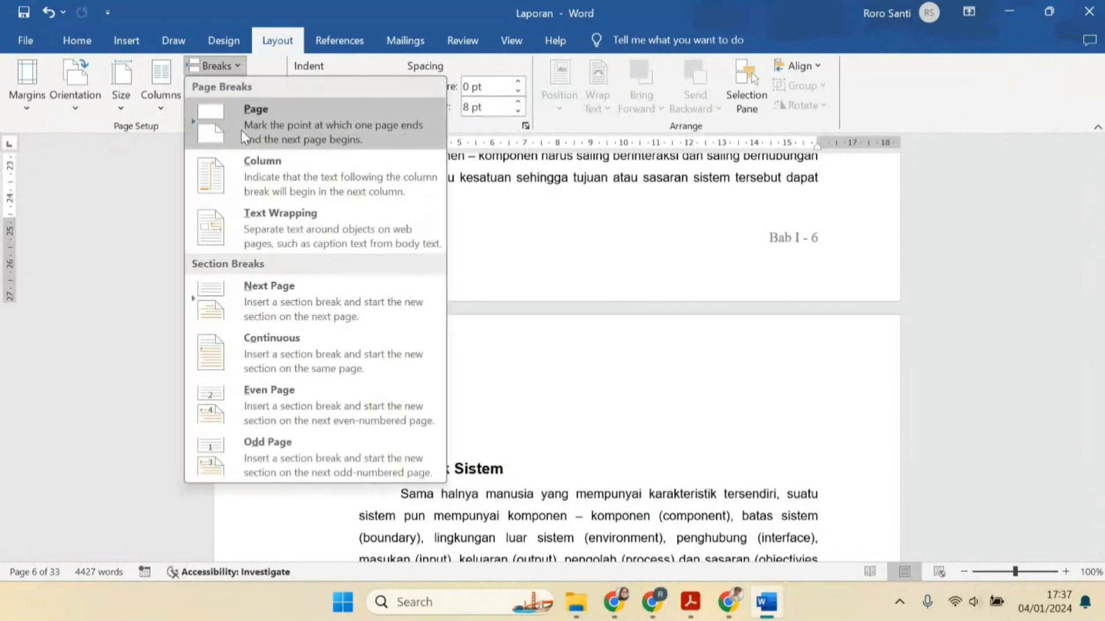
left_click(559, 214)
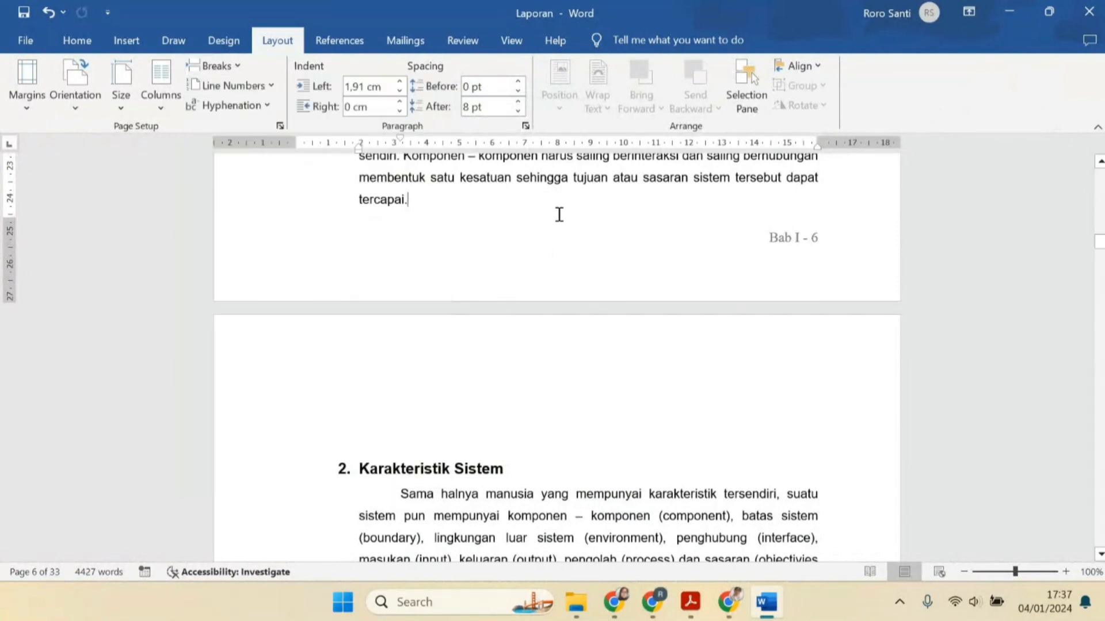
Change the chapter label in the section 2 footer to "Bab II"
double_click(525, 266)
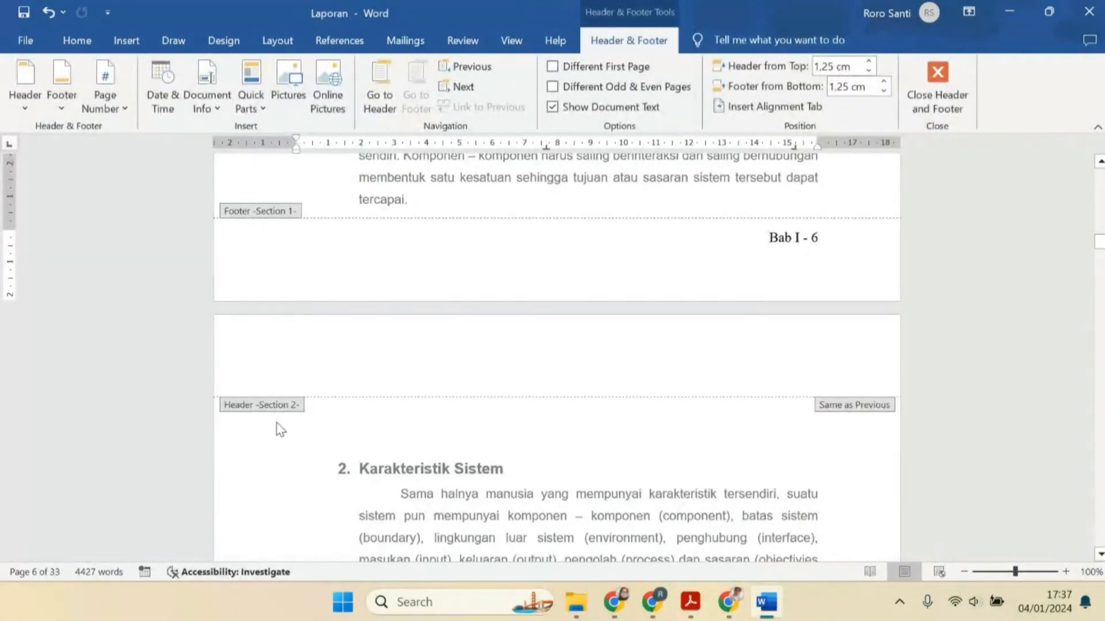
scroll(280, 430, "down", 9)
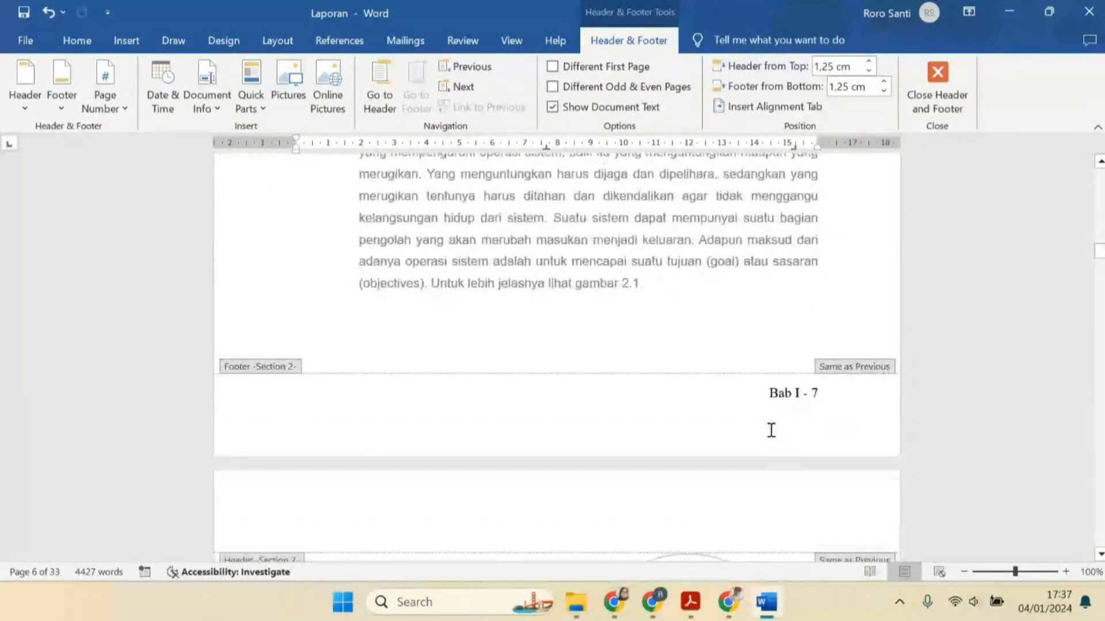
left_click(801, 403)
key("BackSpace")
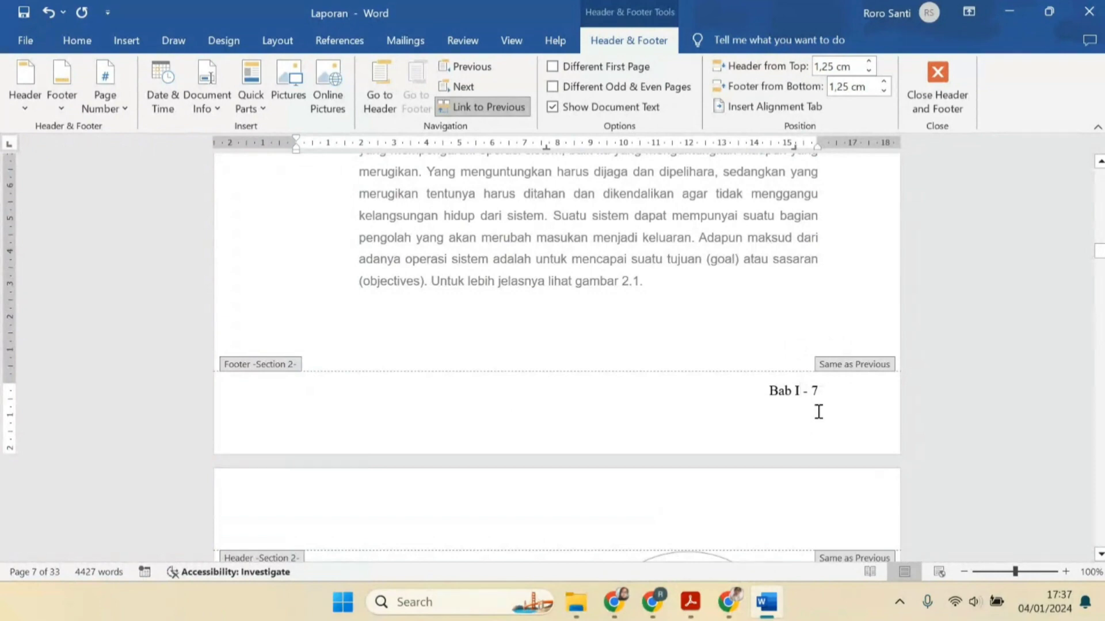
type("II")
double_click(794, 316)
scroll(805, 368, "up", 10)
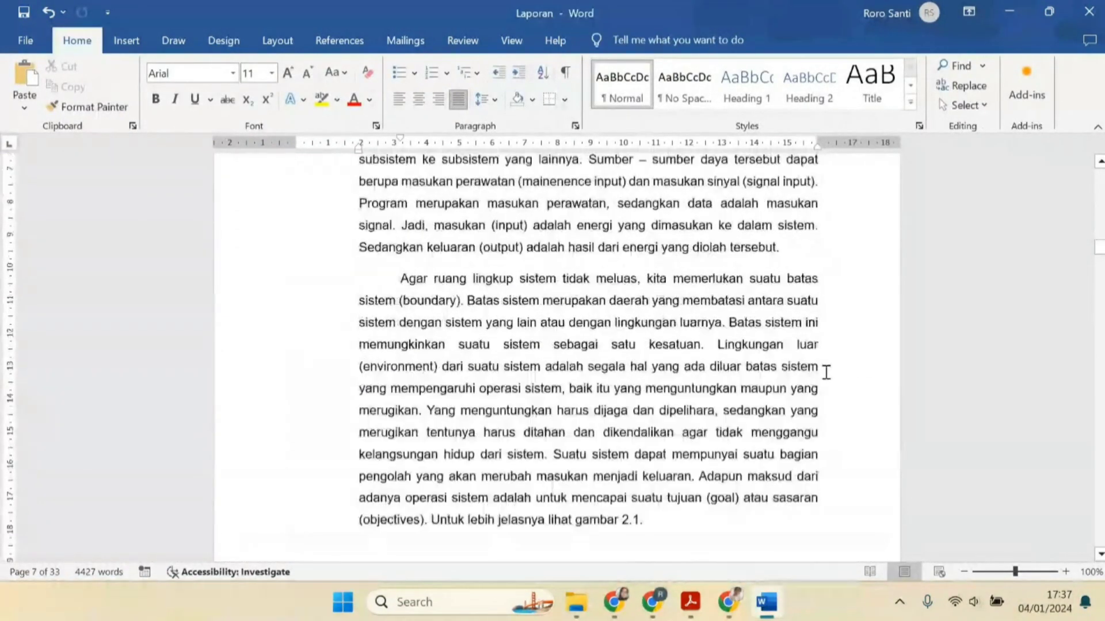
scroll(821, 356, "up", 5)
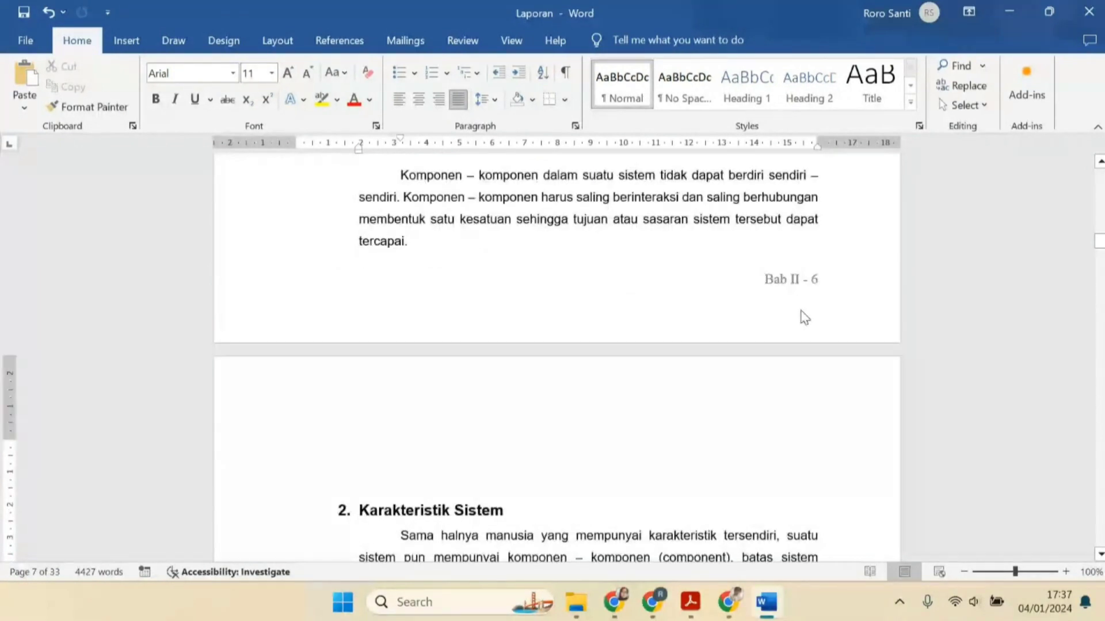
Unlink the section 2 header from the previous section
double_click(635, 369)
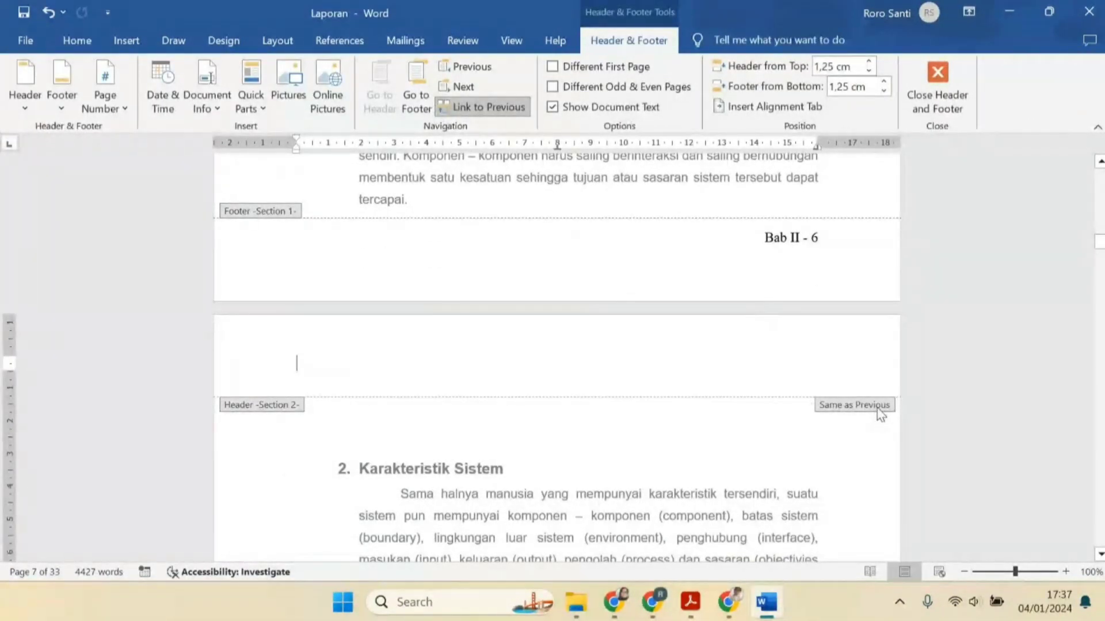
left_click(273, 38)
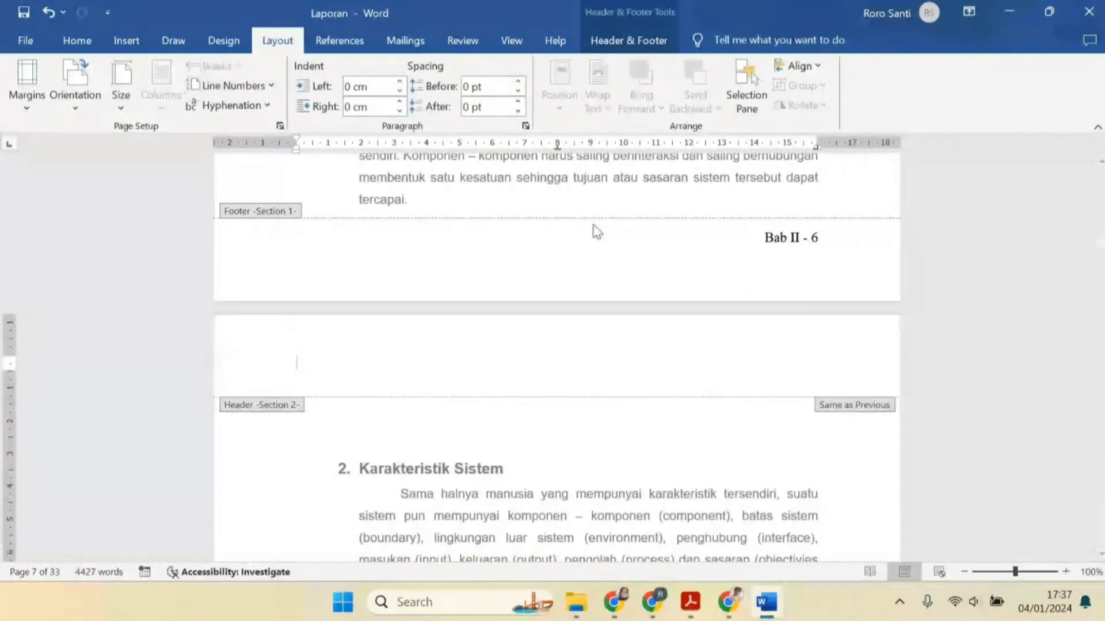
right_click(845, 418)
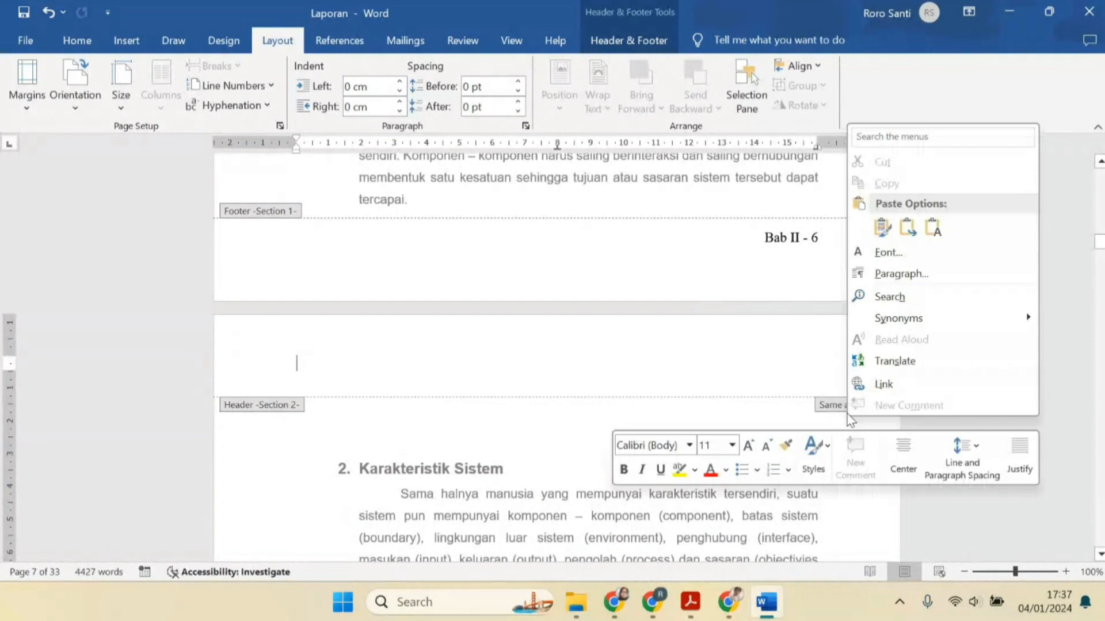
left_click(770, 360)
right_click(771, 359)
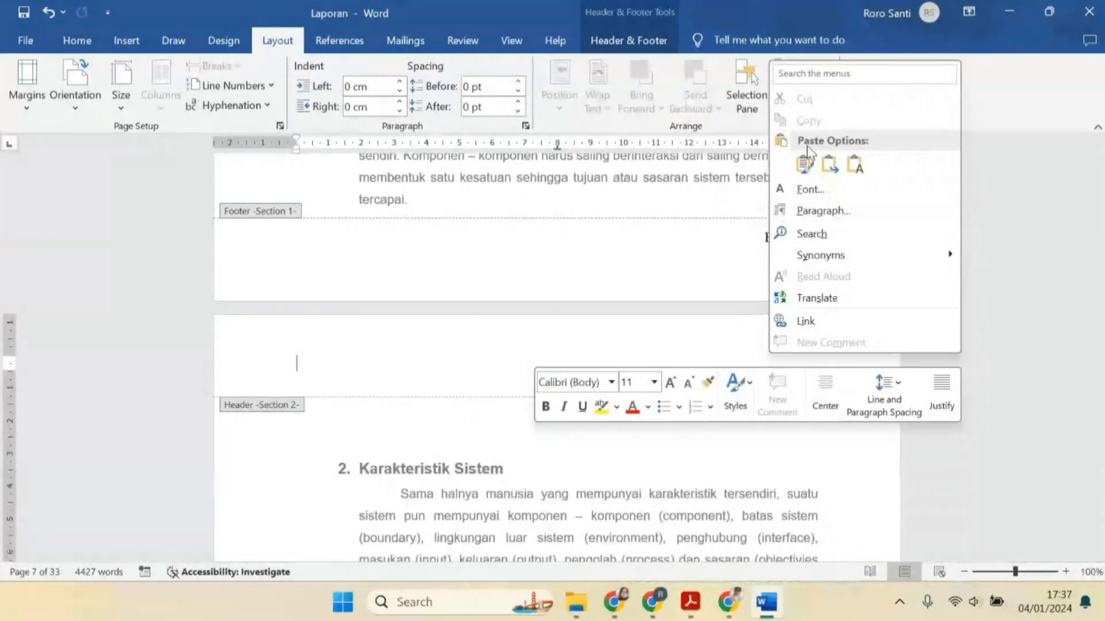
left_click(223, 45)
left_click(225, 42)
left_click(264, 43)
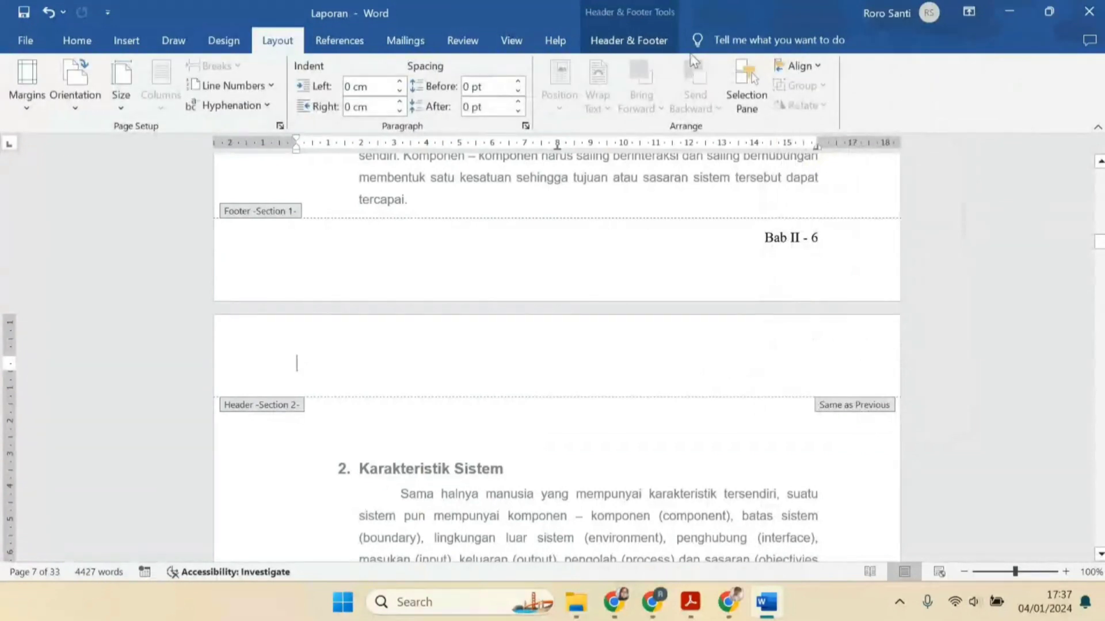
left_click(630, 40)
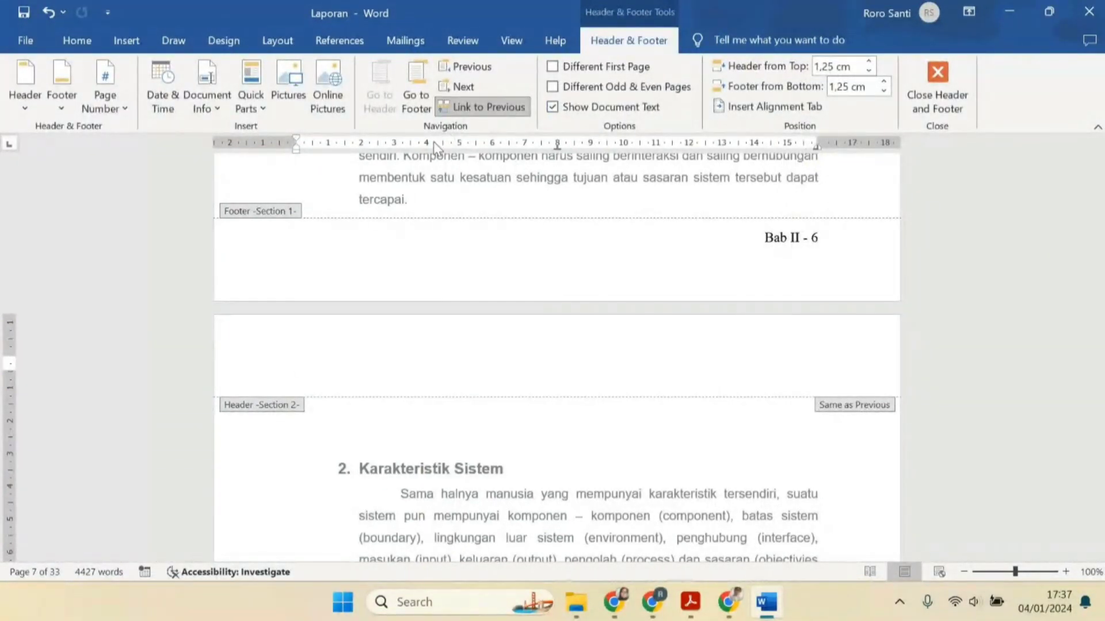
left_click(489, 107)
scroll(604, 249, "down", 3)
scroll(685, 283, "up", 3)
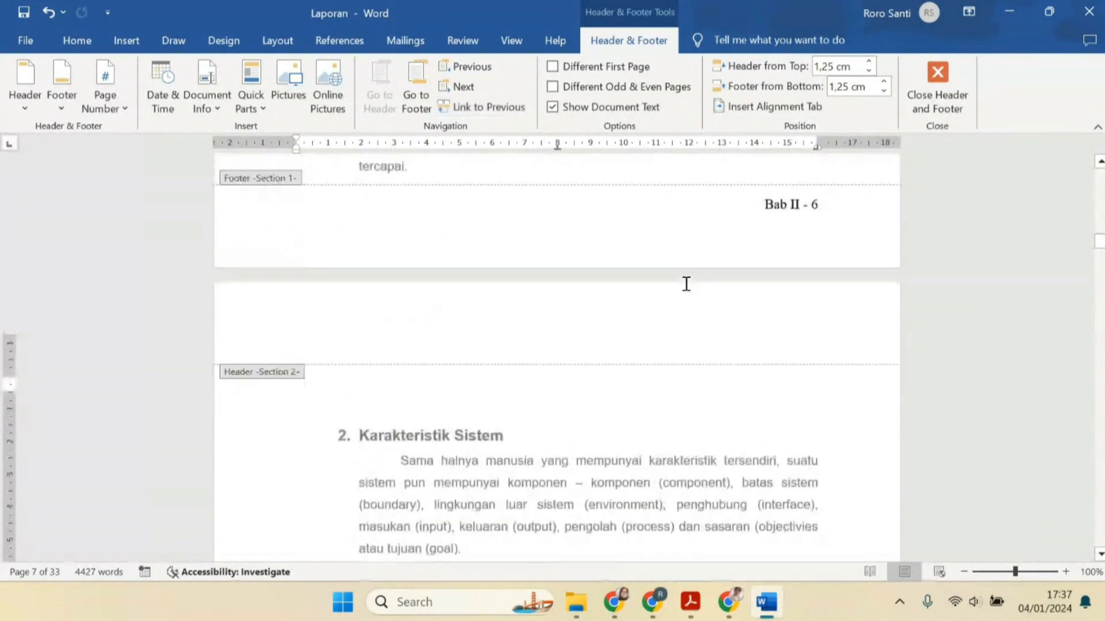
Restore the chapter label in the section 1 footer, on the page ending with "tercapai.", to "Bab I"
left_click(797, 258)
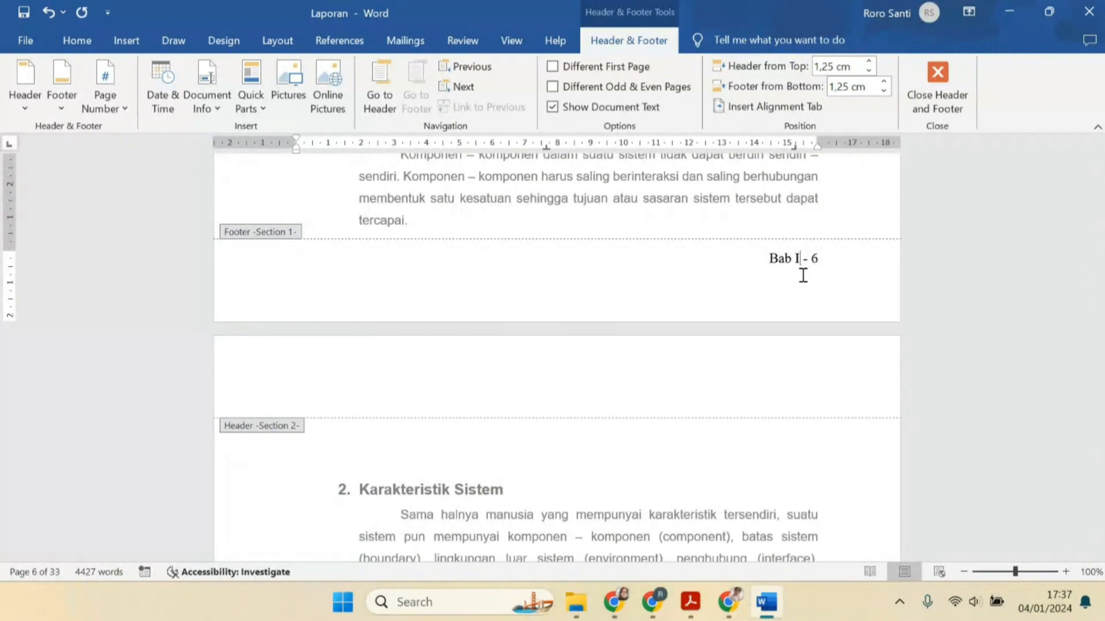
double_click(749, 369)
scroll(681, 336, "down", 1)
scroll(681, 335, "down", 1)
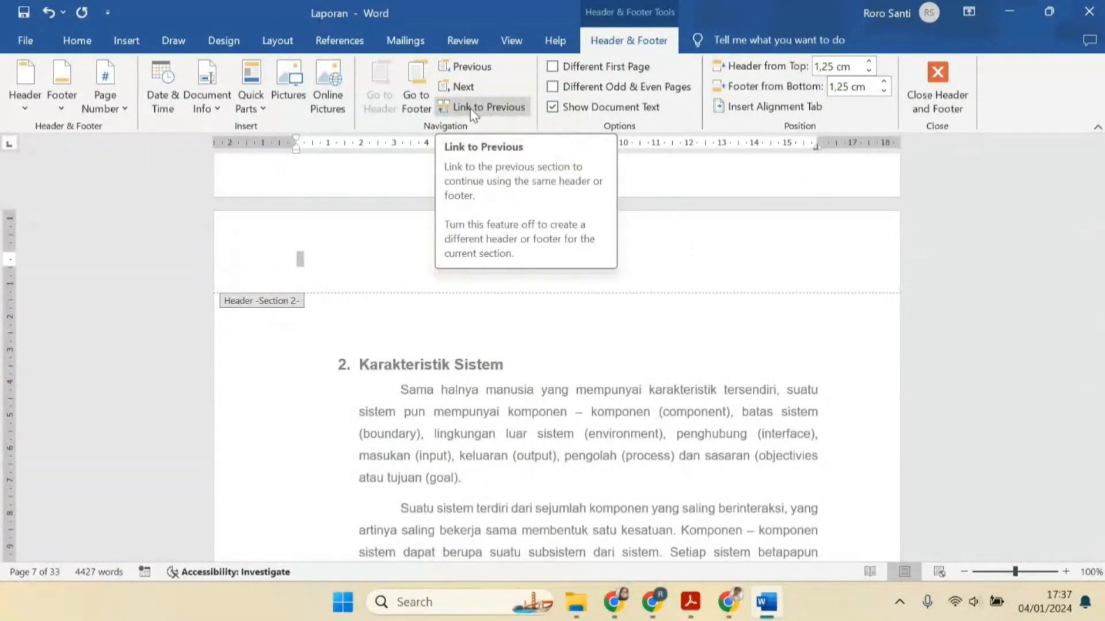
Change the chapter label in the section 2 footer to "Bab II" and leave footer editing
scroll(768, 268, "up", 1)
scroll(719, 244, "up", 1)
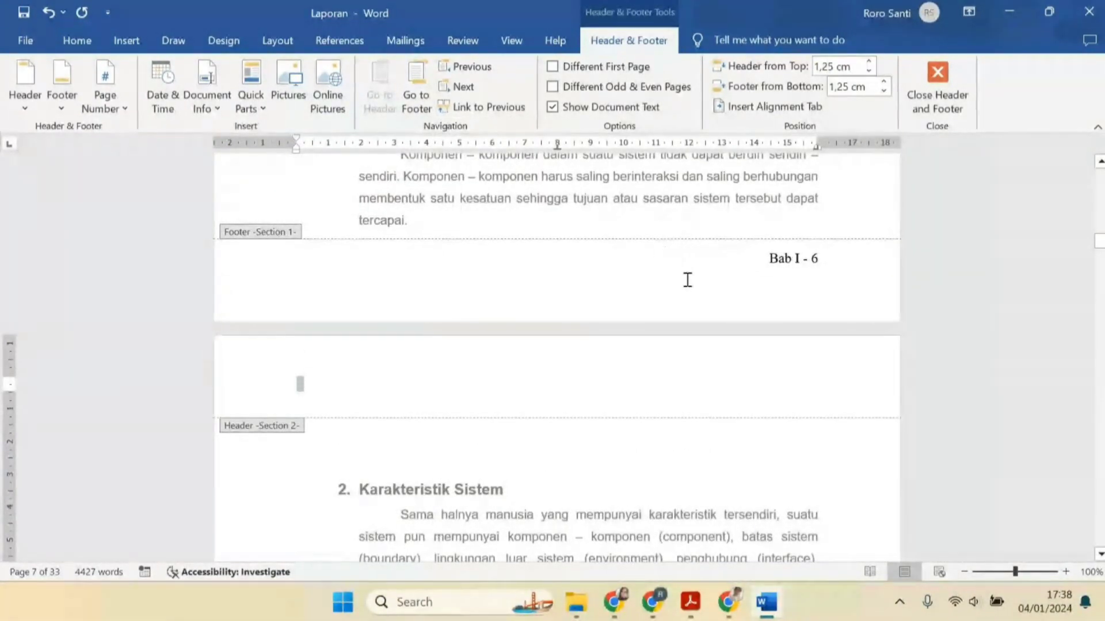
scroll(757, 323, "down", 10)
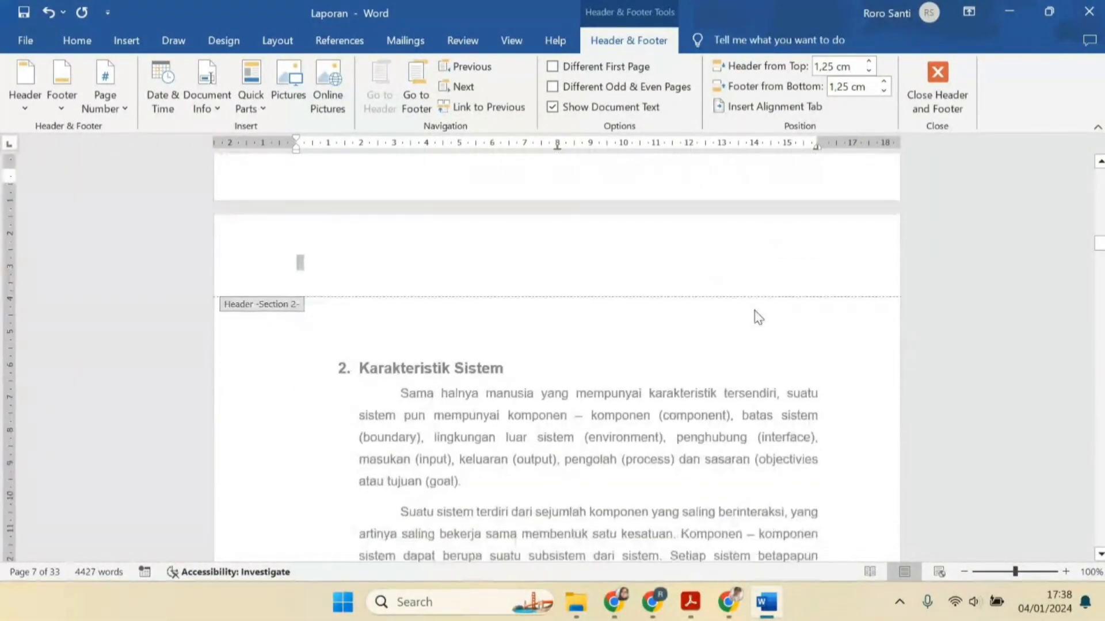
scroll(757, 323, "down", 3)
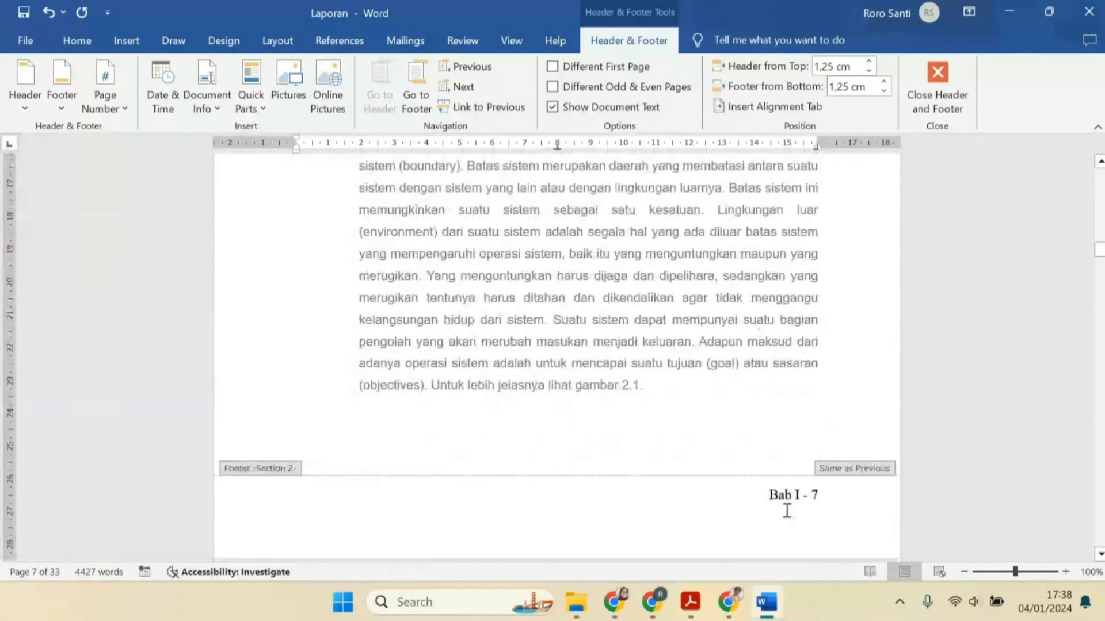
left_click(800, 495)
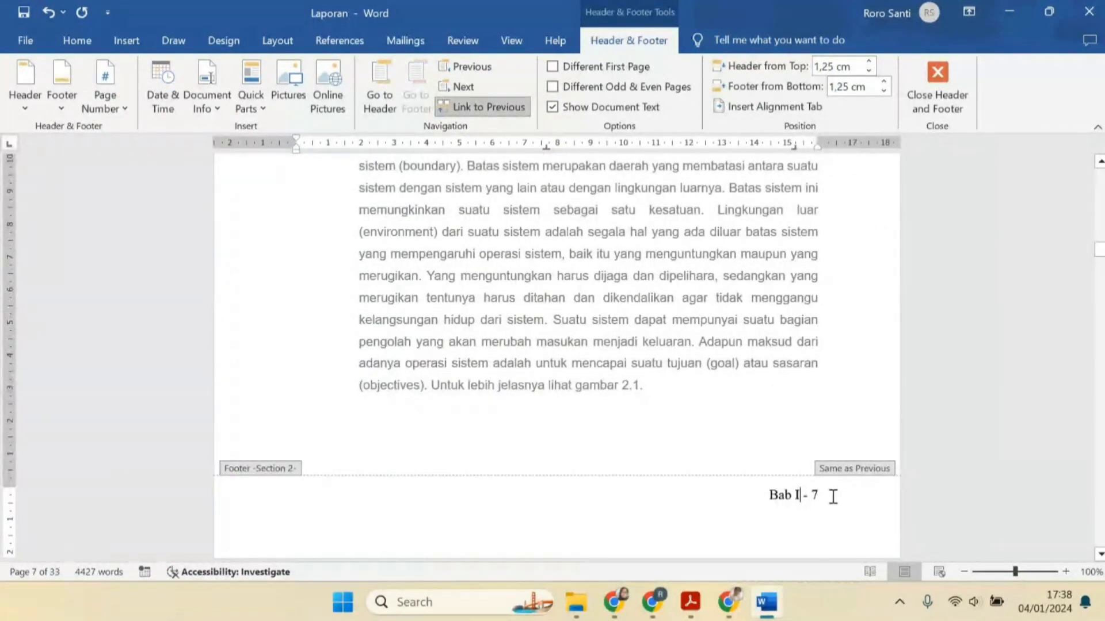
type("I")
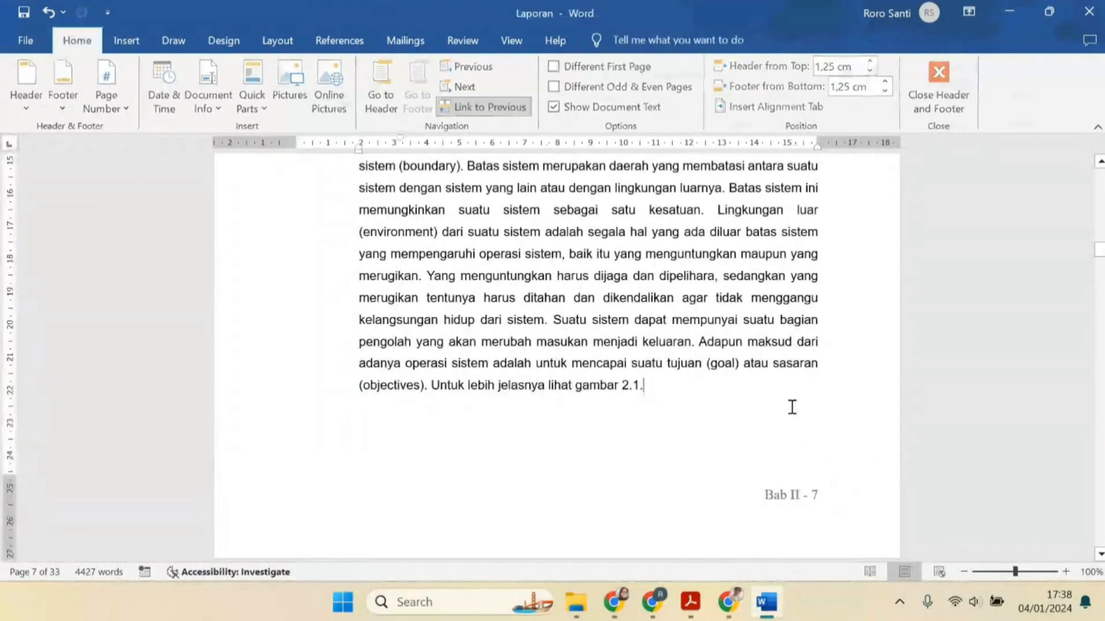
double_click(791, 409)
Reopen the section 2 footer and unlink it from the previous section
scroll(794, 432, "up", 8)
scroll(793, 431, "up", 3)
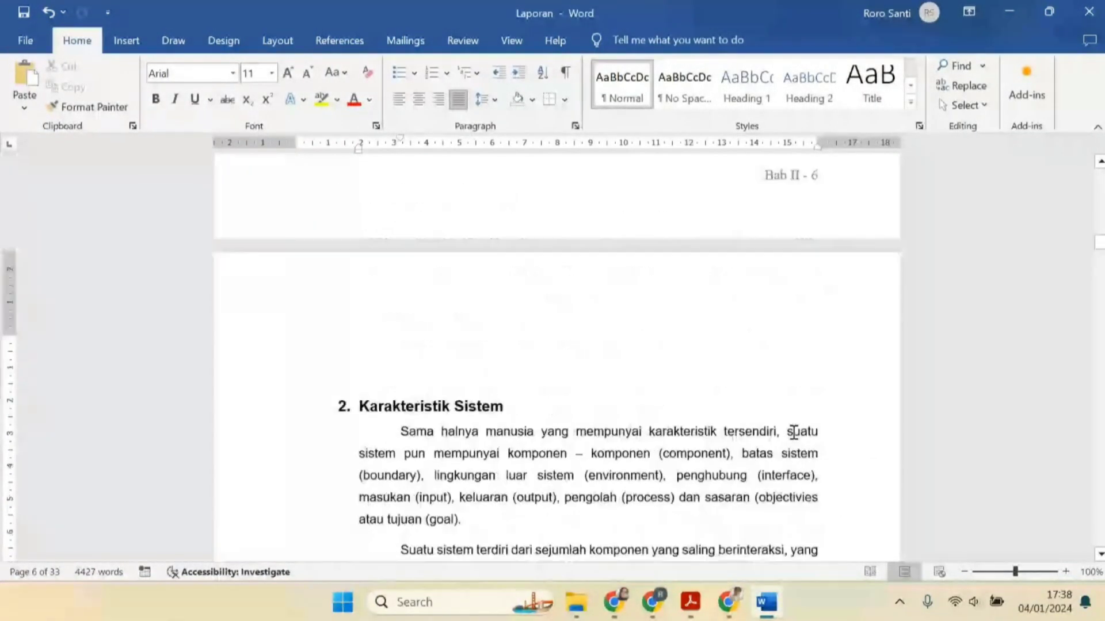
scroll(792, 432, "down", 10)
scroll(784, 439, "down", 1)
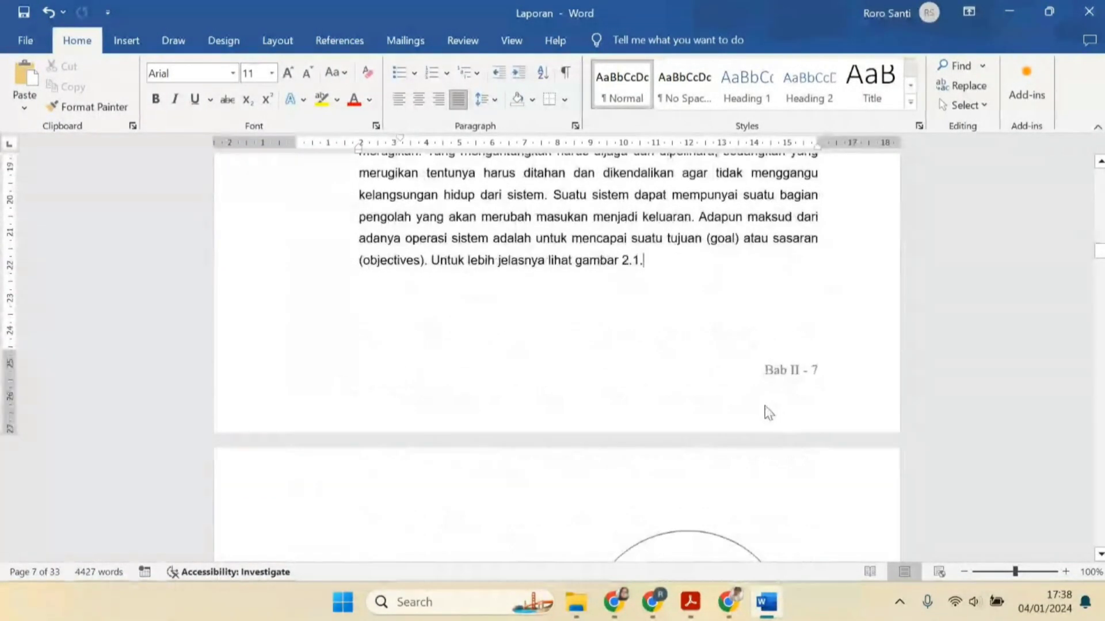
double_click(750, 395)
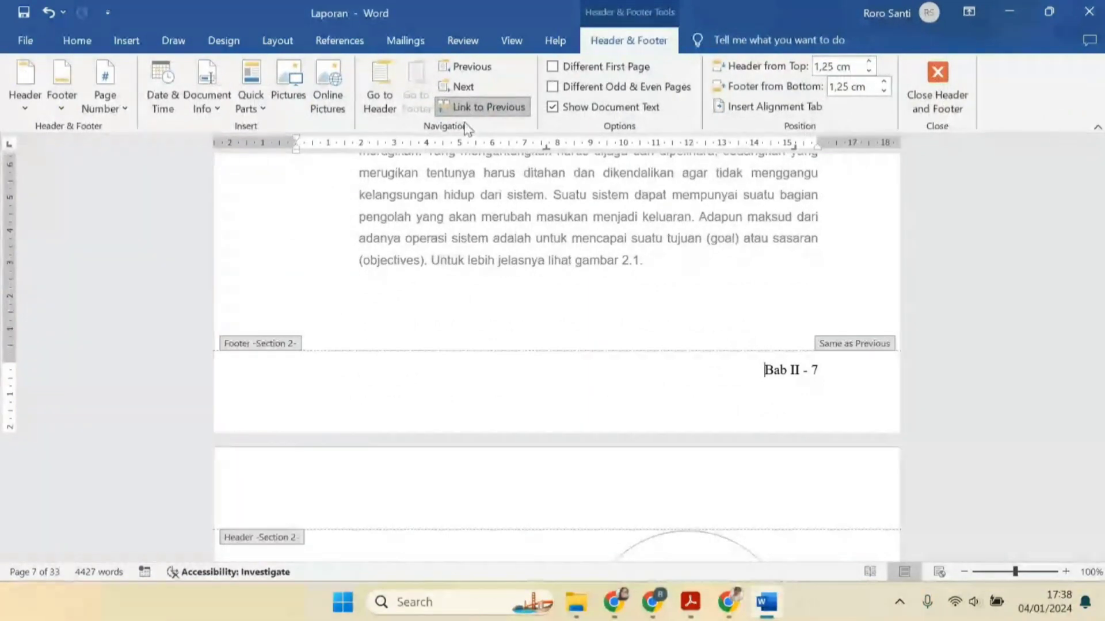
left_click(483, 107)
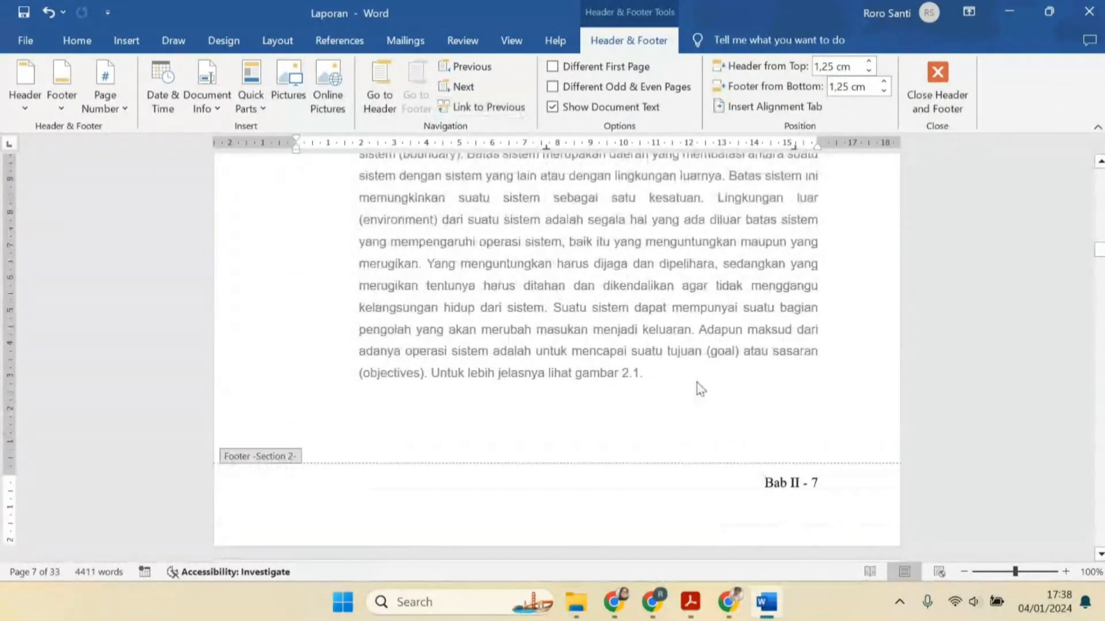
Correct the section 1 footer label back to "Bab I" and close footer editing
scroll(695, 384, "up", 10)
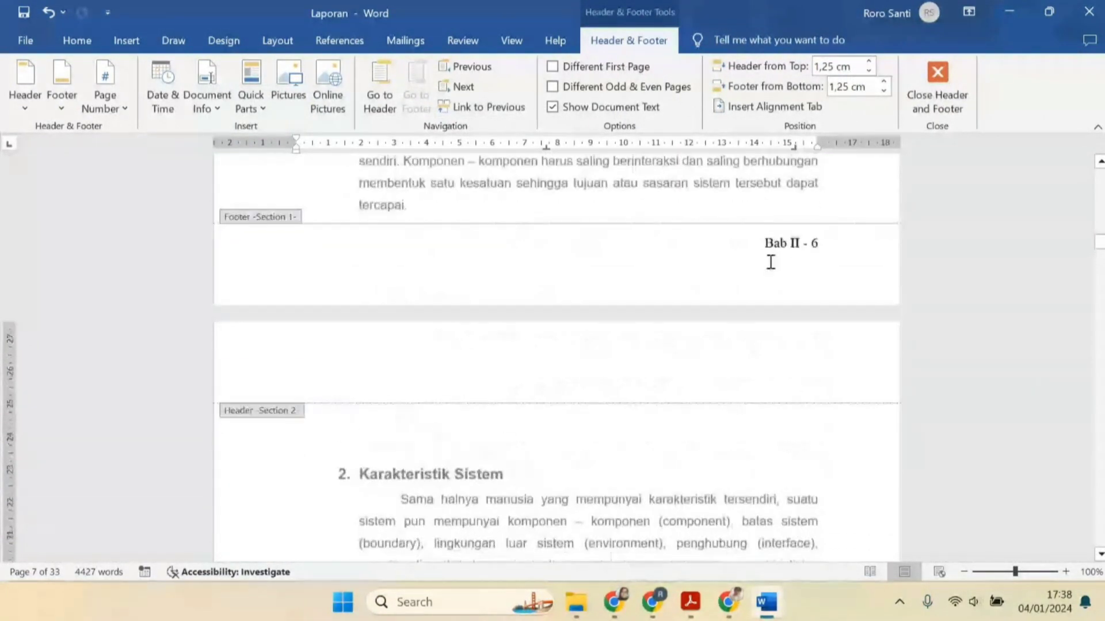
left_click(736, 259)
key("ctrl+z")
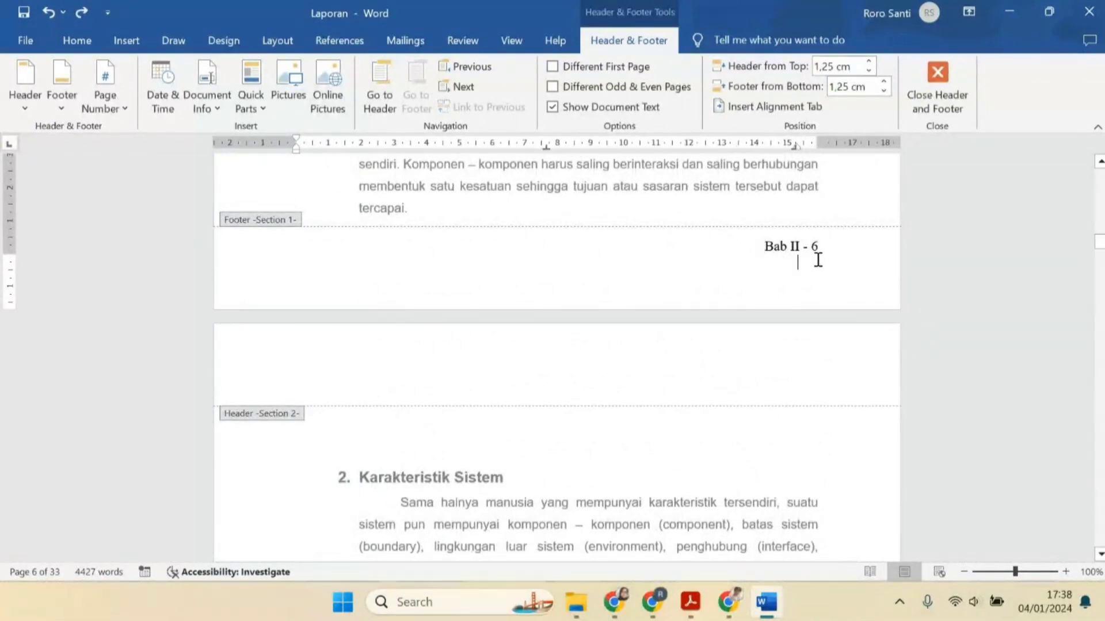
scroll(816, 256, "up", 6)
scroll(807, 321, "up", 10)
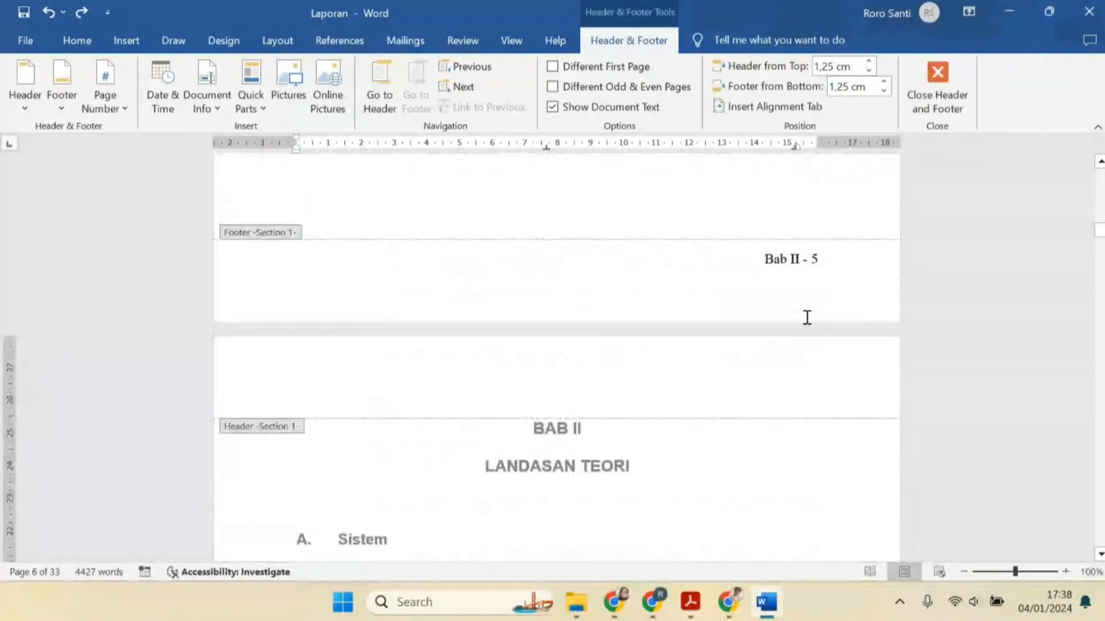
scroll(803, 304, "down", 6)
scroll(800, 298, "down", 10)
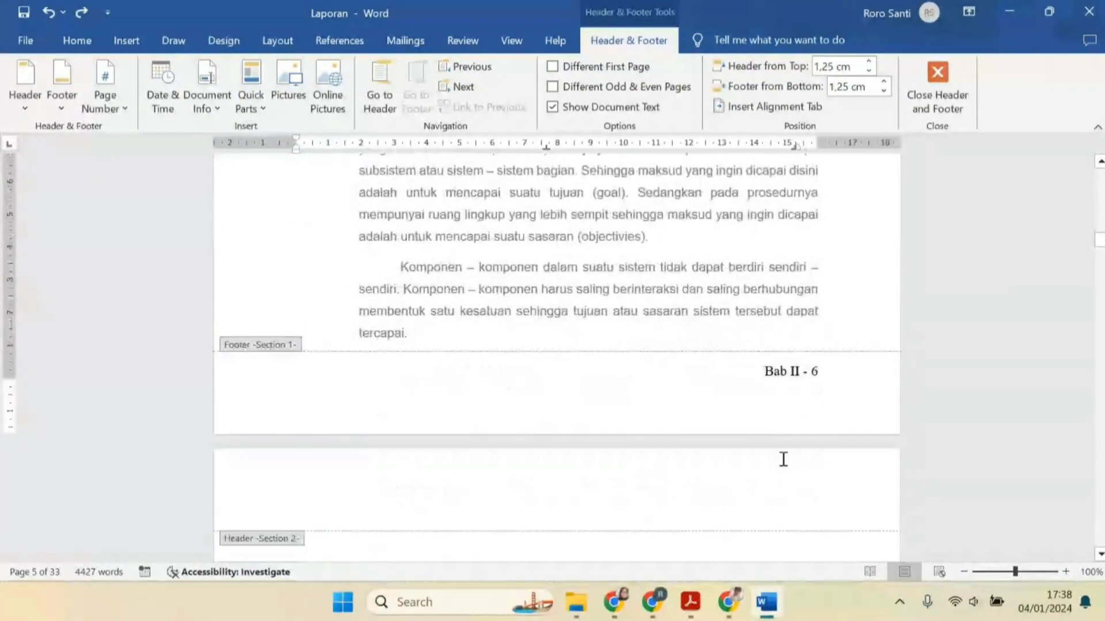
left_click(795, 371)
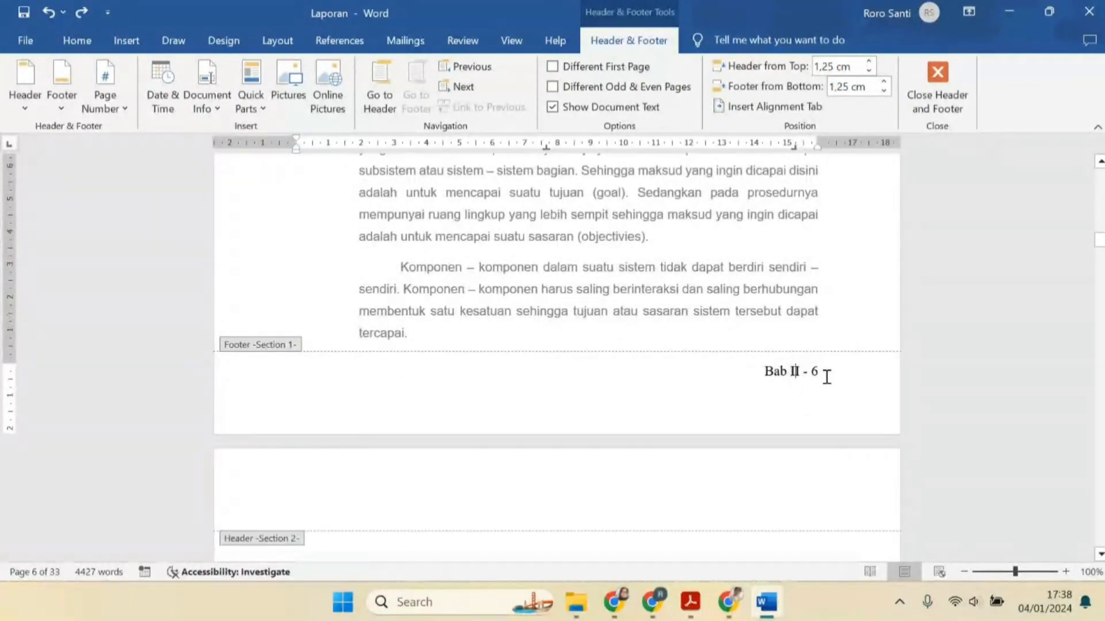
double_click(831, 276)
Examine the footers of sections 1 and 2 around the start of "Karakteristik Sistem"
scroll(806, 298, "down", 6)
scroll(805, 299, "down", 12)
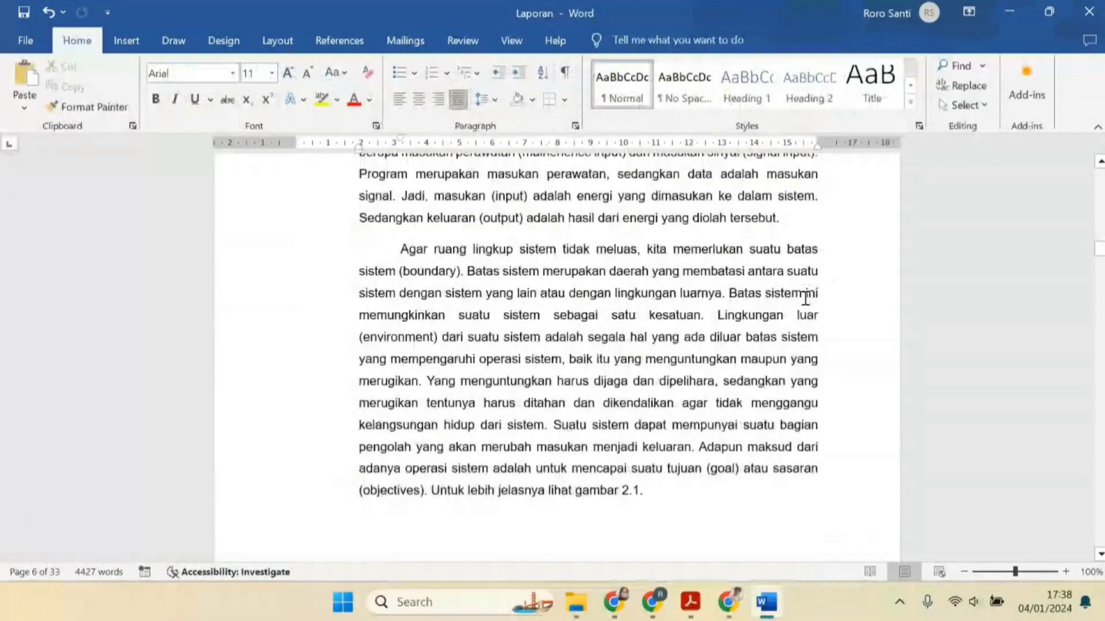
scroll(770, 349, "up", 12)
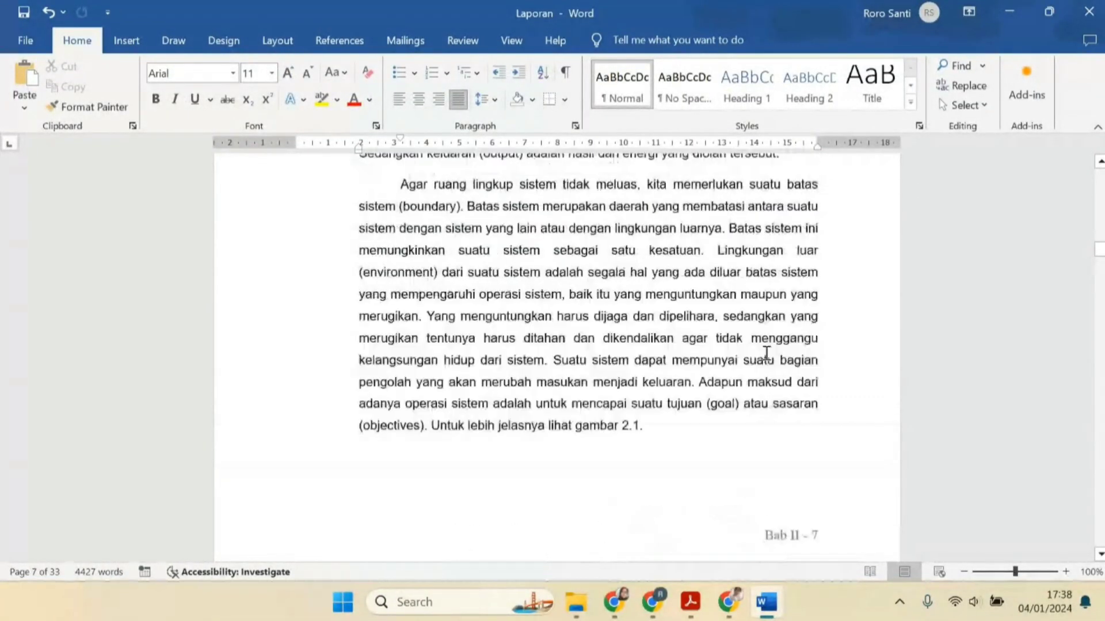
scroll(784, 358, "up", 4)
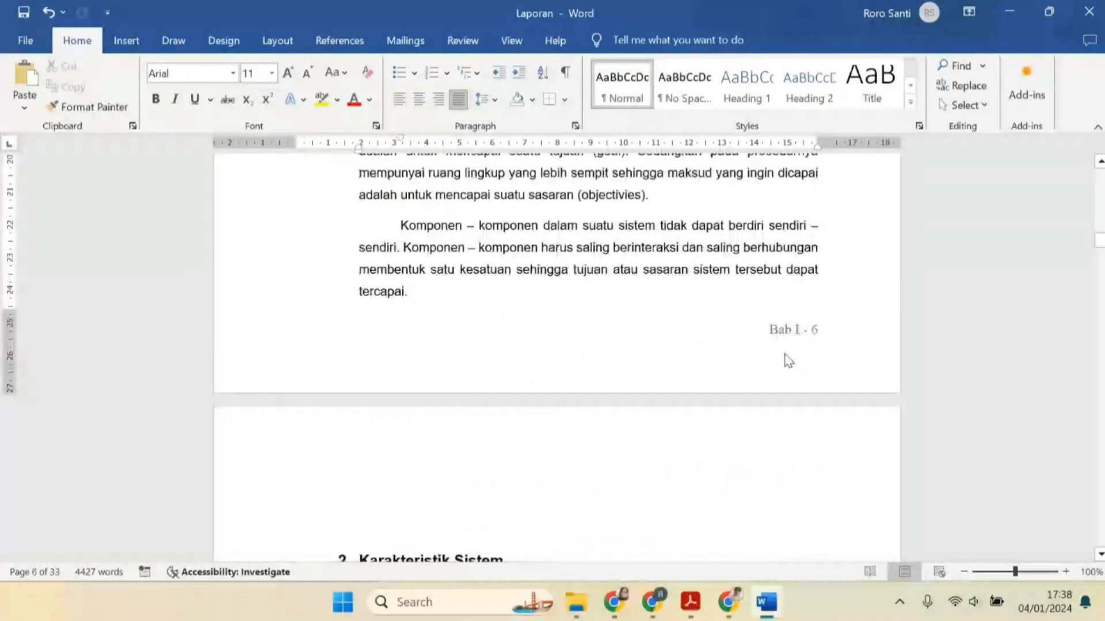
scroll(792, 341, "down", 10)
scroll(764, 344, "down", 1)
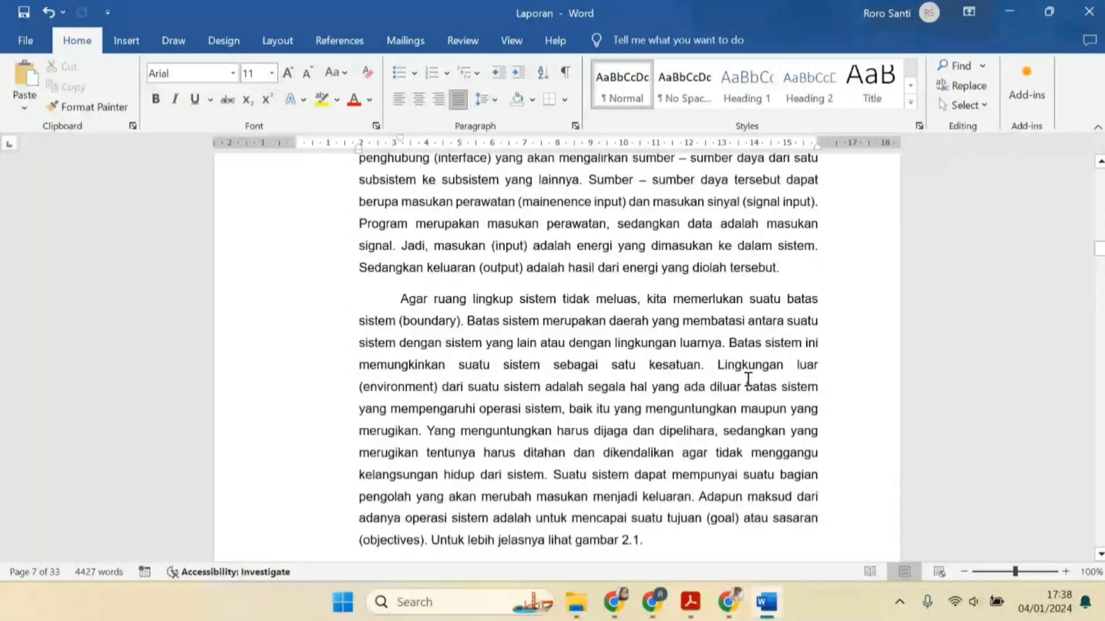
scroll(748, 380, "down", 6)
scroll(747, 379, "up", 15)
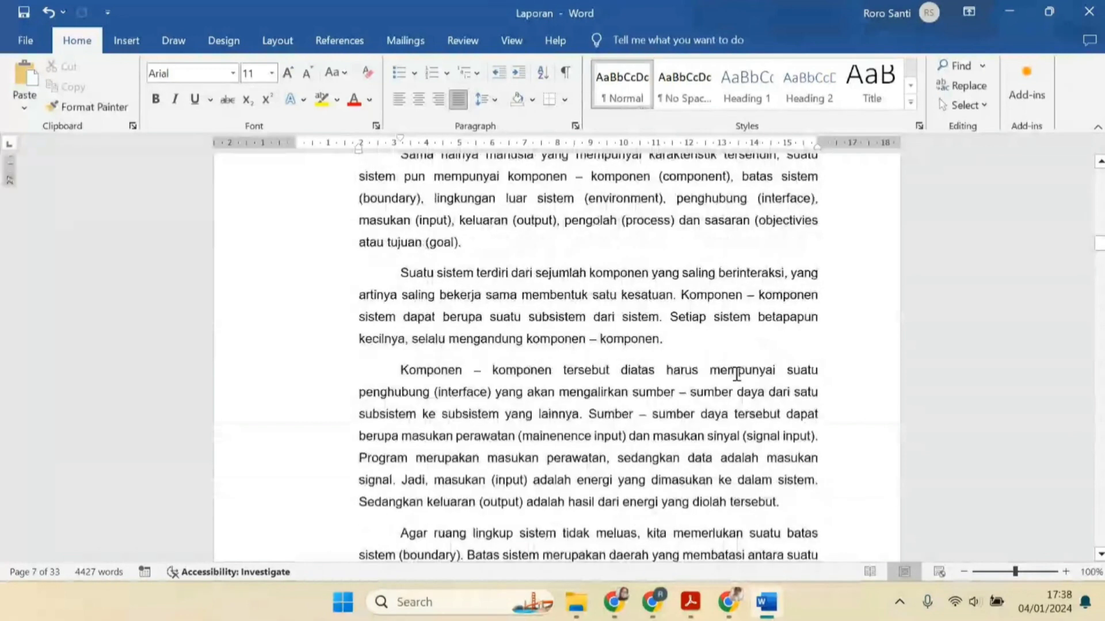
scroll(645, 362, "up", 15)
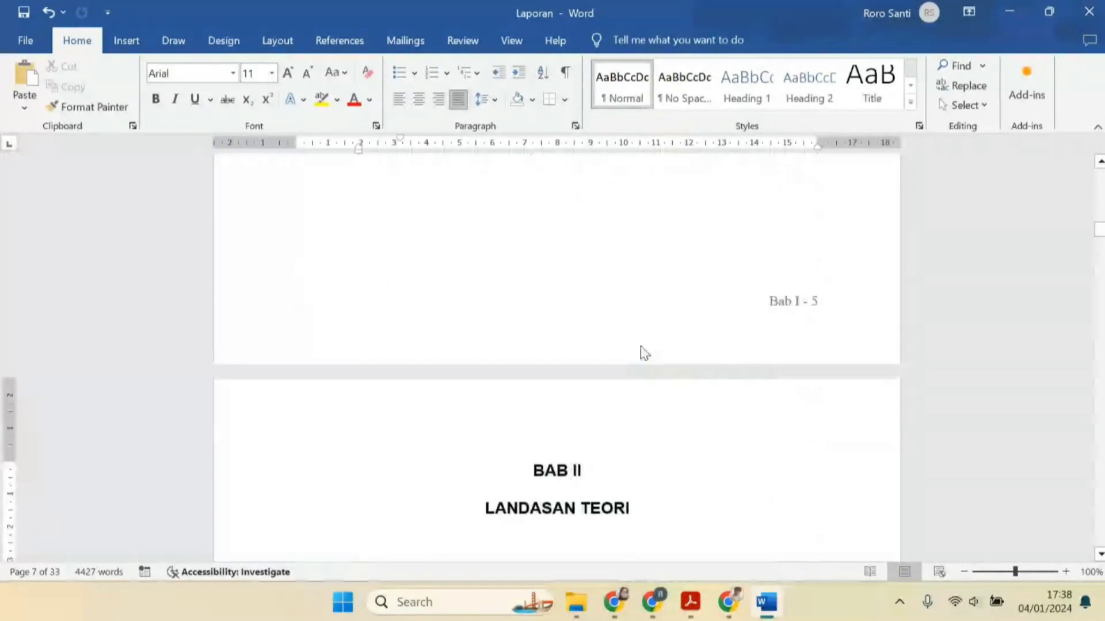
scroll(629, 380, "up", 5)
scroll(646, 372, "down", 13)
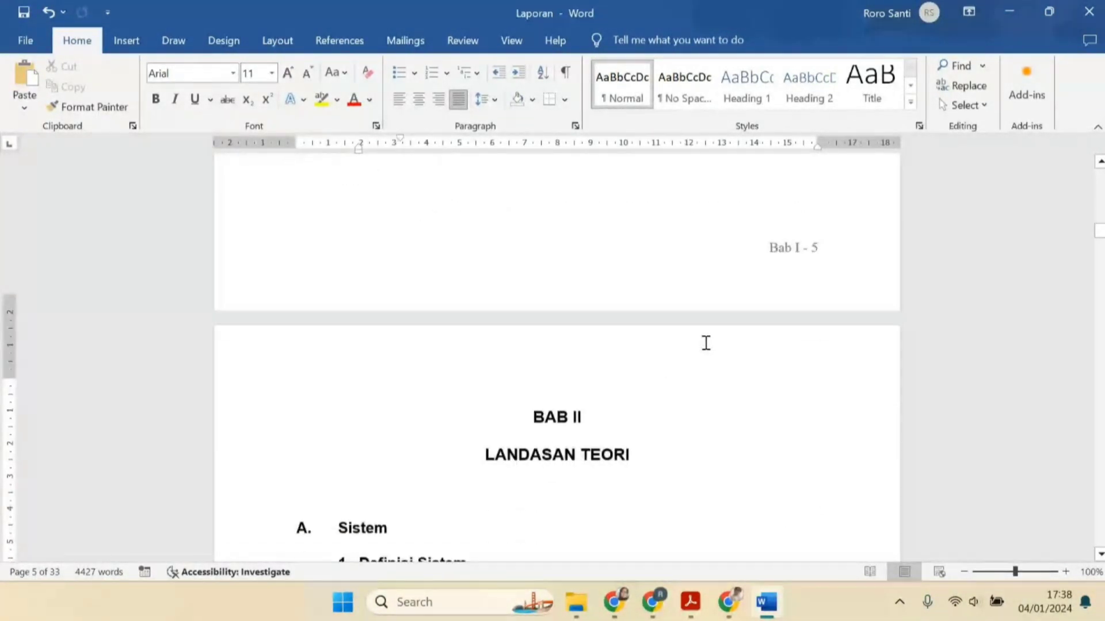
double_click(763, 235)
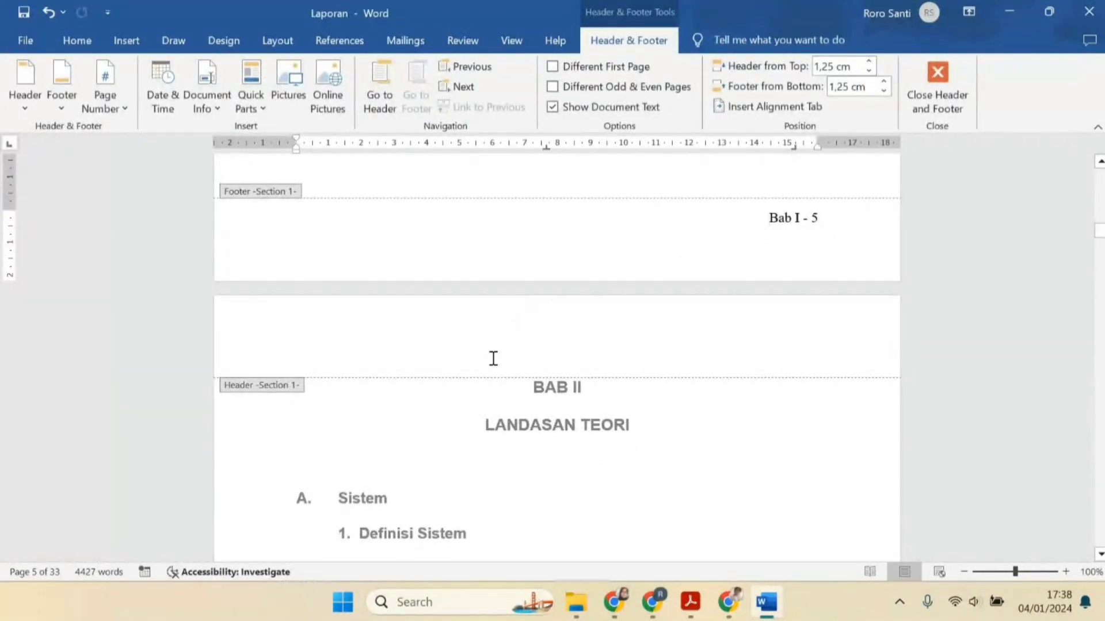
scroll(493, 358, "down", 15)
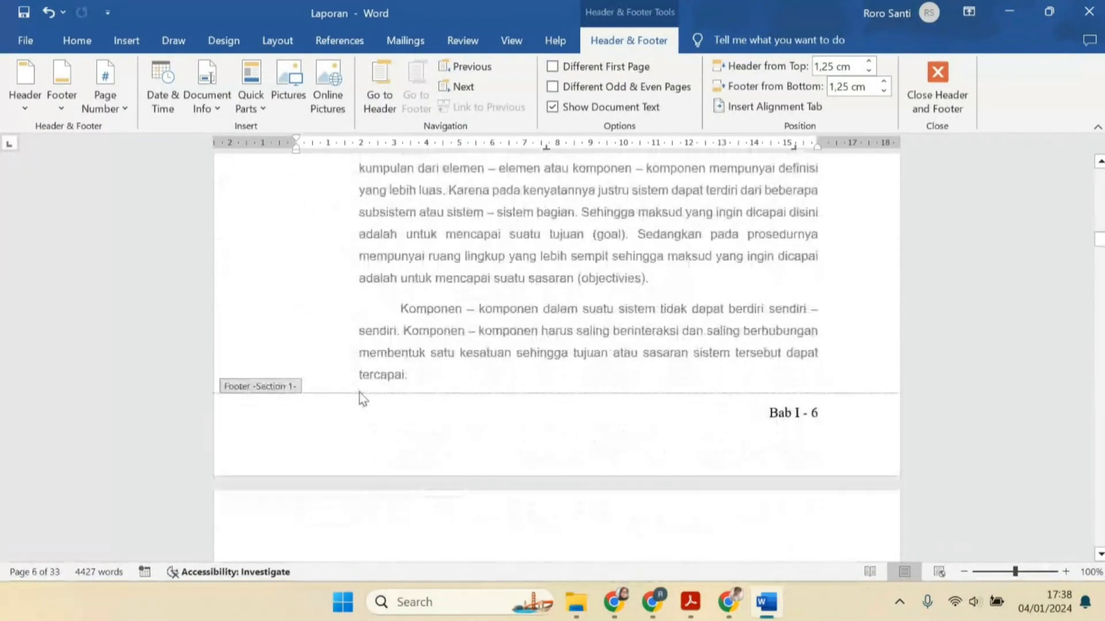
scroll(382, 415, "down", 5)
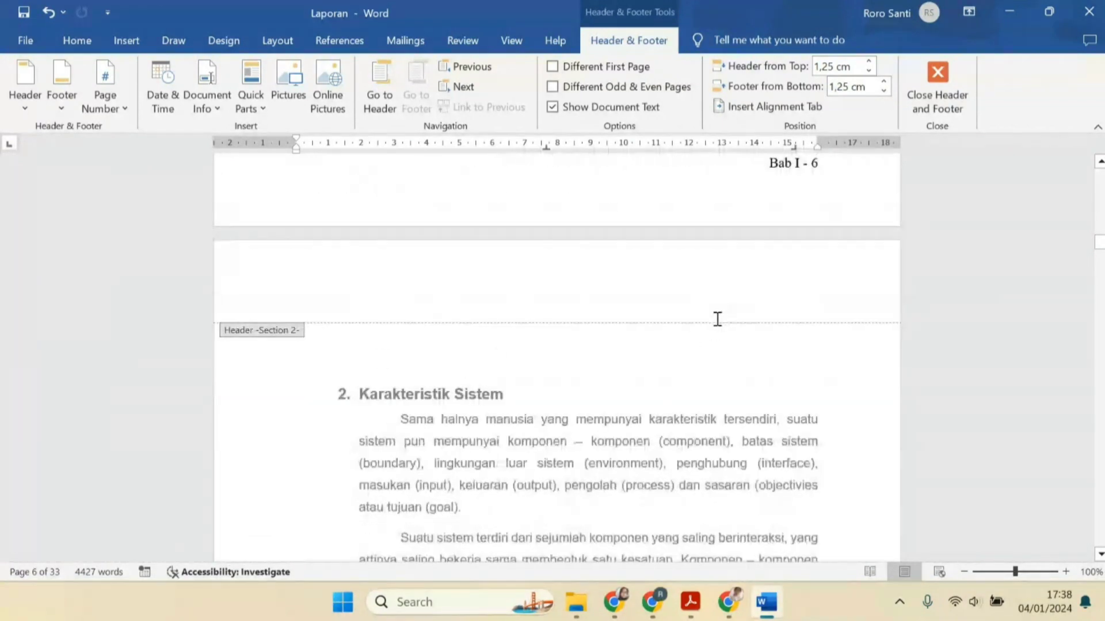
scroll(518, 366, "up", 15)
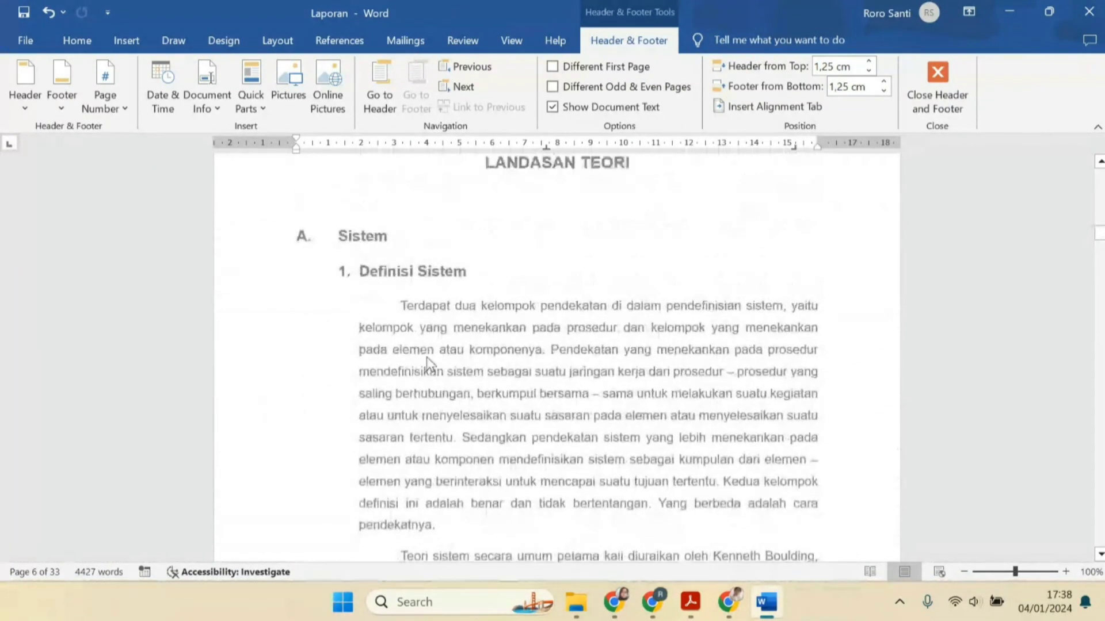
scroll(449, 363, "up", 3)
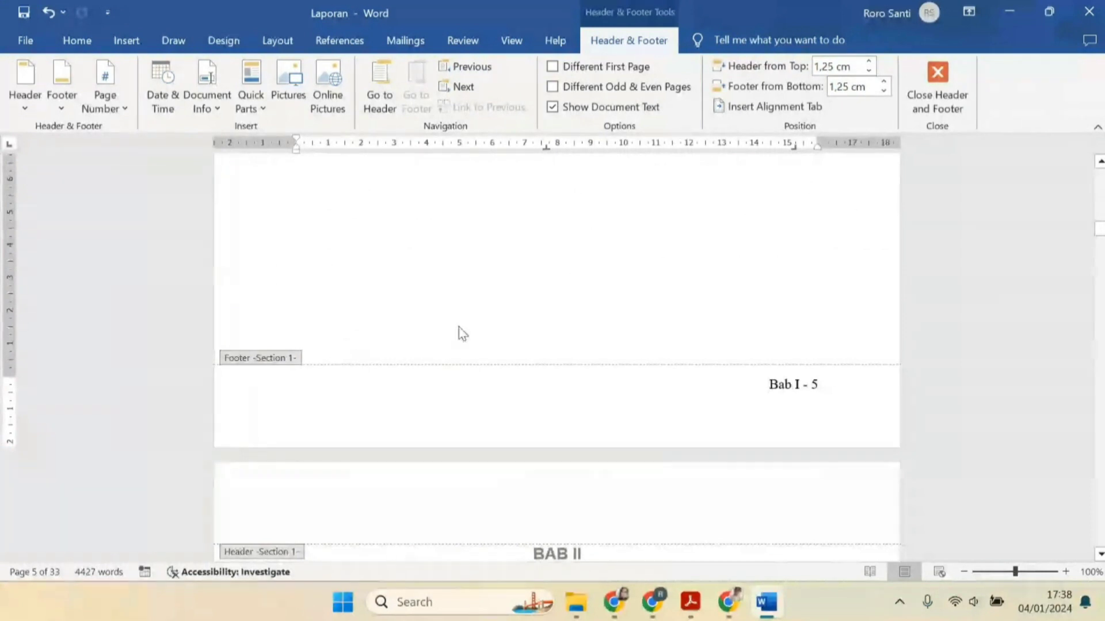
scroll(498, 320, "up", 5)
scroll(613, 348, "down", 10)
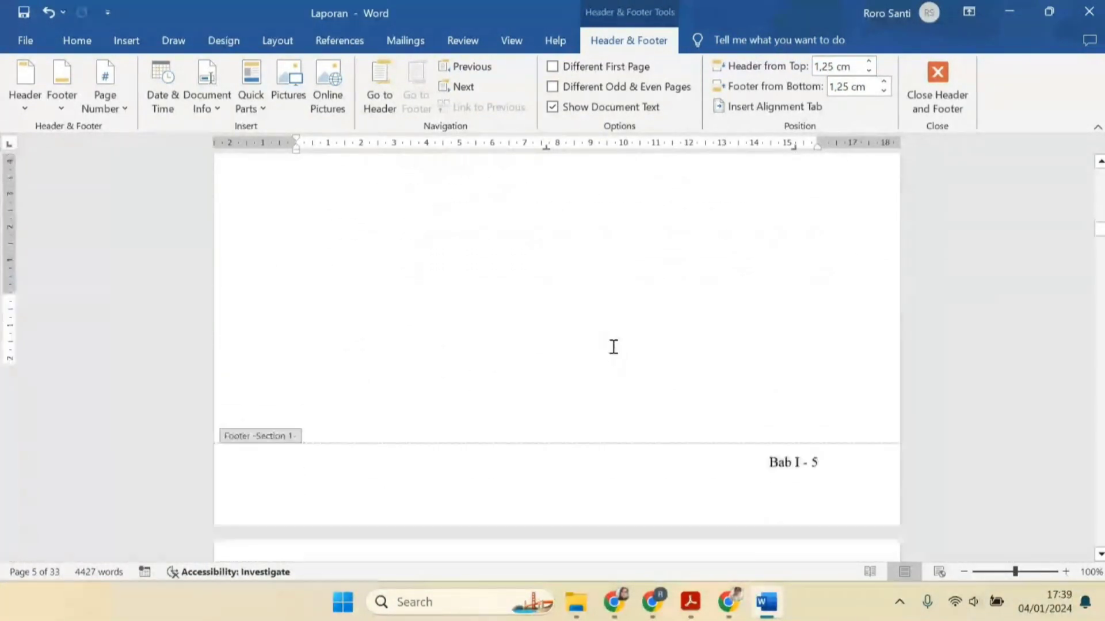
scroll(793, 380, "down", 9)
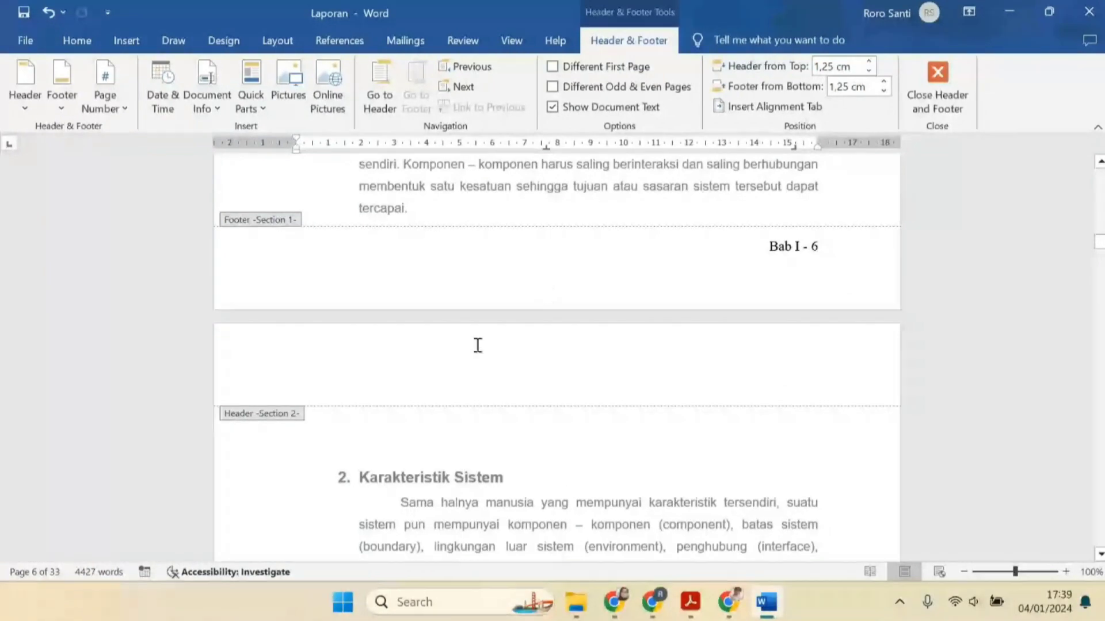
scroll(779, 332, "down", 12)
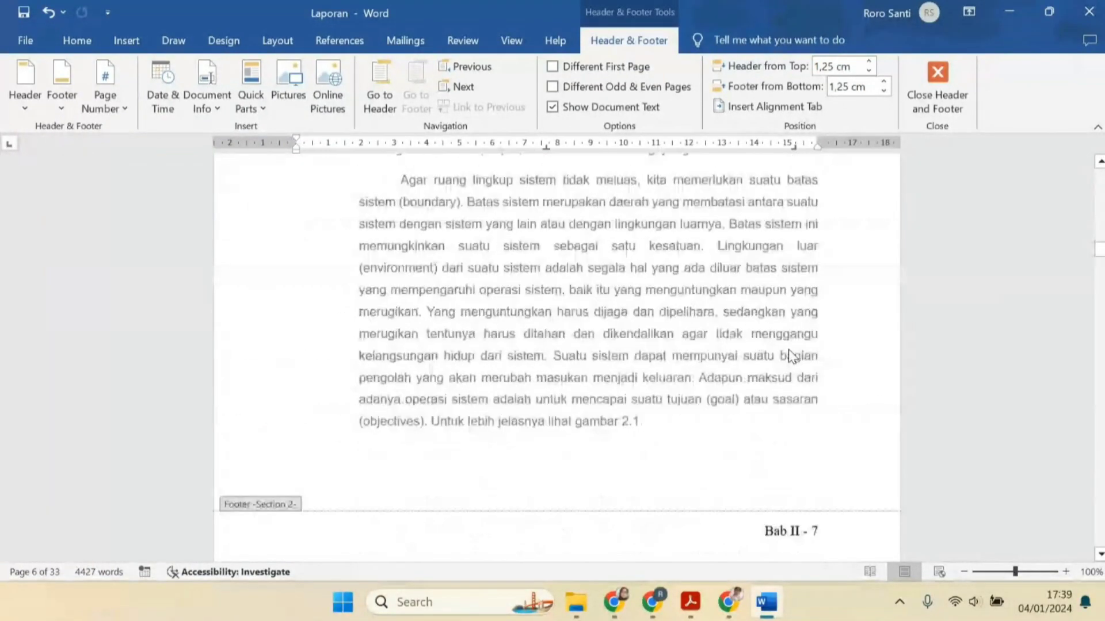
scroll(789, 350, "down", 3)
scroll(362, 424, "up", 15)
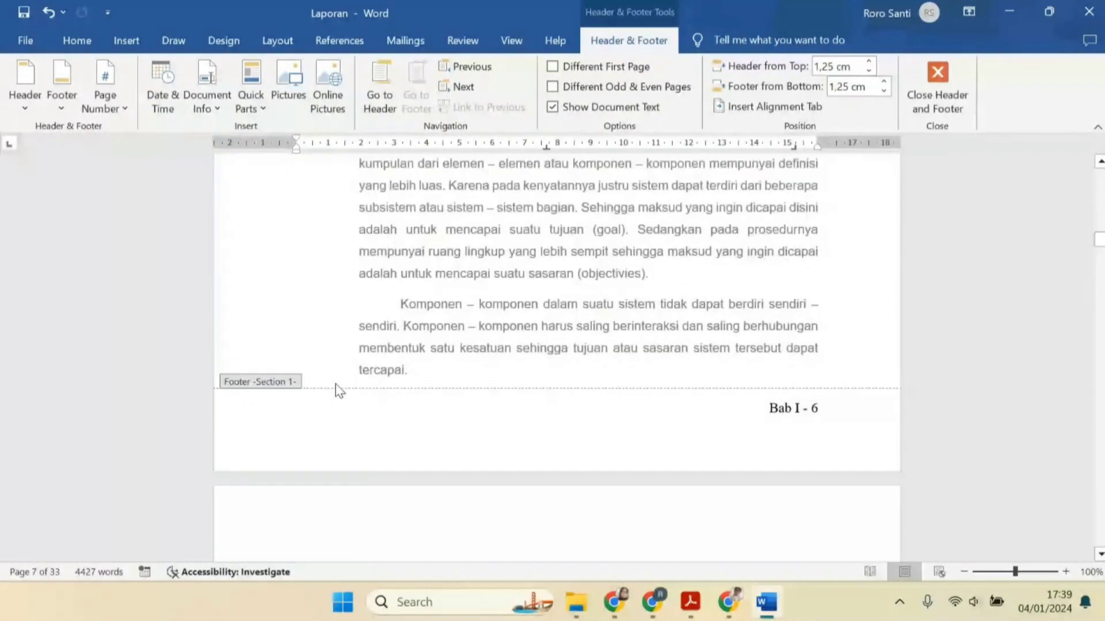
scroll(339, 391, "up", 2)
triple_click(457, 297)
scroll(406, 271, "up", 1)
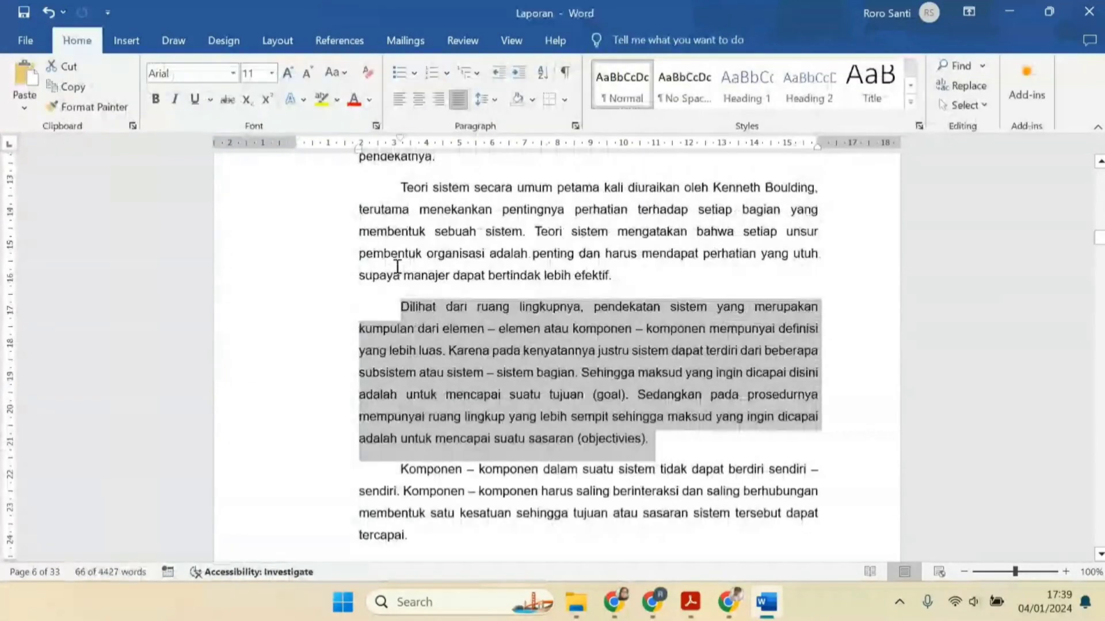
left_click(397, 264)
scroll(448, 316, "up", 10)
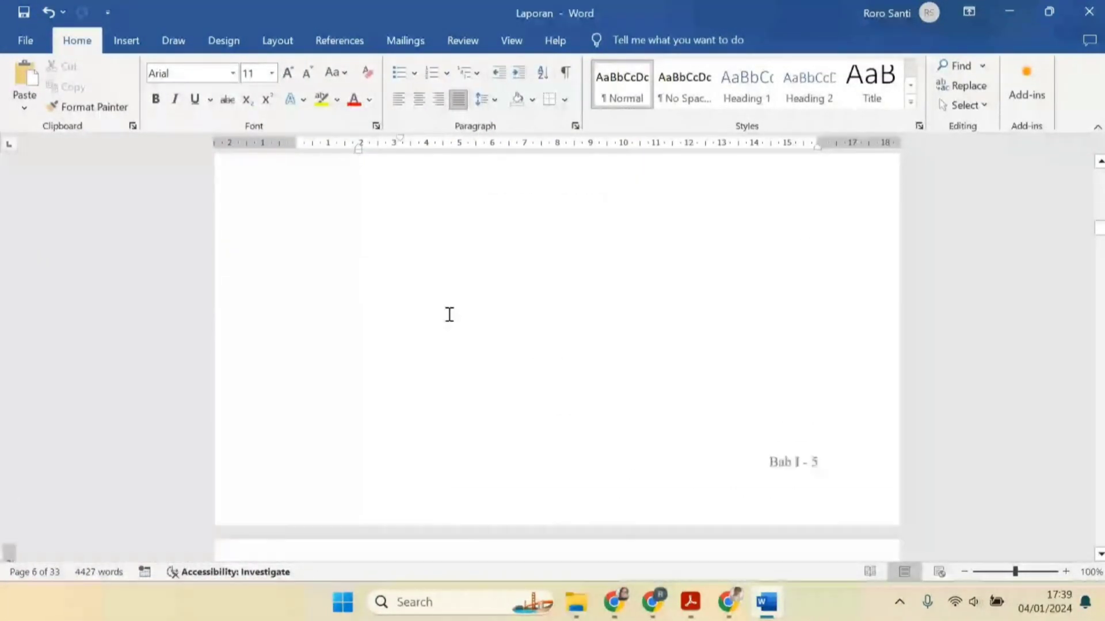
left_click(423, 324)
scroll(393, 352, "up", 5)
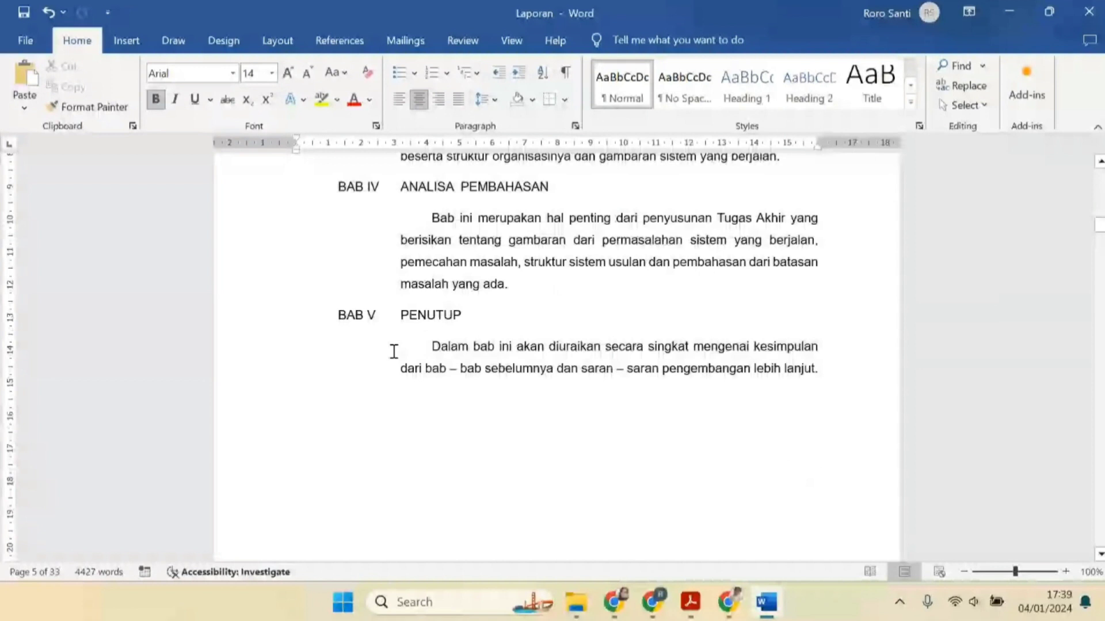
Examine the end of BAB I's last page and its section 1 footer just before the BAB II page
scroll(394, 351, "down", 3)
left_click(468, 329)
scroll(436, 395, "down", 3)
left_click(409, 259)
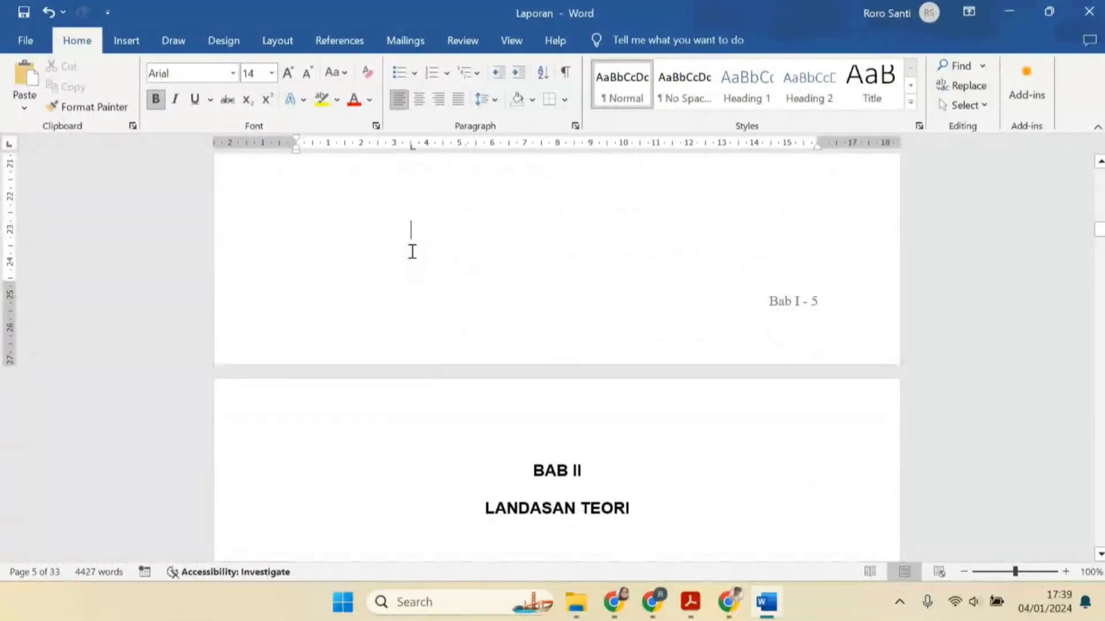
left_click(346, 272)
double_click(412, 269)
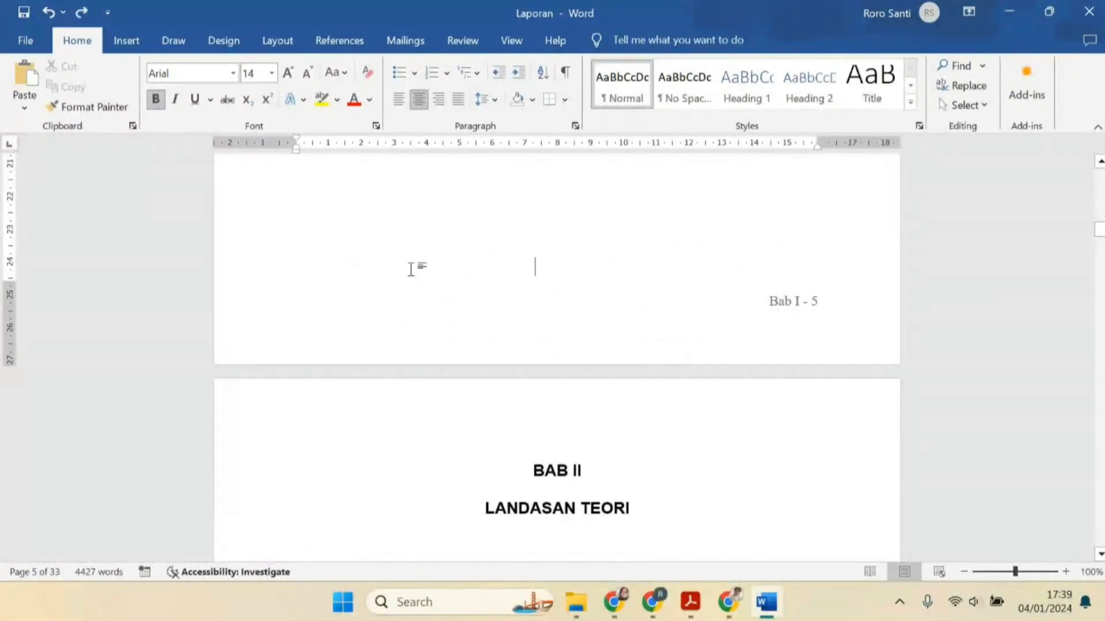
double_click(313, 257)
left_click(422, 227)
left_click_drag(422, 228, 508, 422)
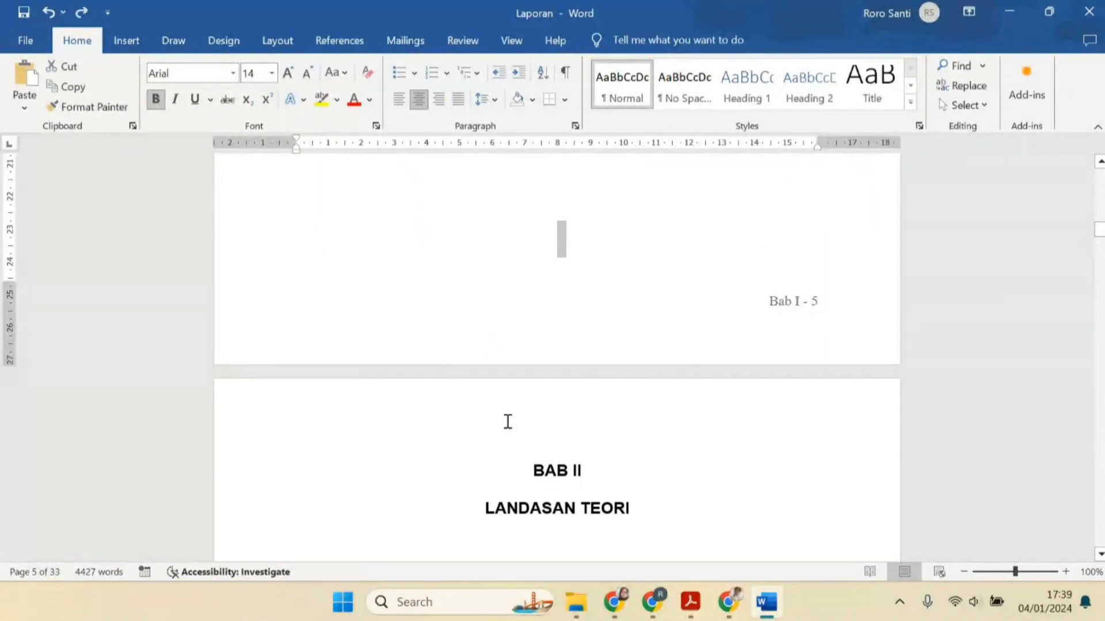
left_click(525, 357)
double_click(546, 336)
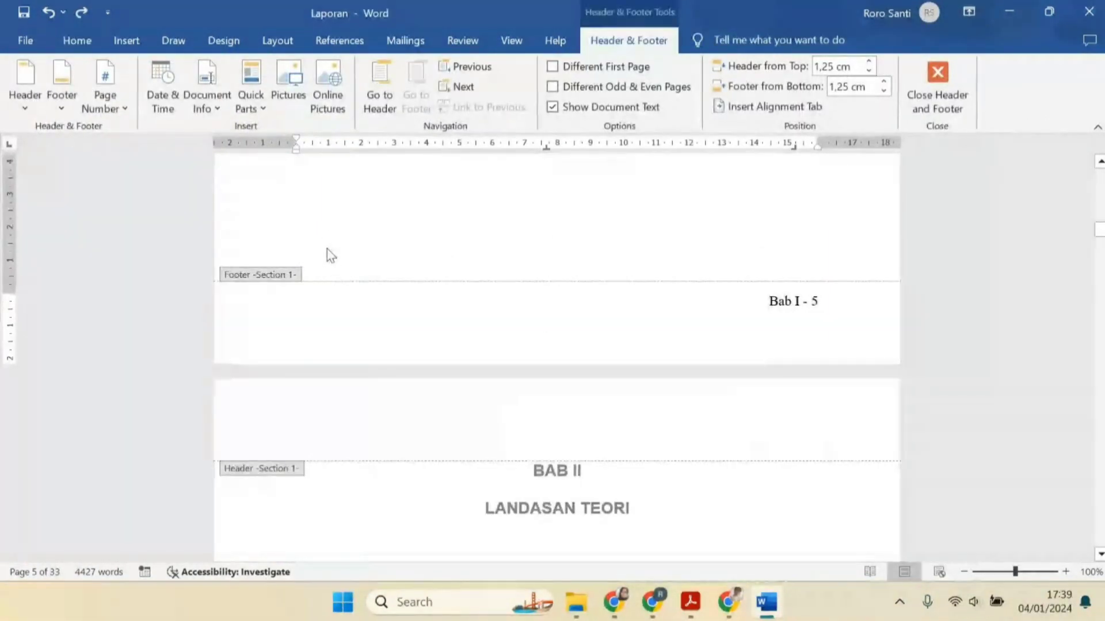
left_click(284, 40)
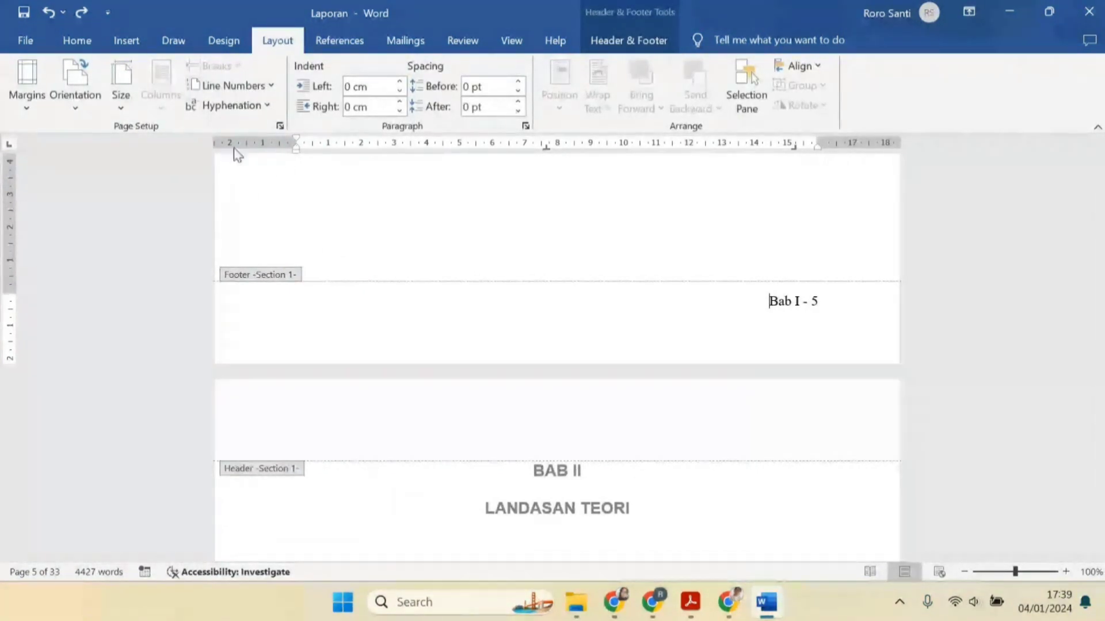
double_click(387, 253)
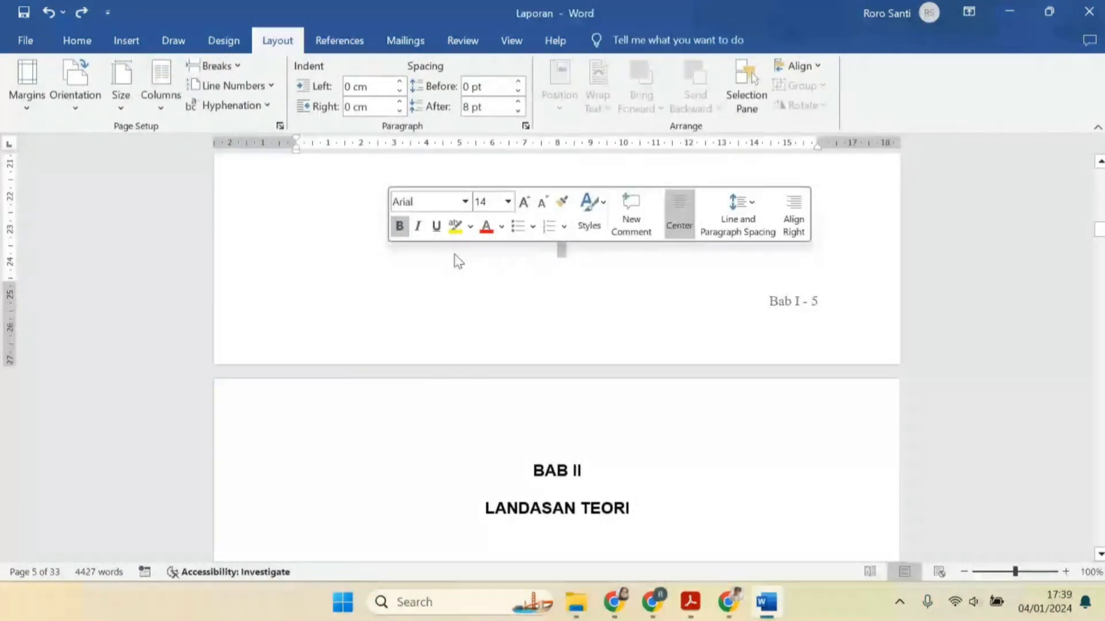
scroll(185, 234, "up", 5)
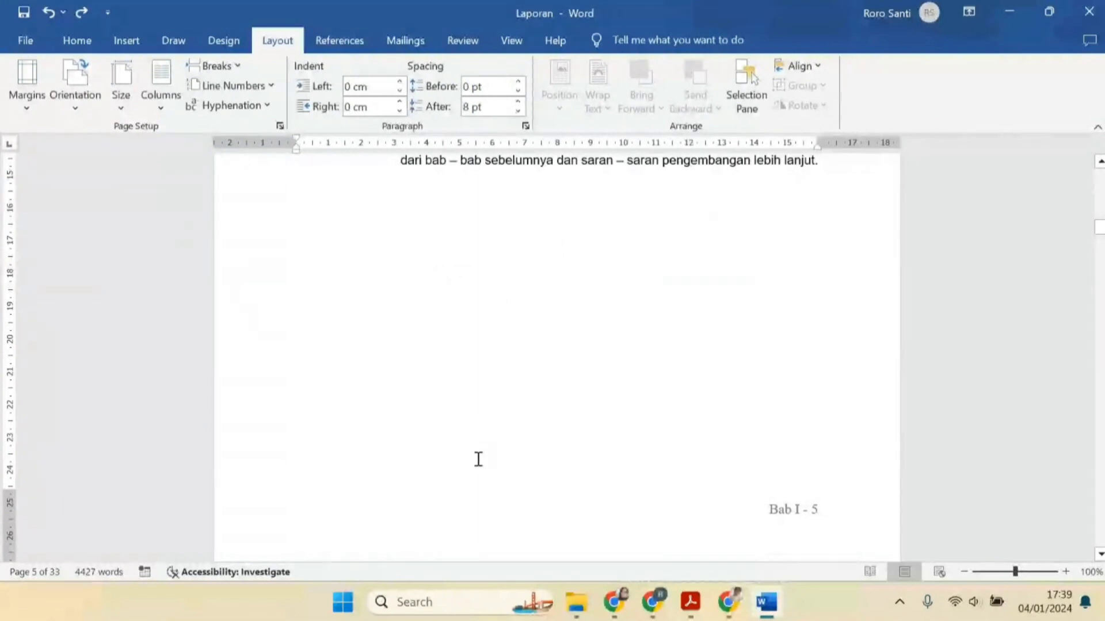
left_click(242, 452)
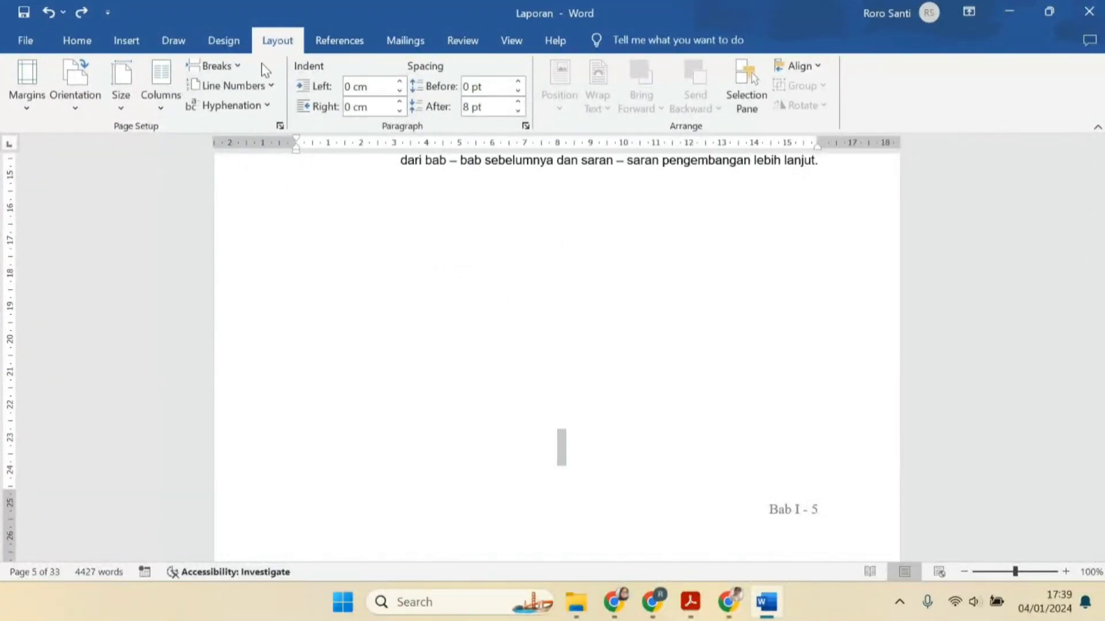
left_click(242, 68)
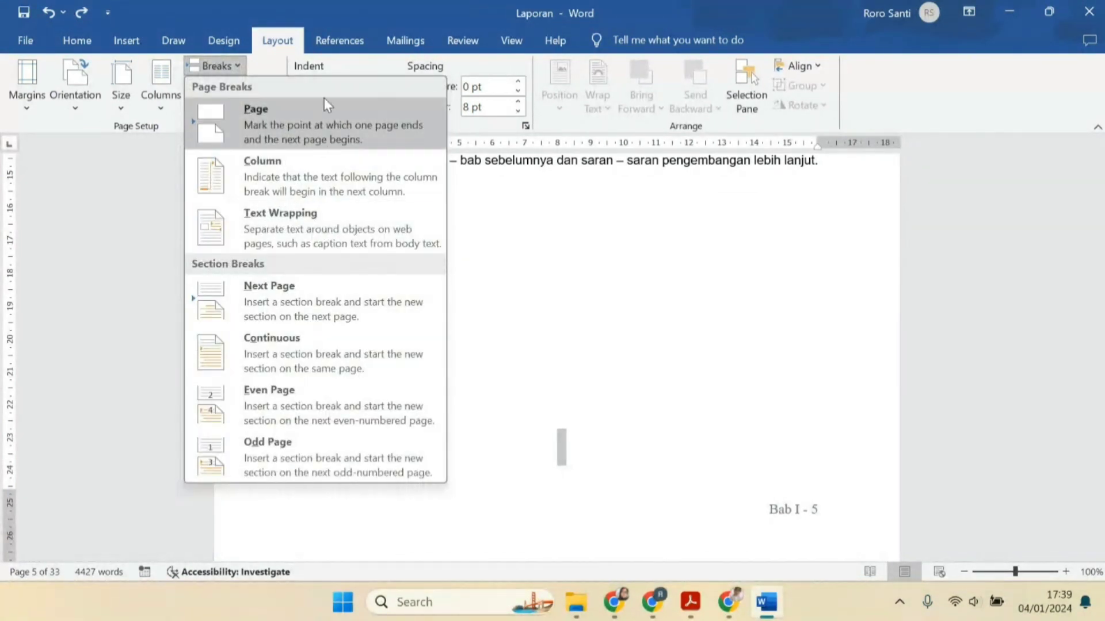
left_click(559, 383)
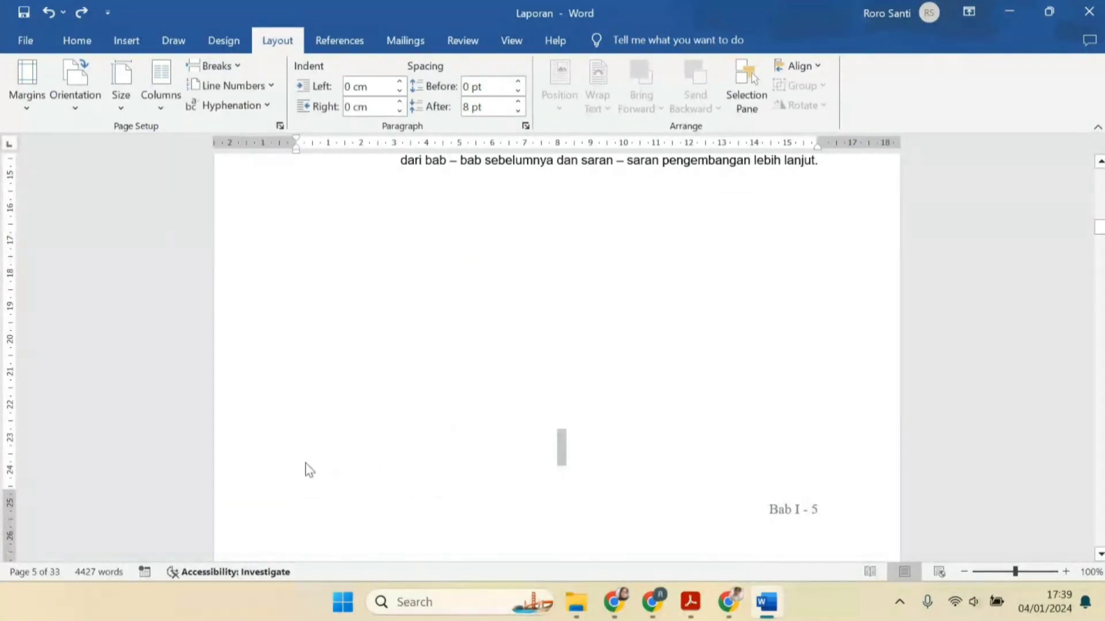
key("Delete")
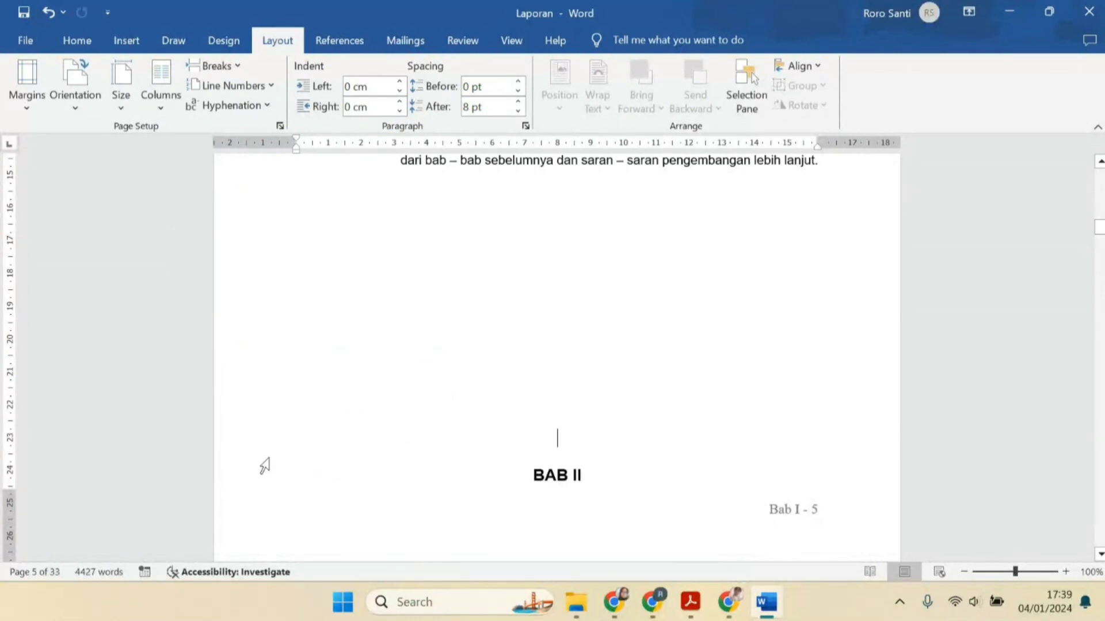
key("ctrl+z")
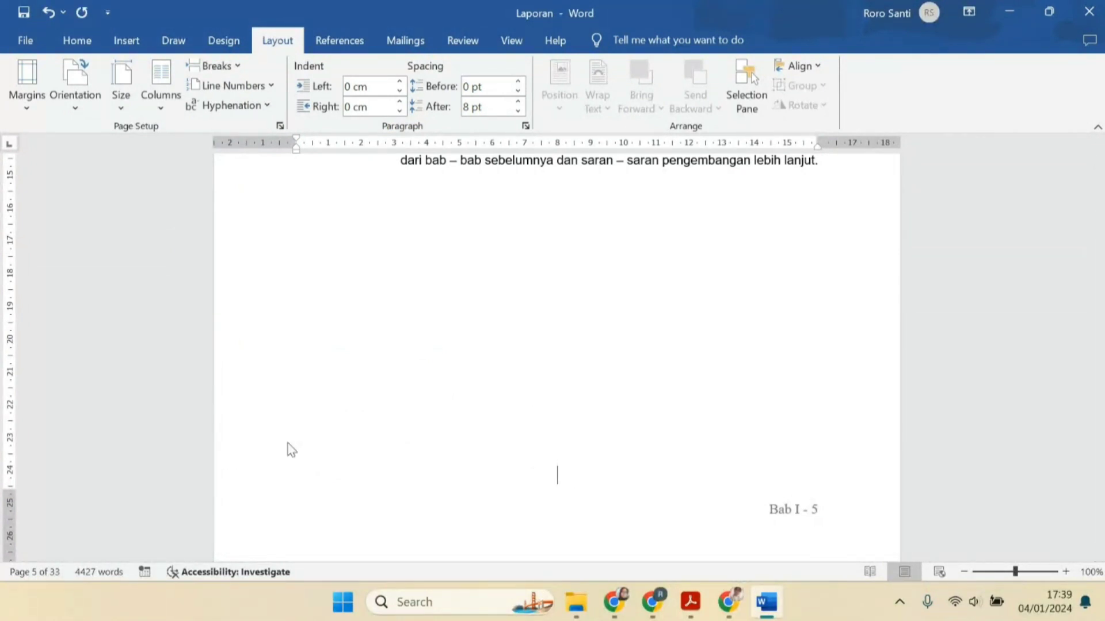
Insert a Next Page section break at the end of BAB I's last page, before BAB II
scroll(287, 444, "down", 4)
double_click(610, 367)
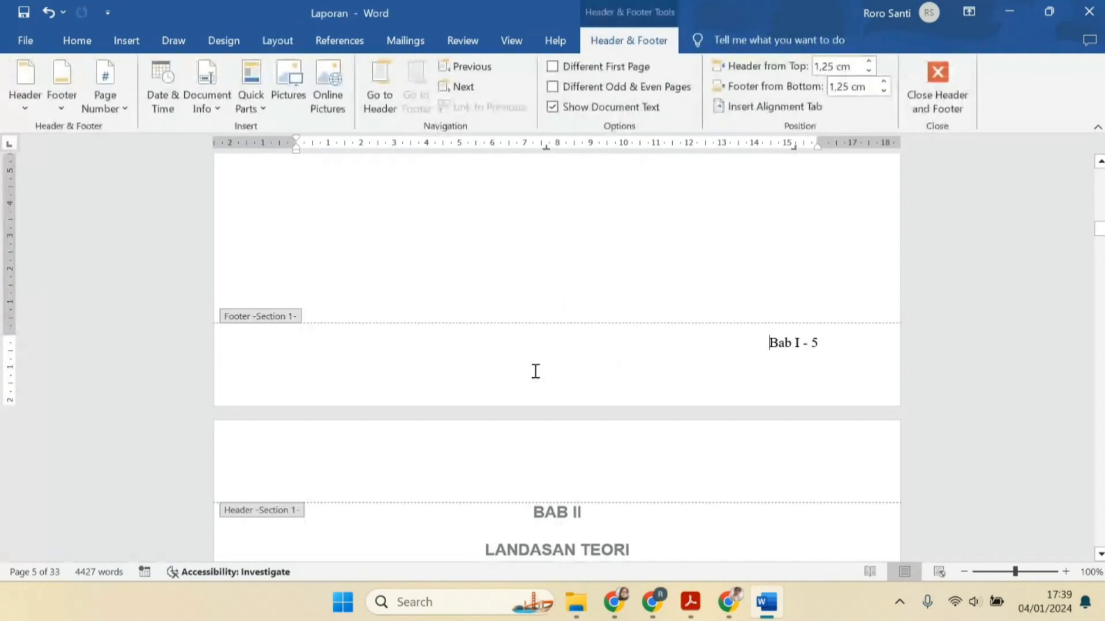
double_click(553, 302)
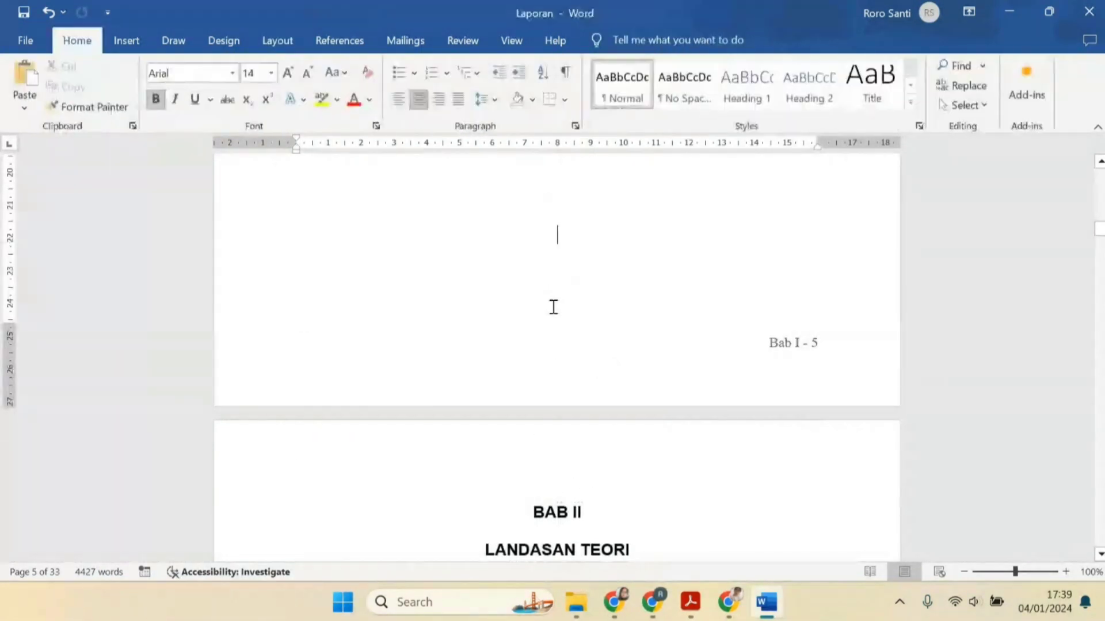
left_click(582, 315)
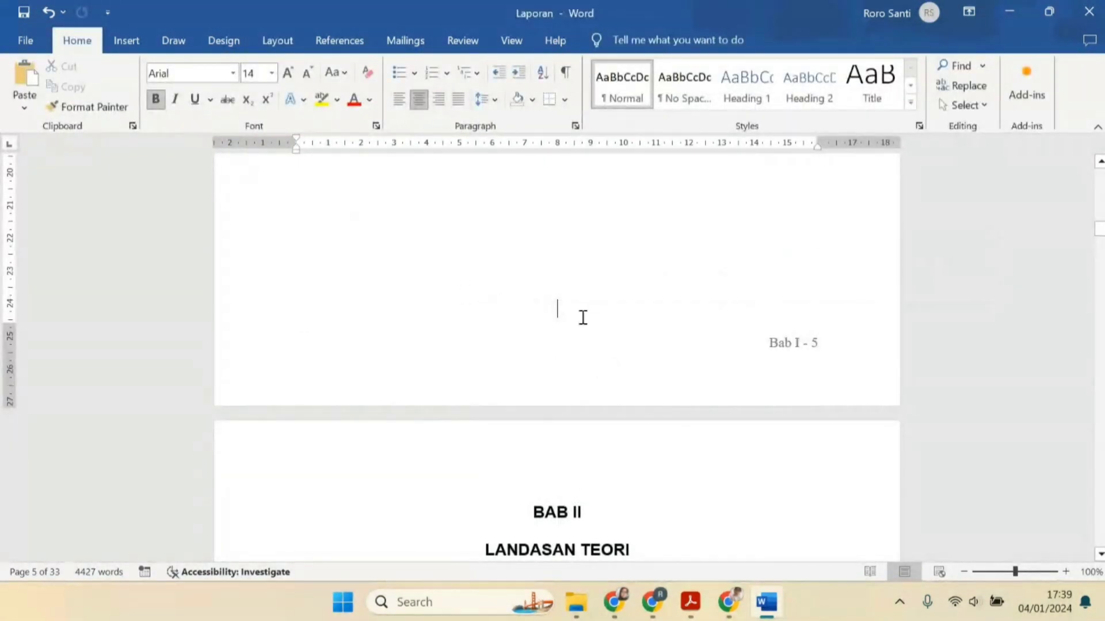
left_click(278, 40)
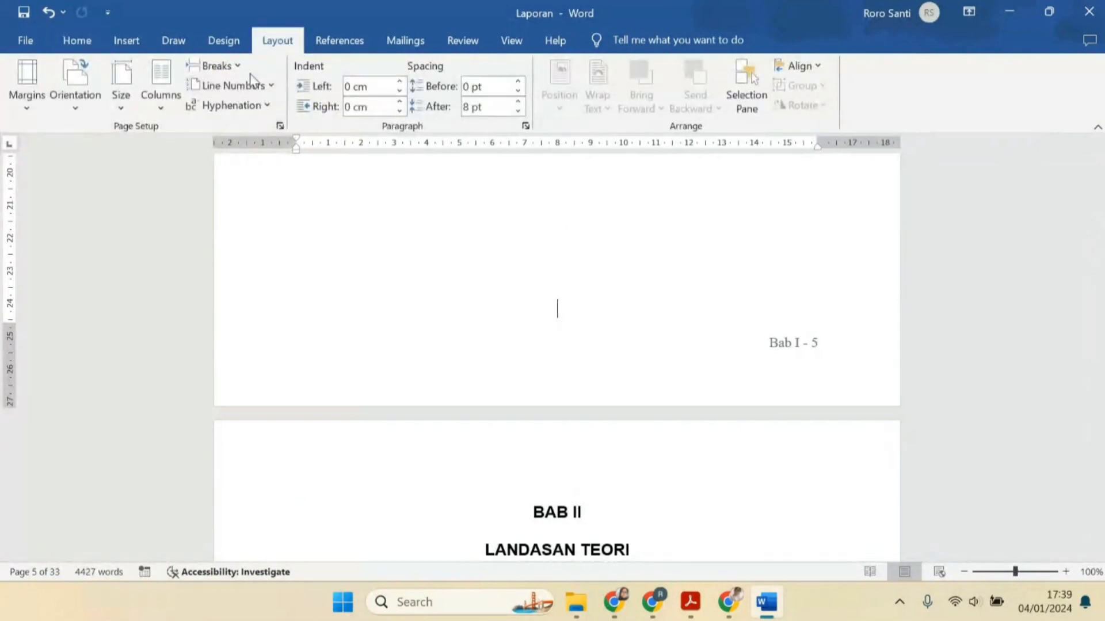
left_click(217, 66)
left_click(266, 286)
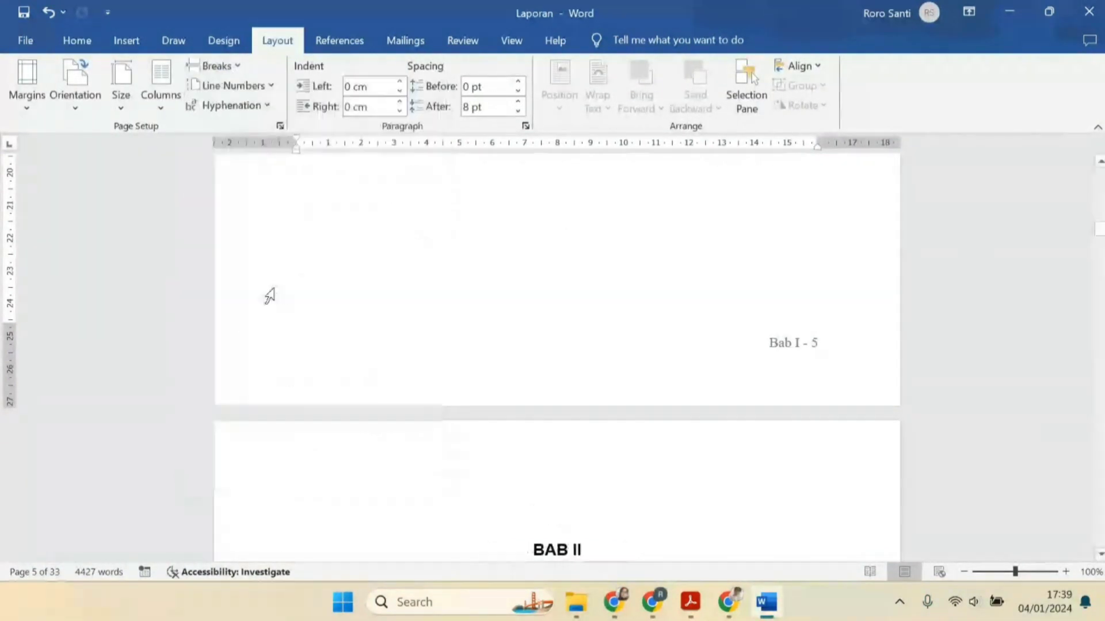
Open the header of the BAB II section and unlink it from the previous section
double_click(607, 496)
scroll(583, 386, "down", 15)
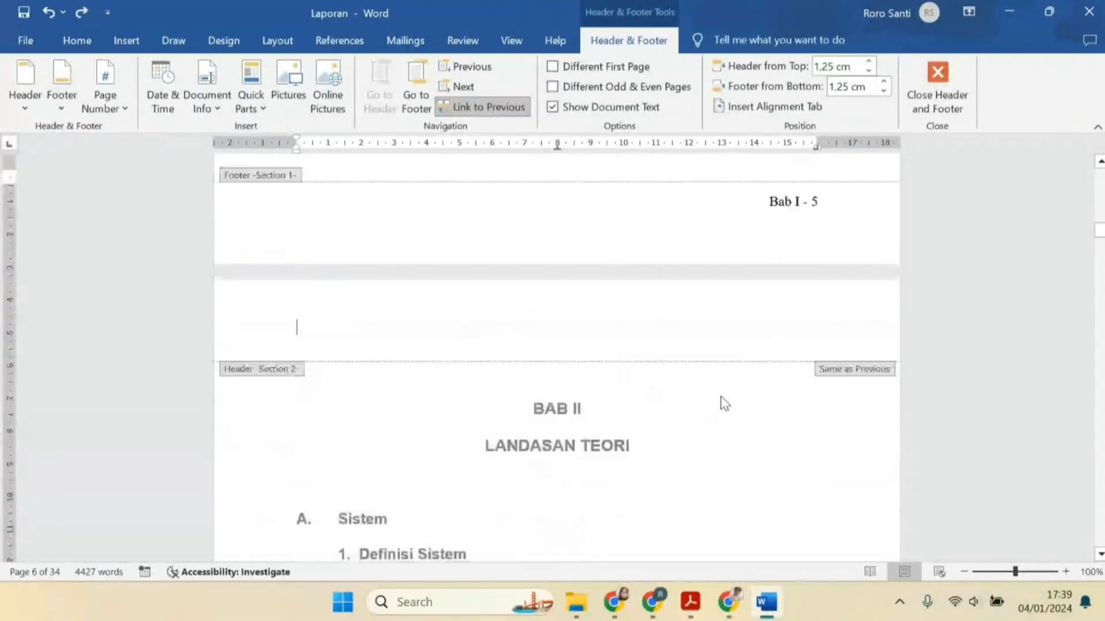
scroll(756, 394, "up", 5)
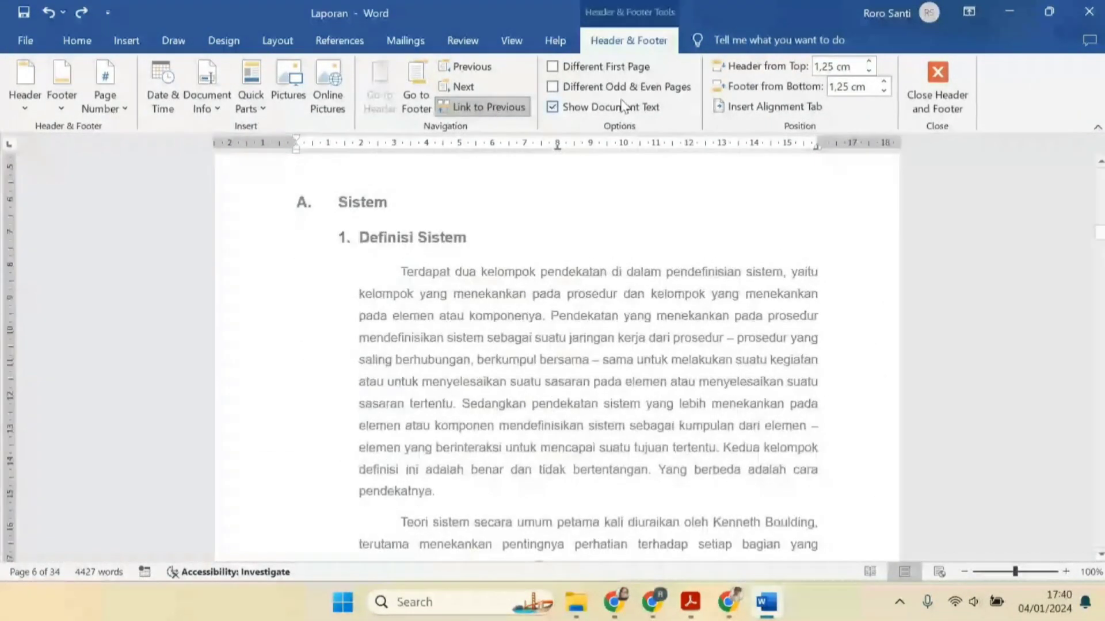
scroll(650, 267, "up", 4)
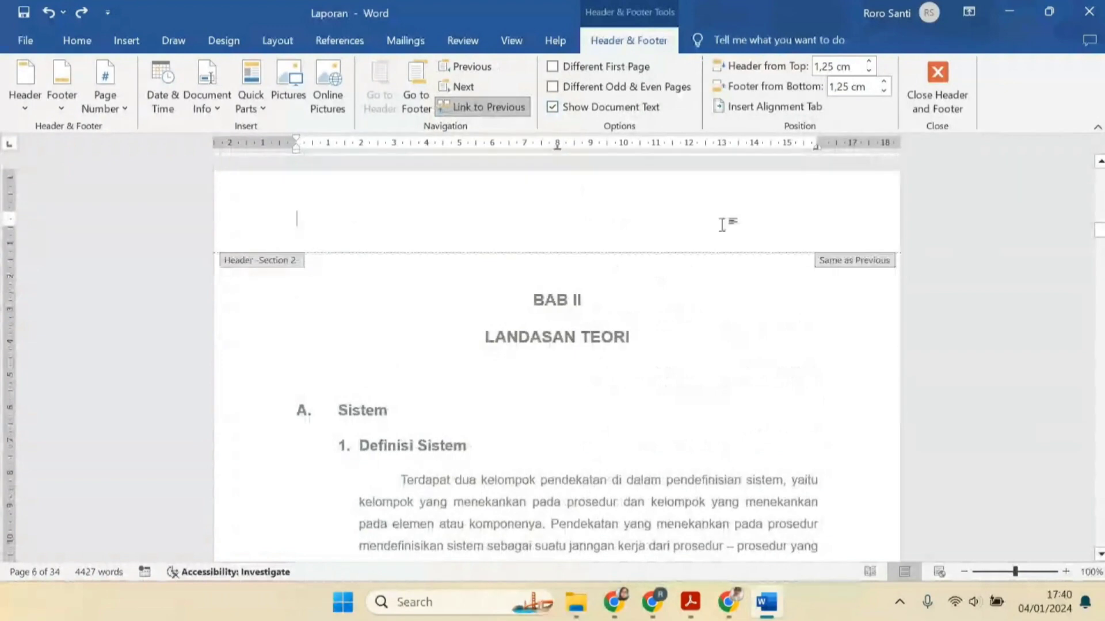
left_click(487, 107)
Change the chapter label in the BAB II page footer to "Bab II" and close footer editing
scroll(692, 313, "down", 4)
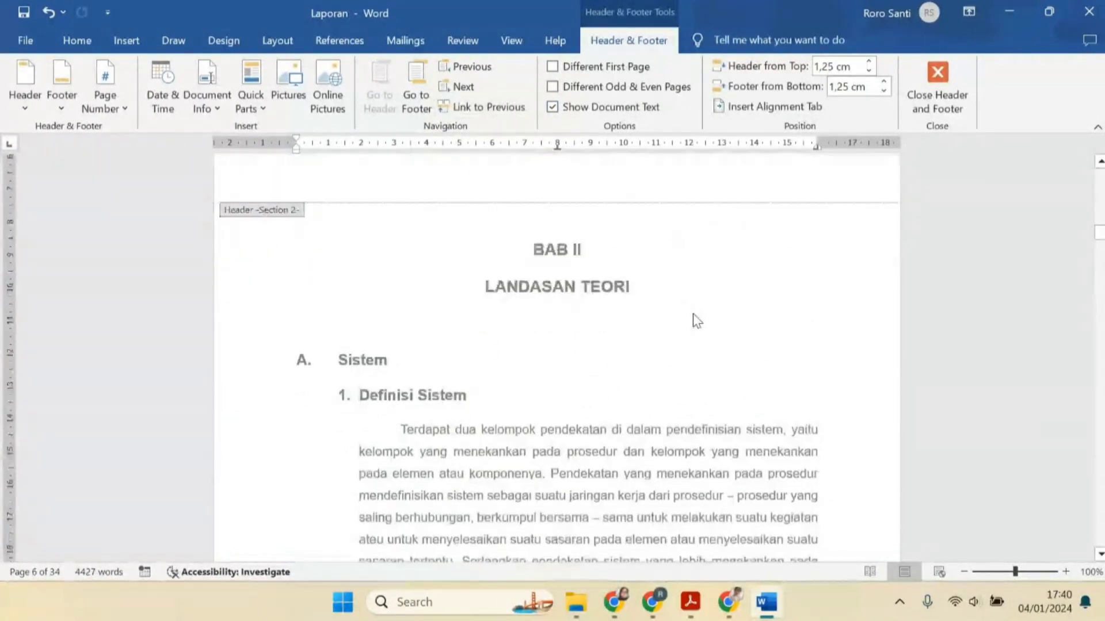
scroll(741, 368, "down", 6)
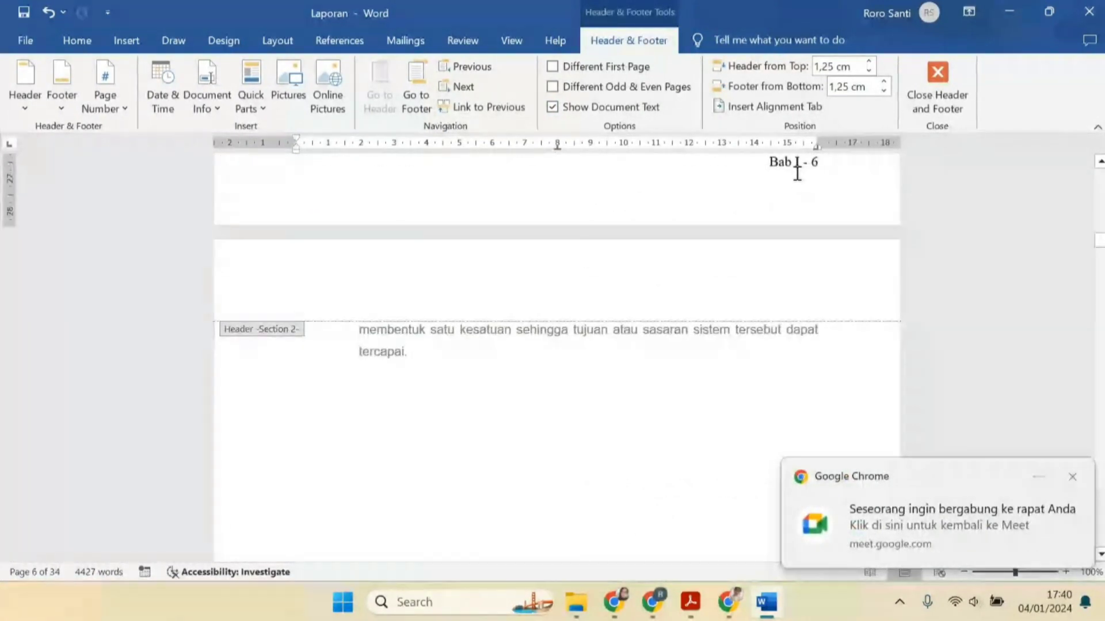
left_click(799, 166)
type("I")
scroll(808, 191, "up", 3)
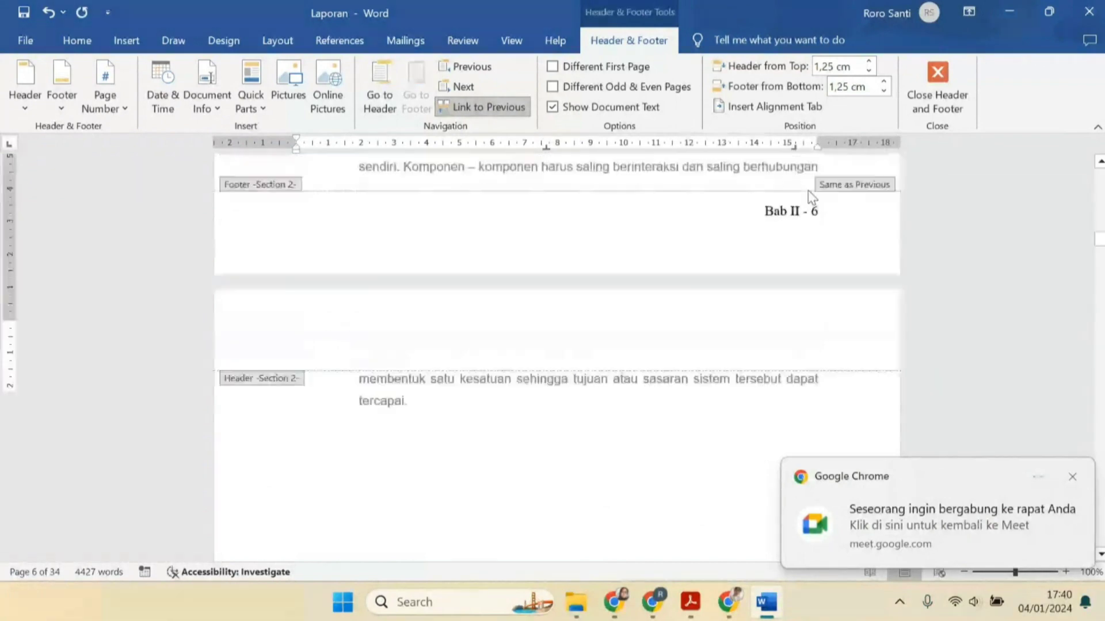
double_click(676, 218)
Restore the section 1 footer label to "Bab I" and leave footer editing
scroll(694, 336, "up", 12)
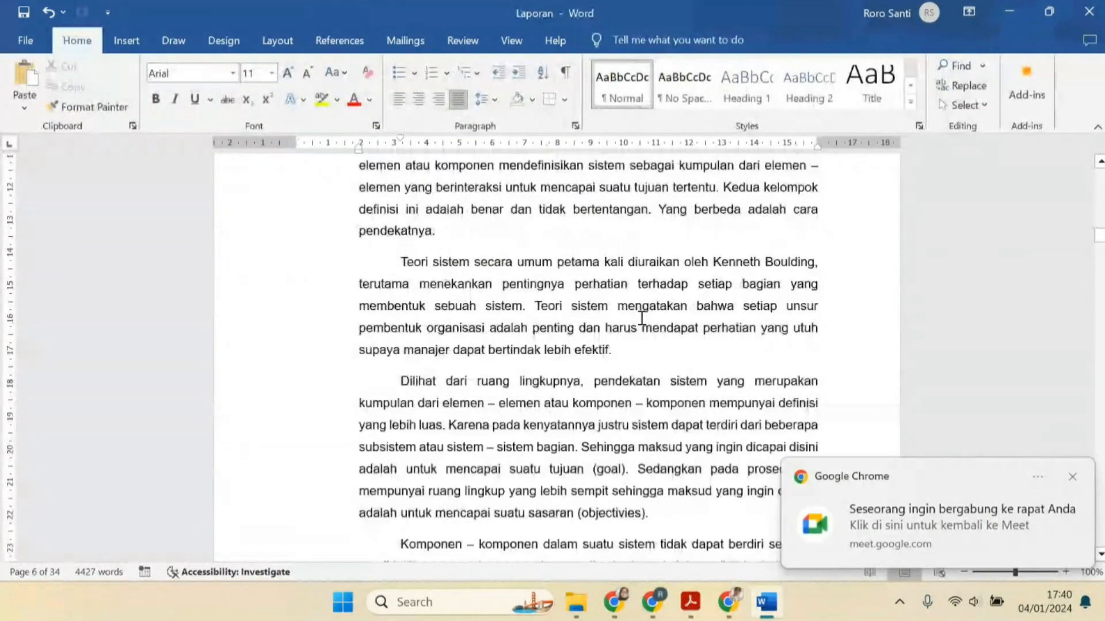
scroll(696, 335, "up", 9)
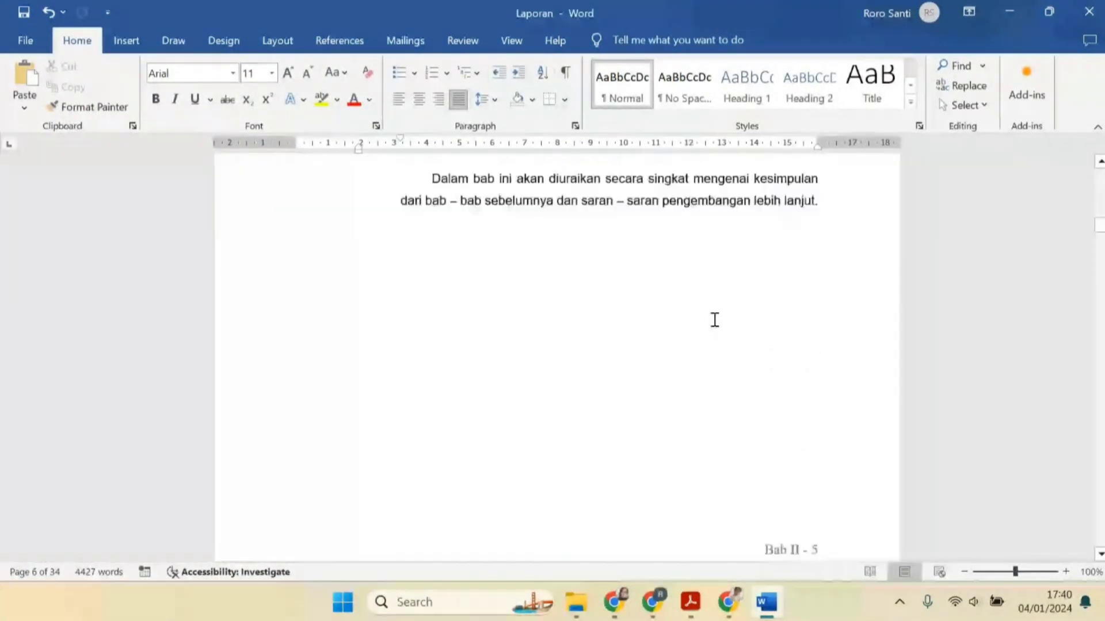
scroll(748, 345, "down", 5)
scroll(782, 397, "down", 2)
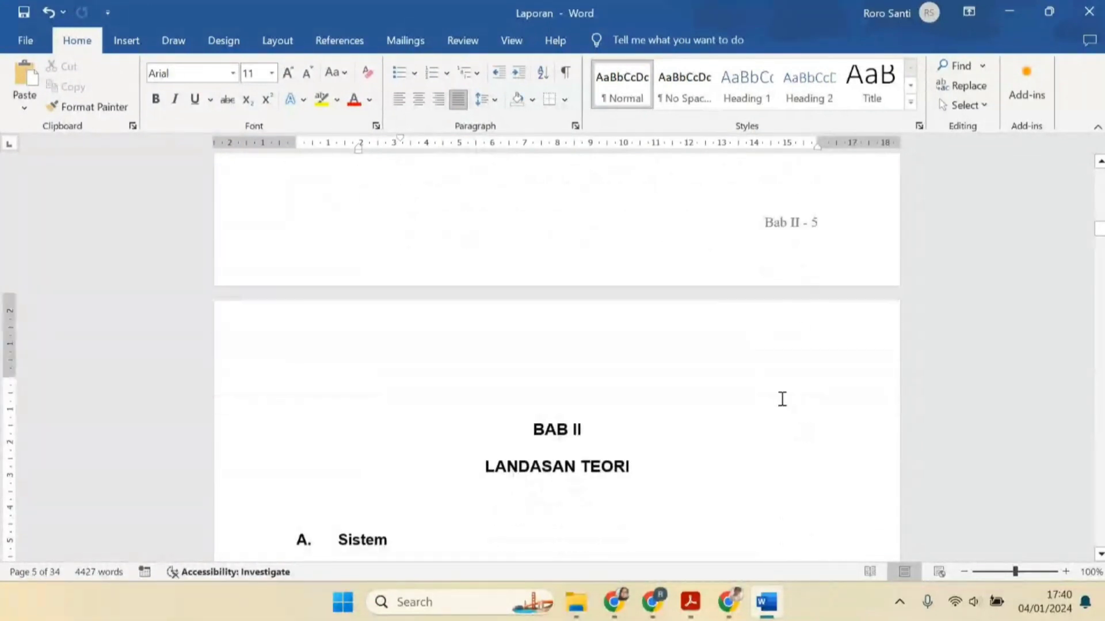
double_click(784, 342)
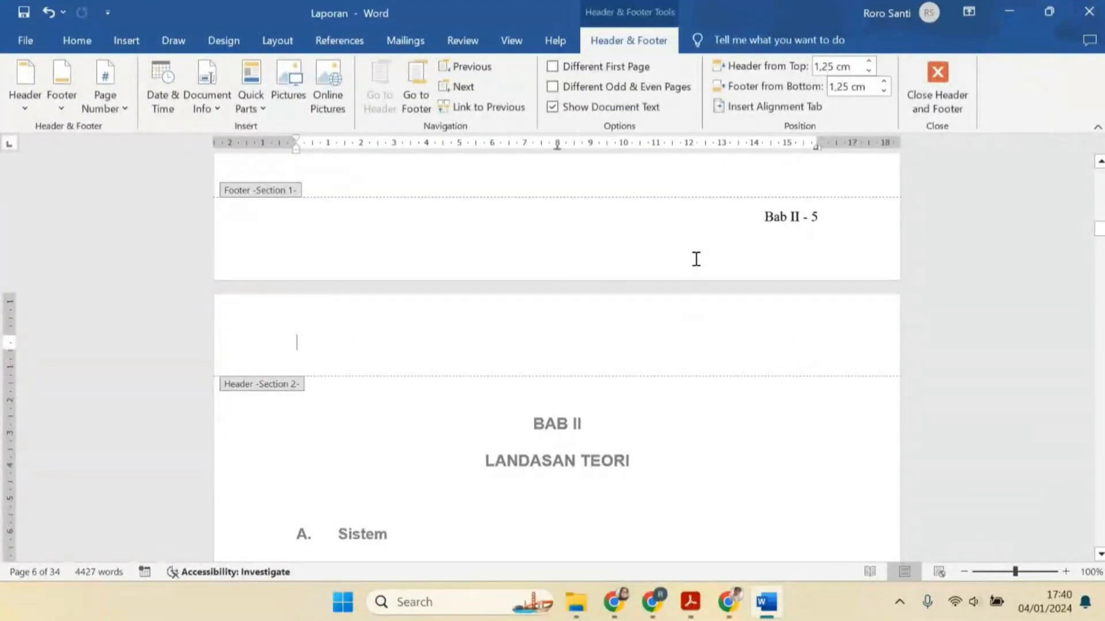
scroll(805, 343, "down", 10)
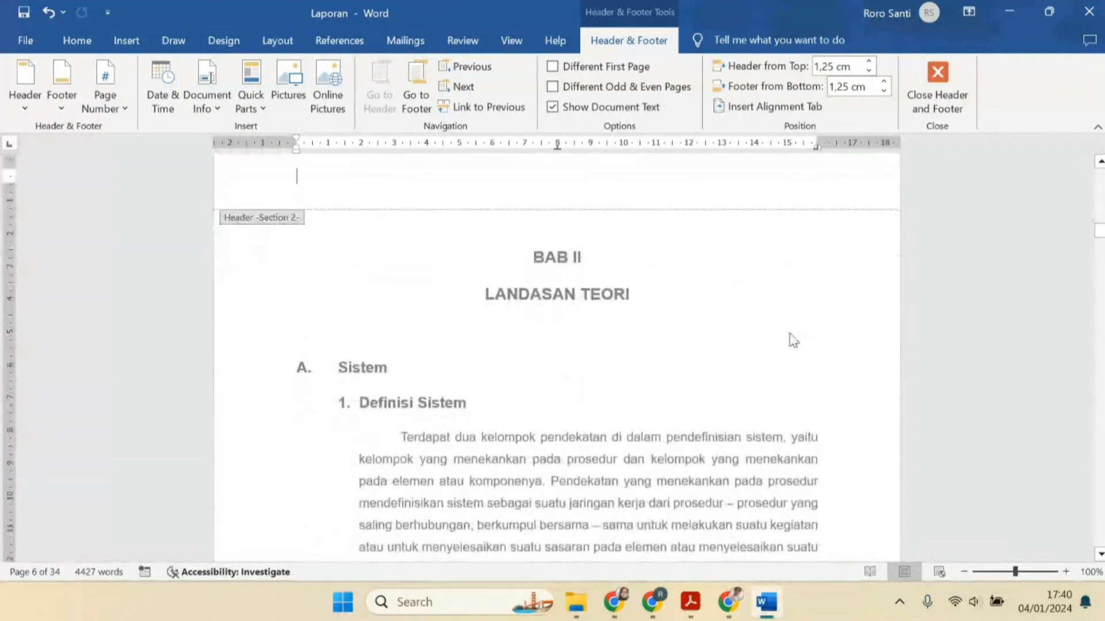
scroll(798, 411, "down", 1)
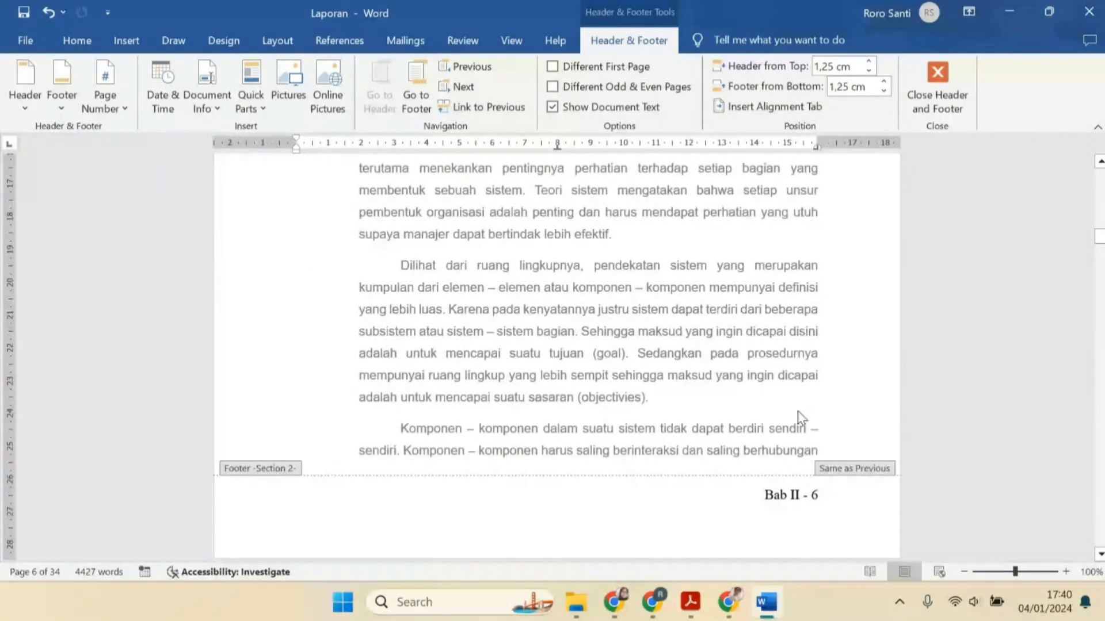
scroll(797, 411, "up", 8)
left_click(798, 344)
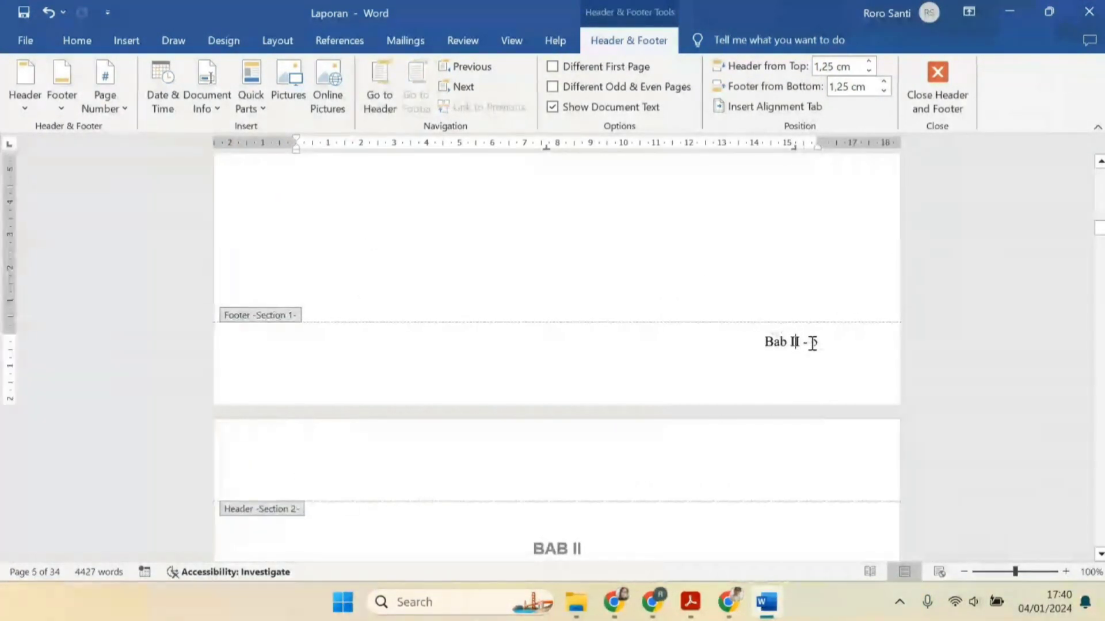
key("BackSpace")
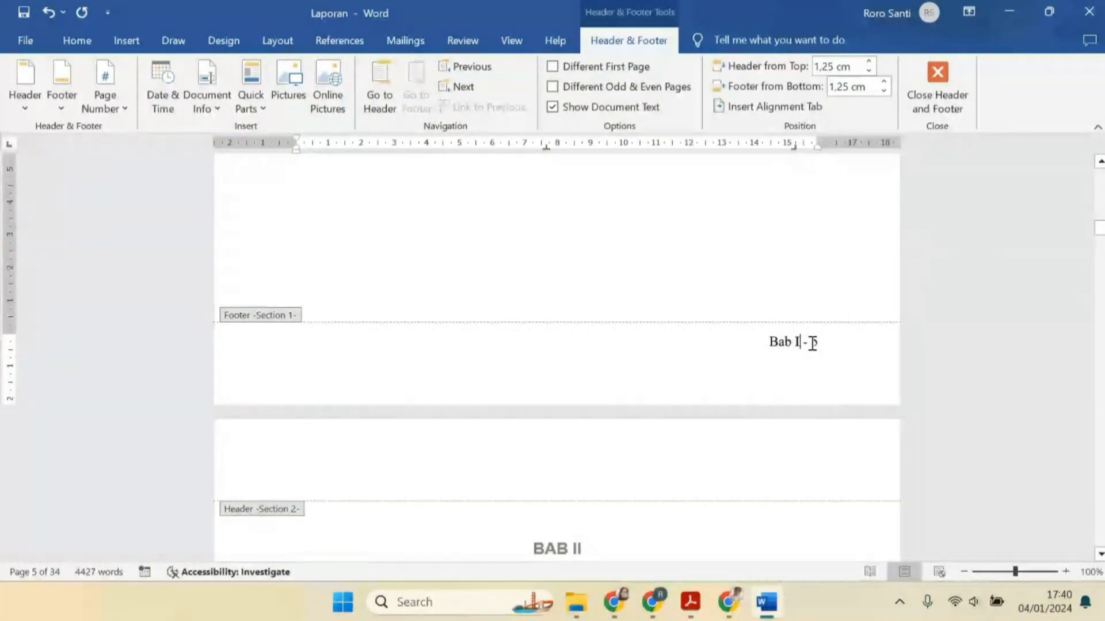
type("I")
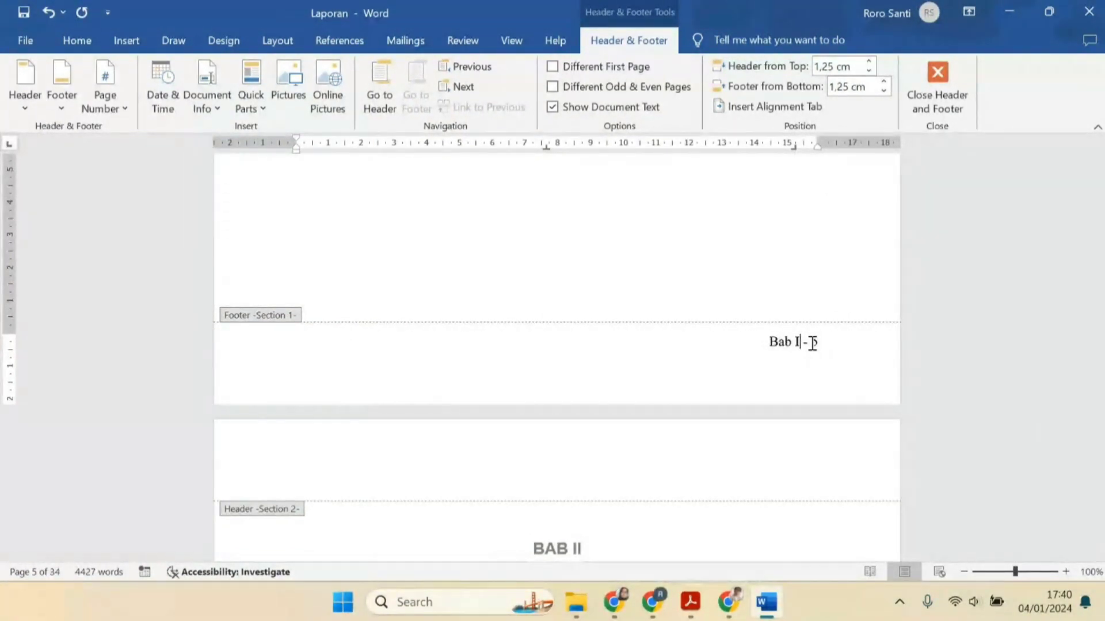
double_click(807, 283)
Unlink the BAB II section's footer from the previous section and change its chapter label to "Bab II"
scroll(792, 397, "down", 10)
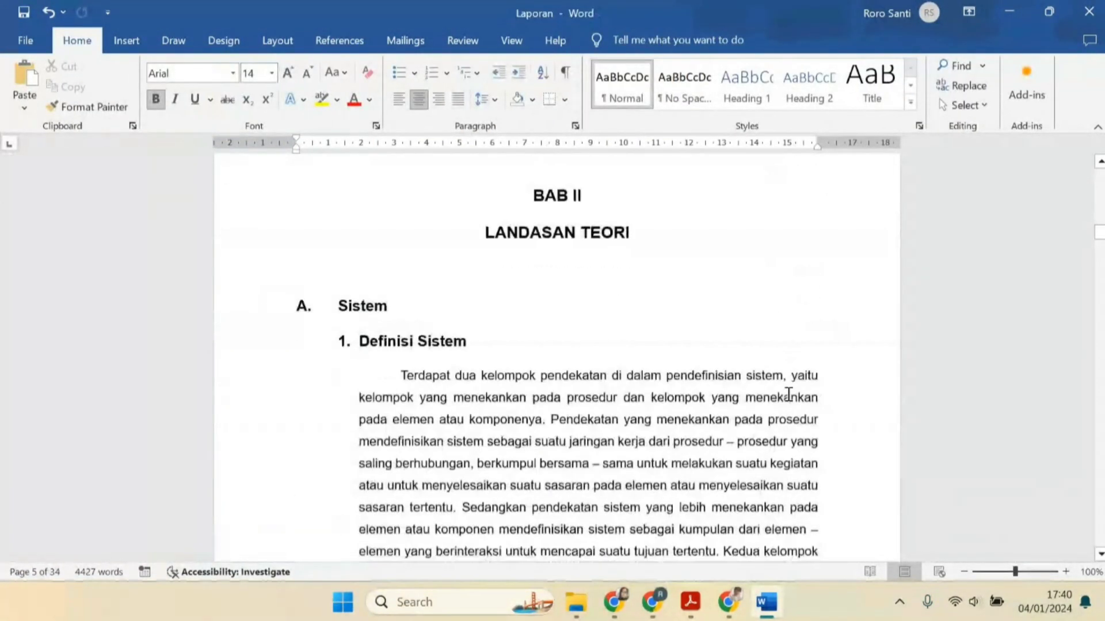
left_click(801, 423)
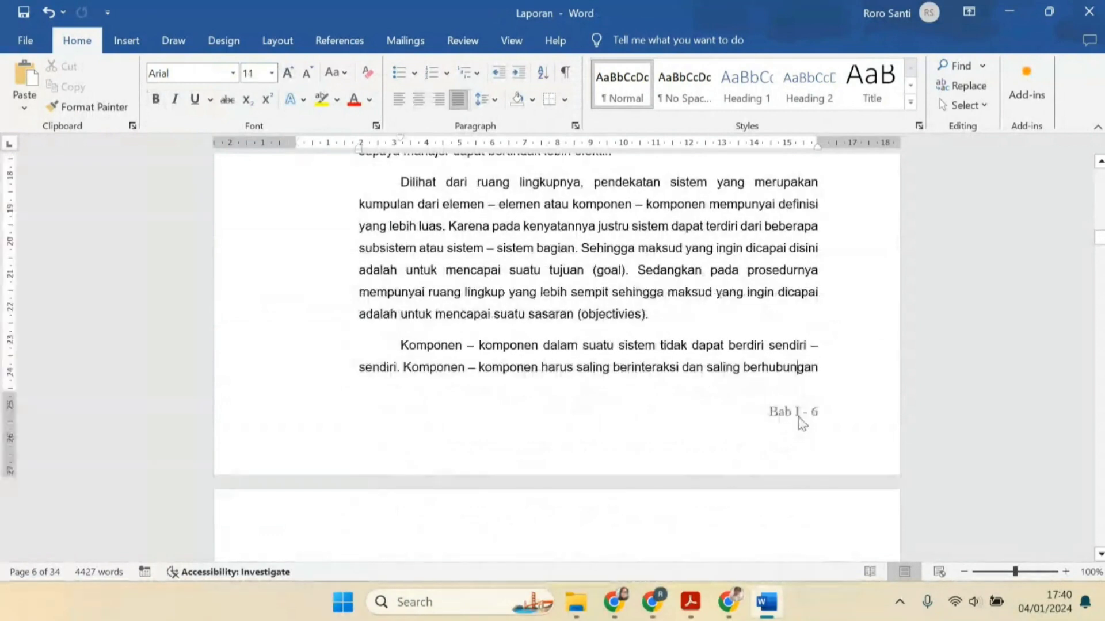
double_click(800, 417)
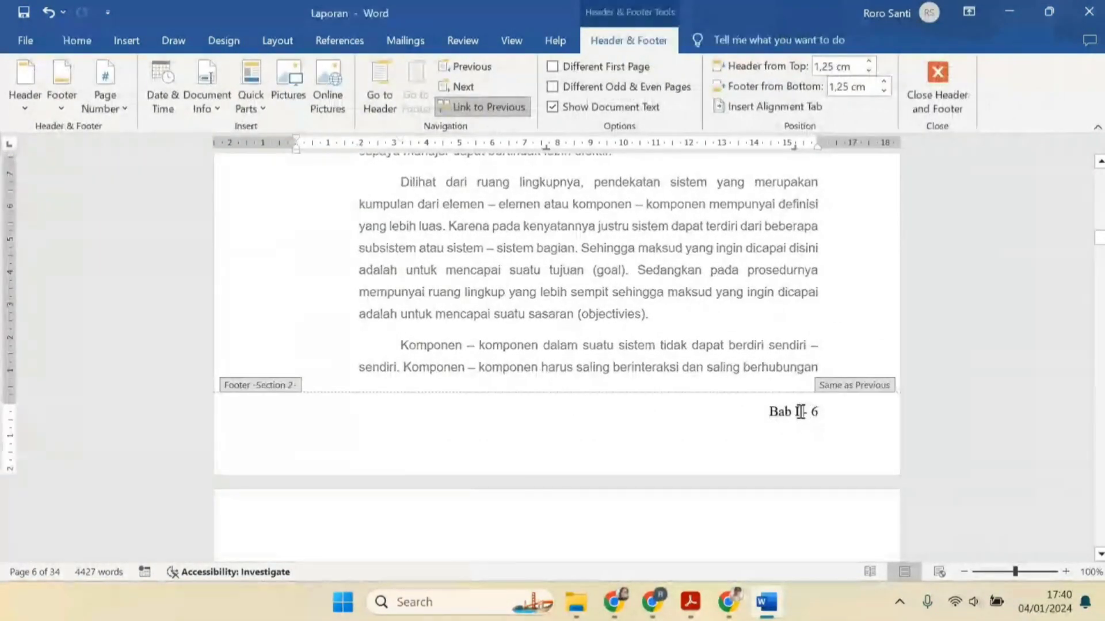
left_click(510, 106)
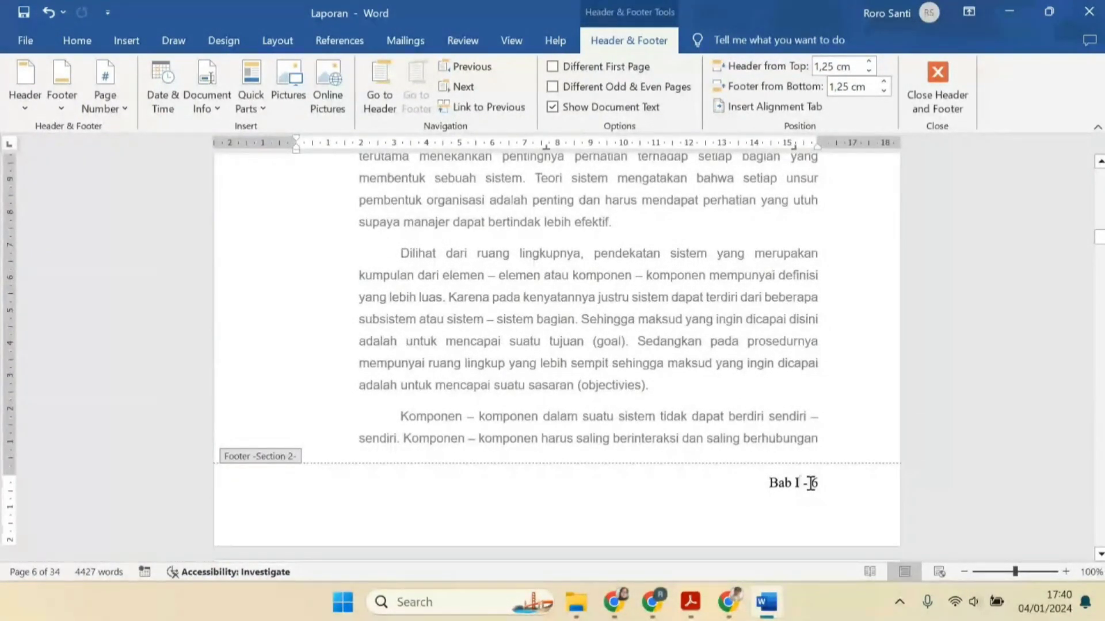
type("I")
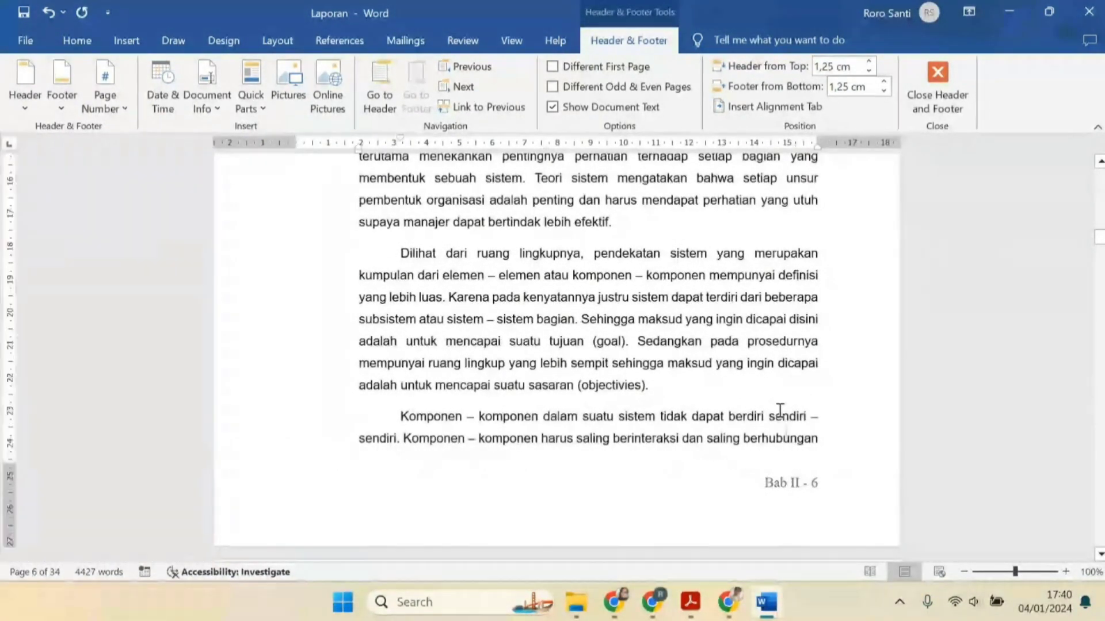
double_click(780, 416)
Review the page footers around the boundary between the BAB I and BAB II sections
scroll(781, 403, "up", 8)
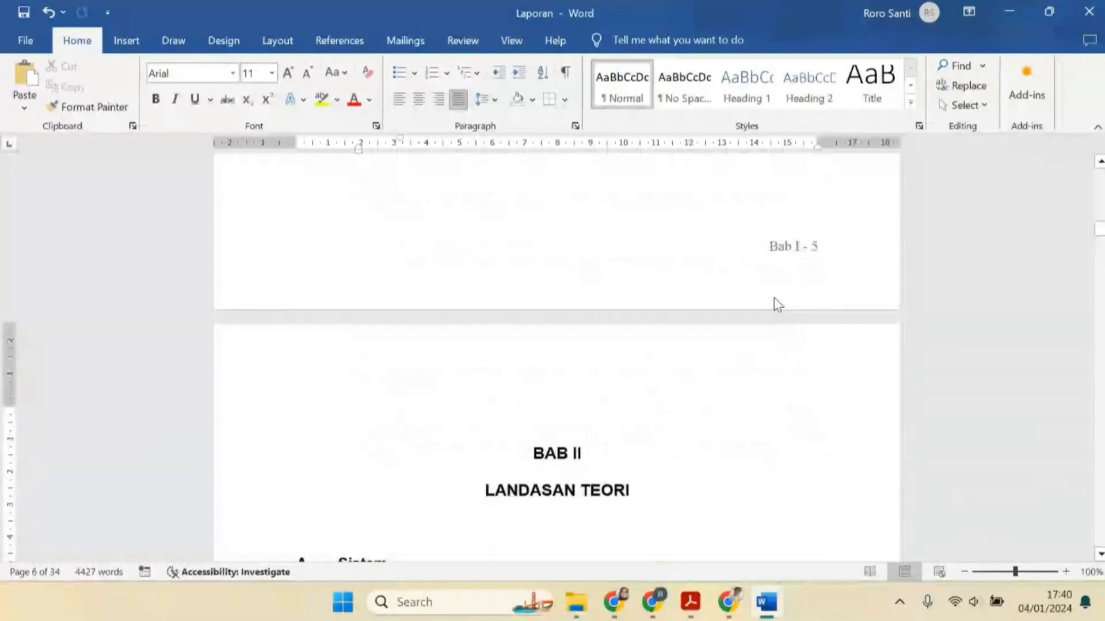
scroll(777, 299, "down", 12)
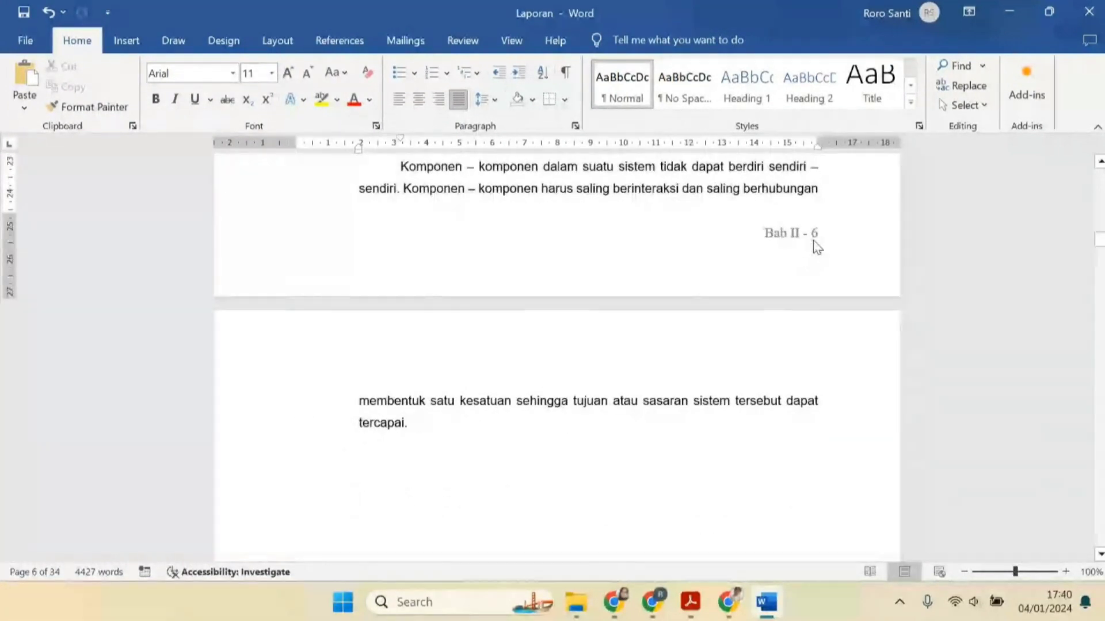
double_click(813, 240)
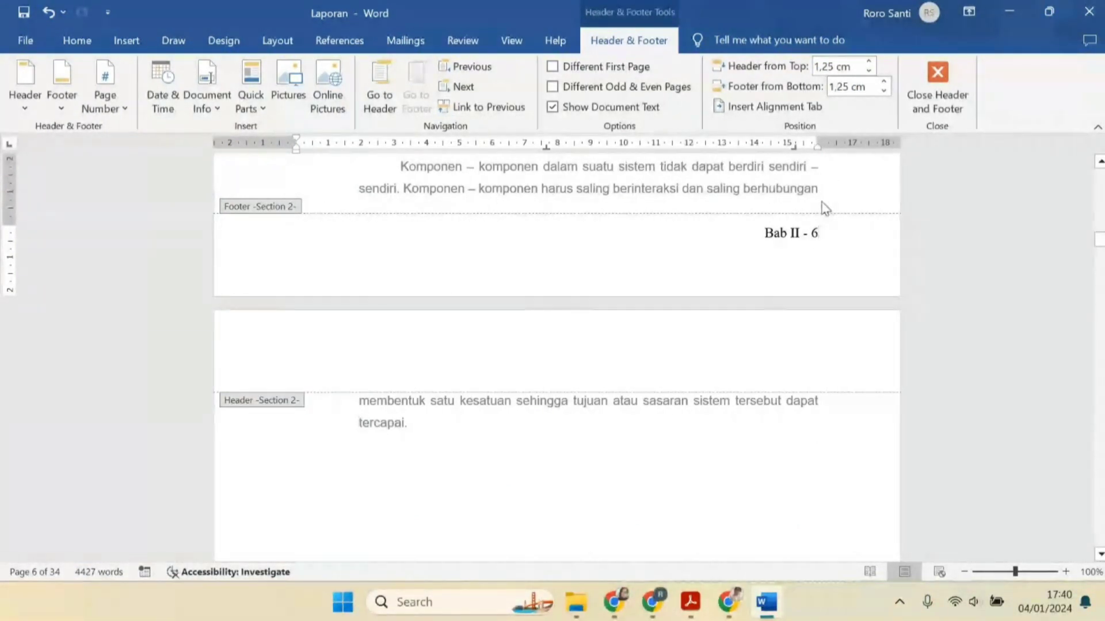
scroll(792, 268, "down", 10)
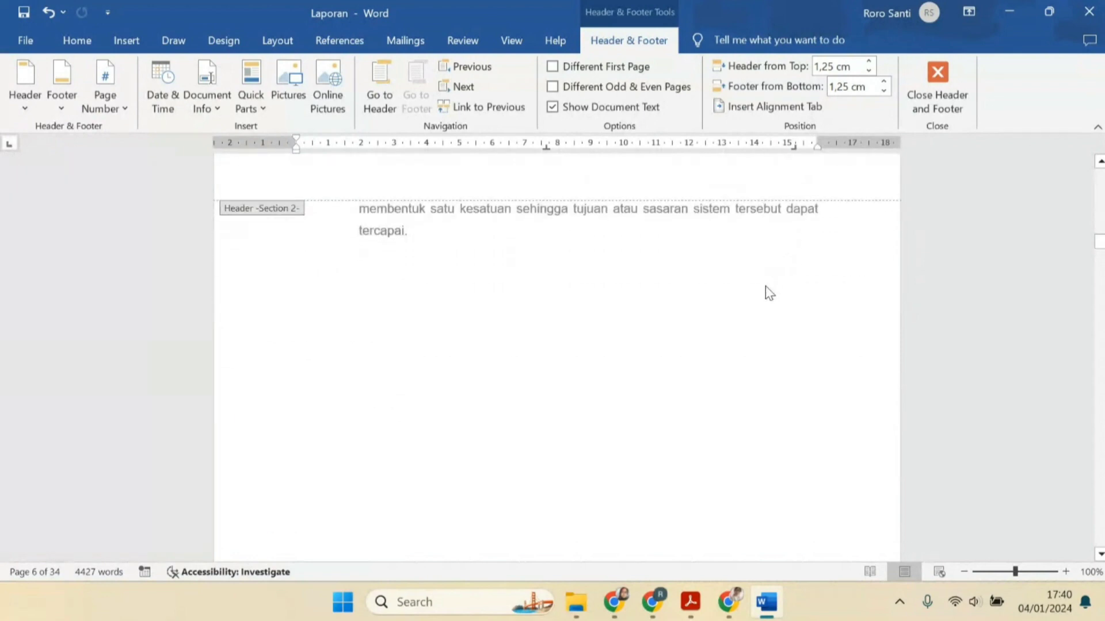
double_click(732, 370)
scroll(792, 346, "up", 6)
scroll(787, 328, "up", 3)
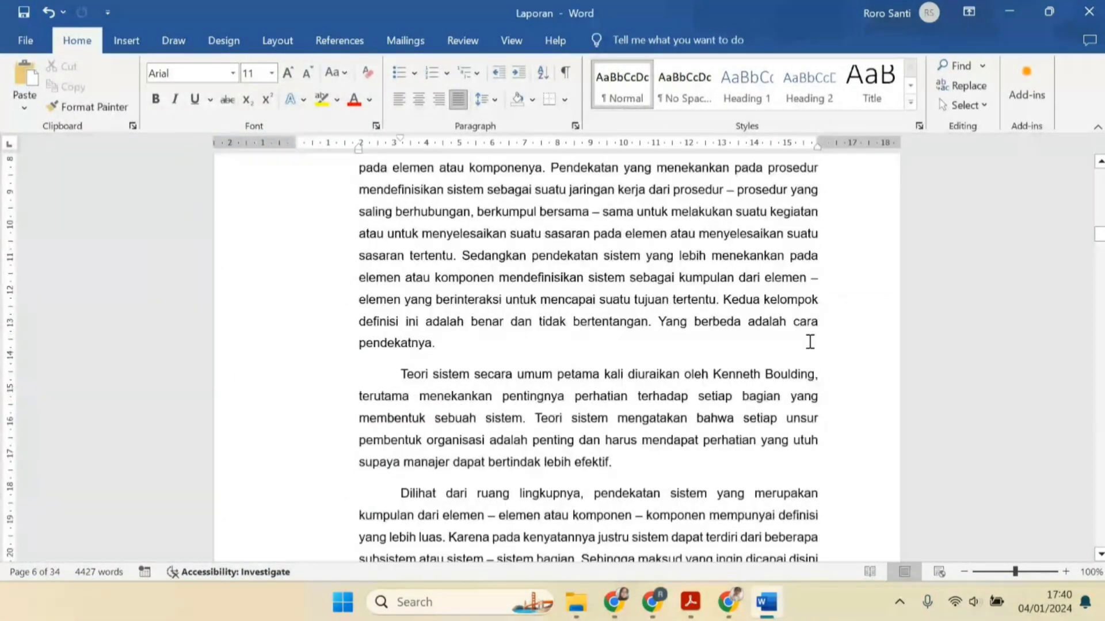
scroll(810, 342, "up", 3)
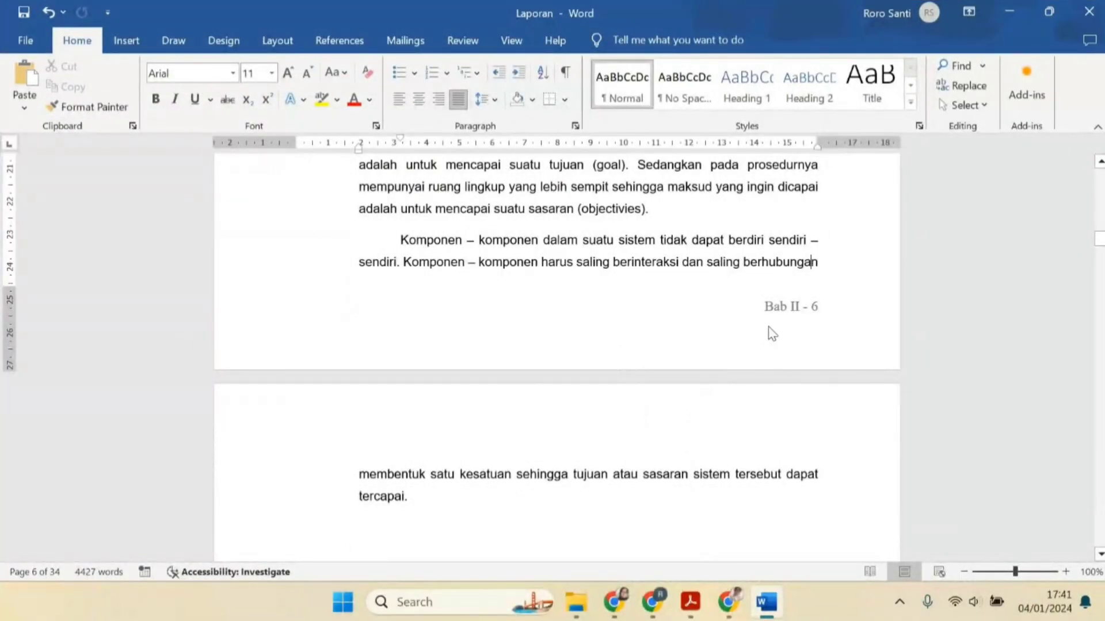
scroll(772, 333, "down", 3)
scroll(771, 264, "up", 2)
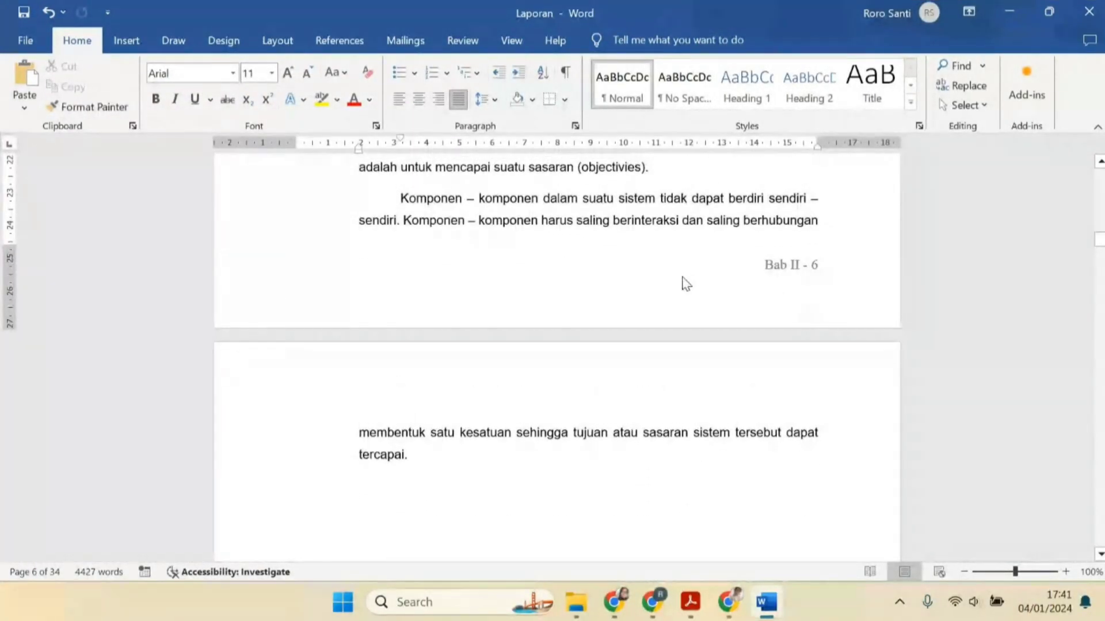
scroll(758, 272, "up", 10)
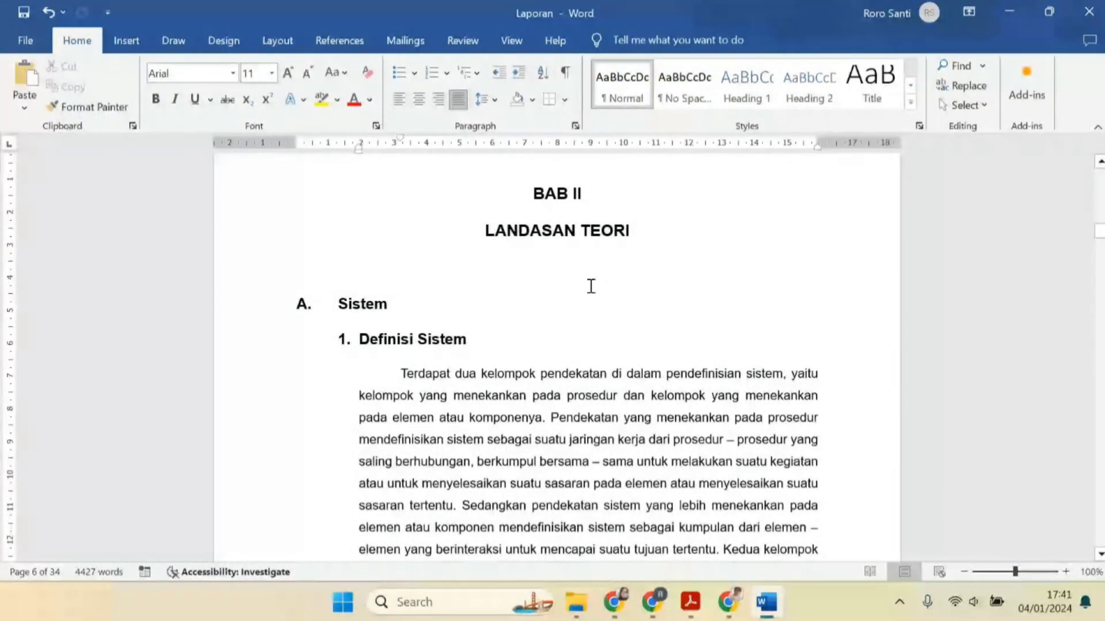
scroll(588, 286, "down", 10)
scroll(586, 468, "down", 2)
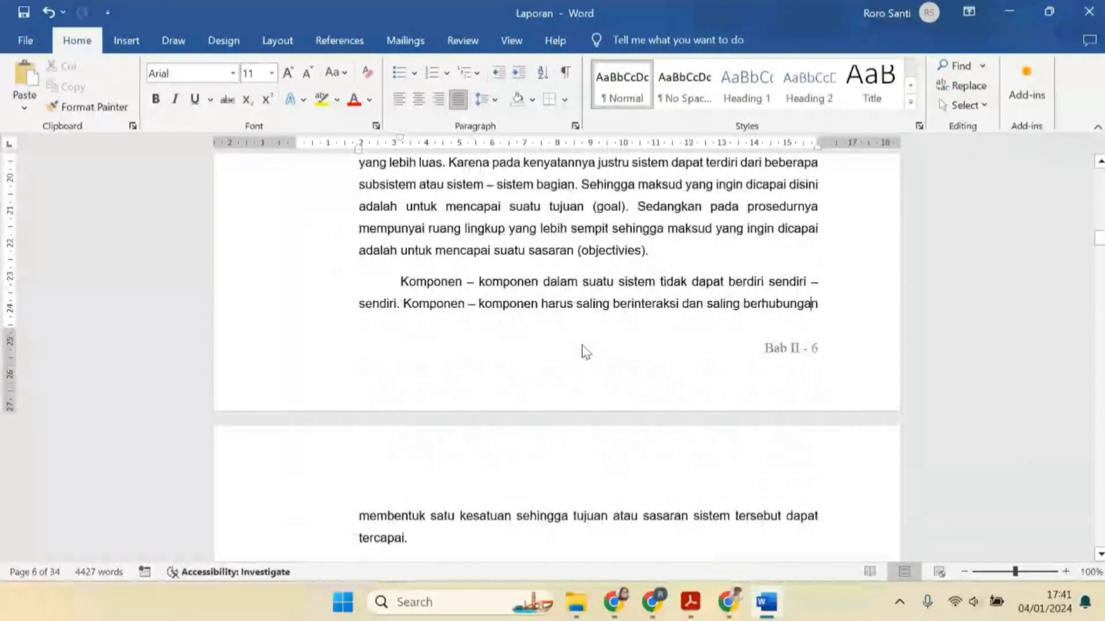
scroll(722, 348, "up", 10)
left_click(726, 341)
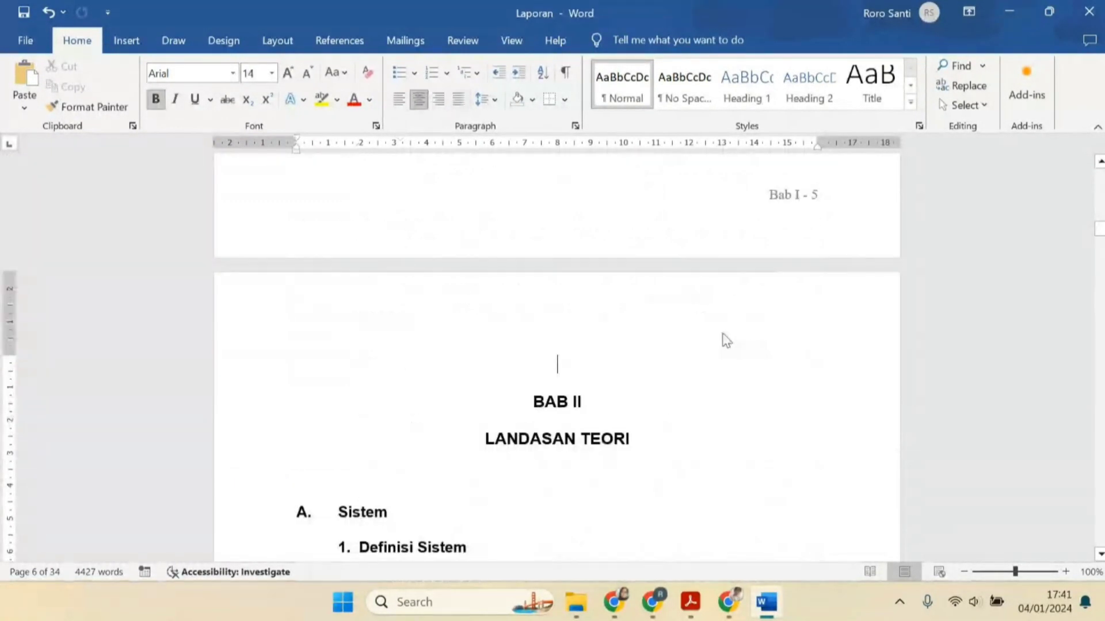
Switch to the assignment PDF and read the page-numbering and heading style instructions
left_click(689, 602)
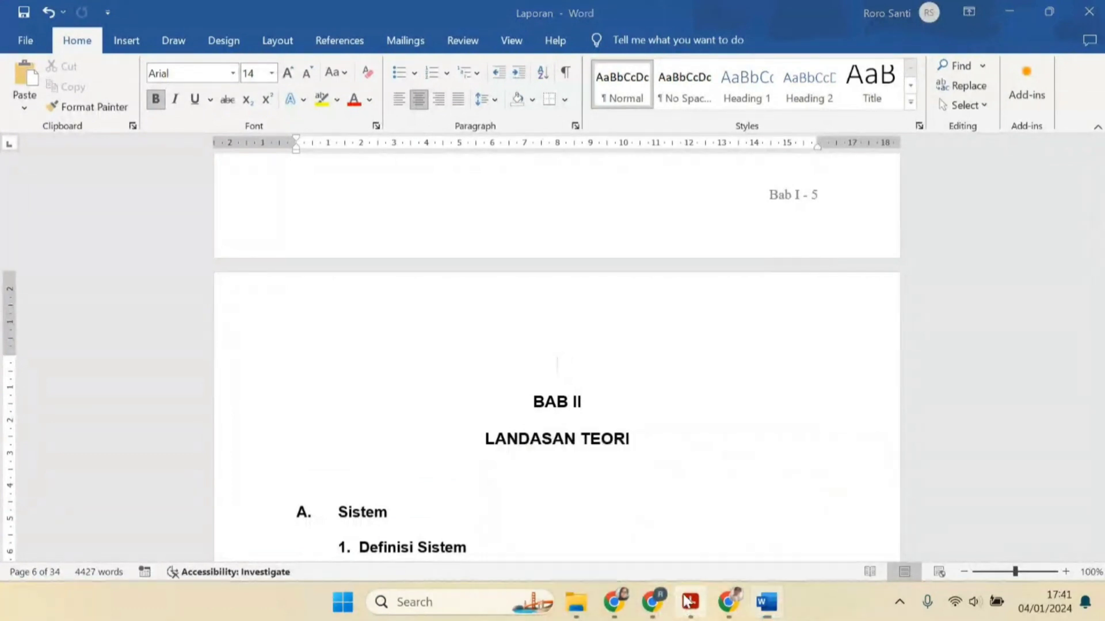
left_click(636, 540)
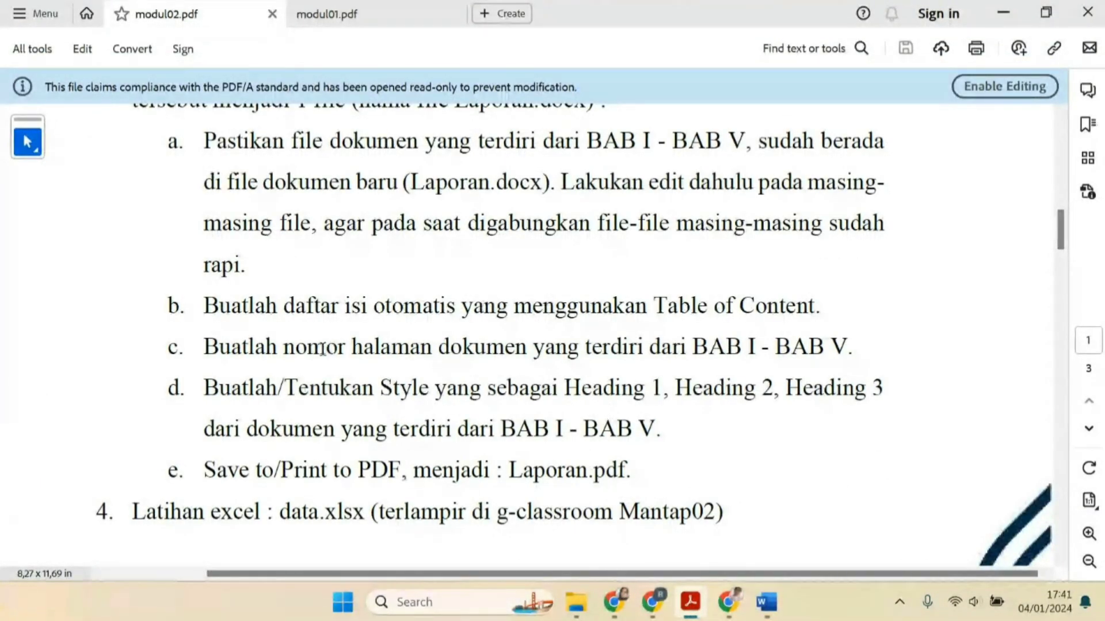
left_click_drag(322, 347, 456, 351)
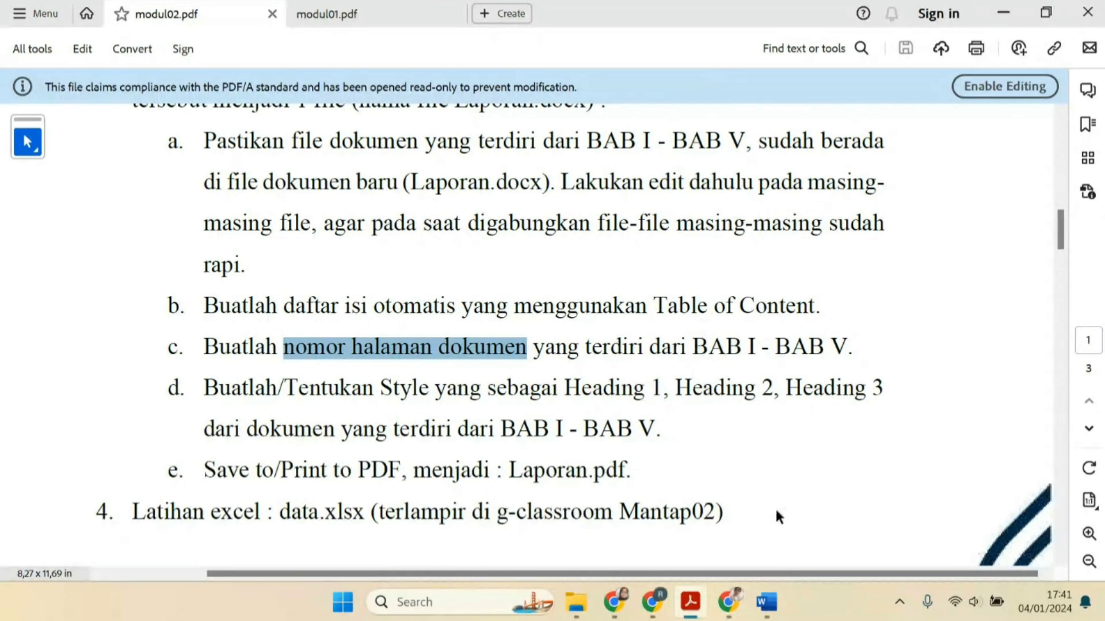
left_click(767, 610)
scroll(748, 357, "up", 10)
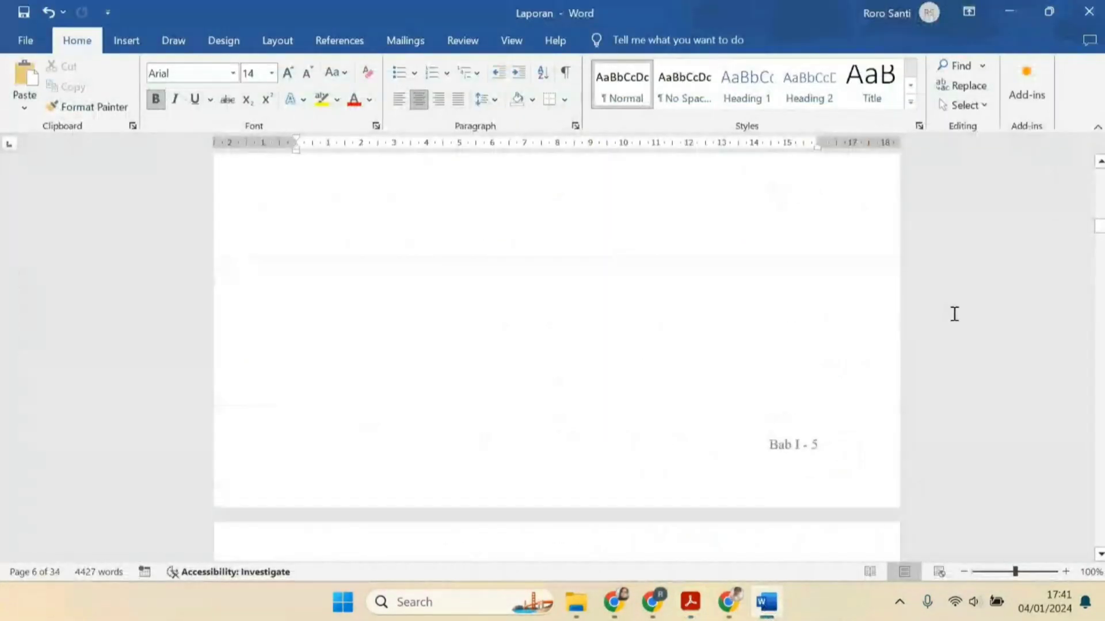
left_click_drag(1098, 226, 1098, 184)
mouse_move(690, 603)
left_click(558, 498)
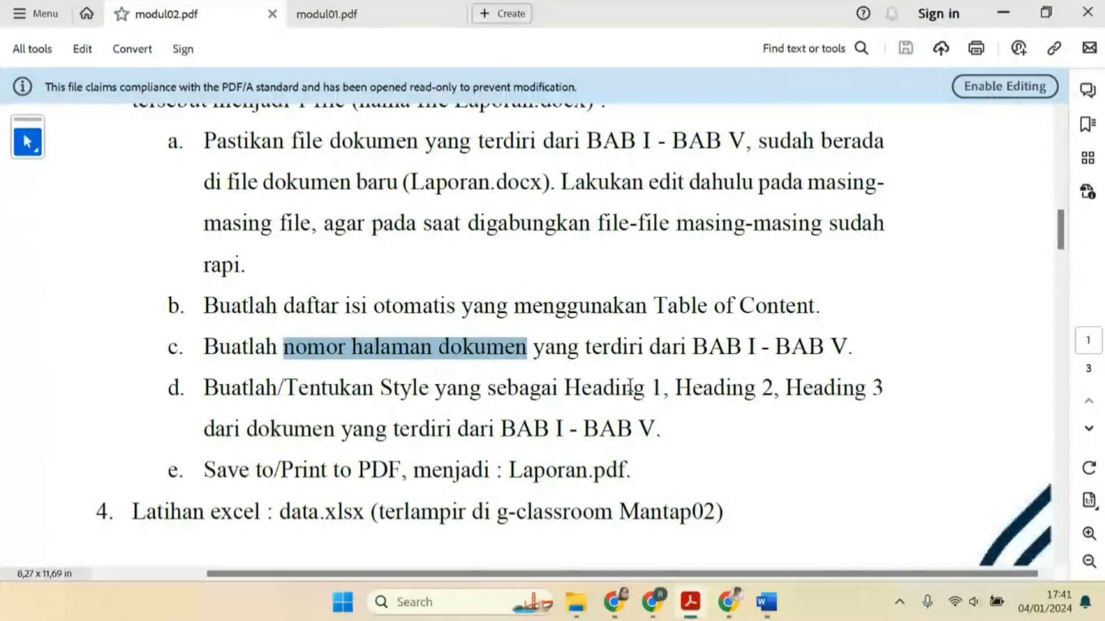
scroll(629, 387, "down", 2)
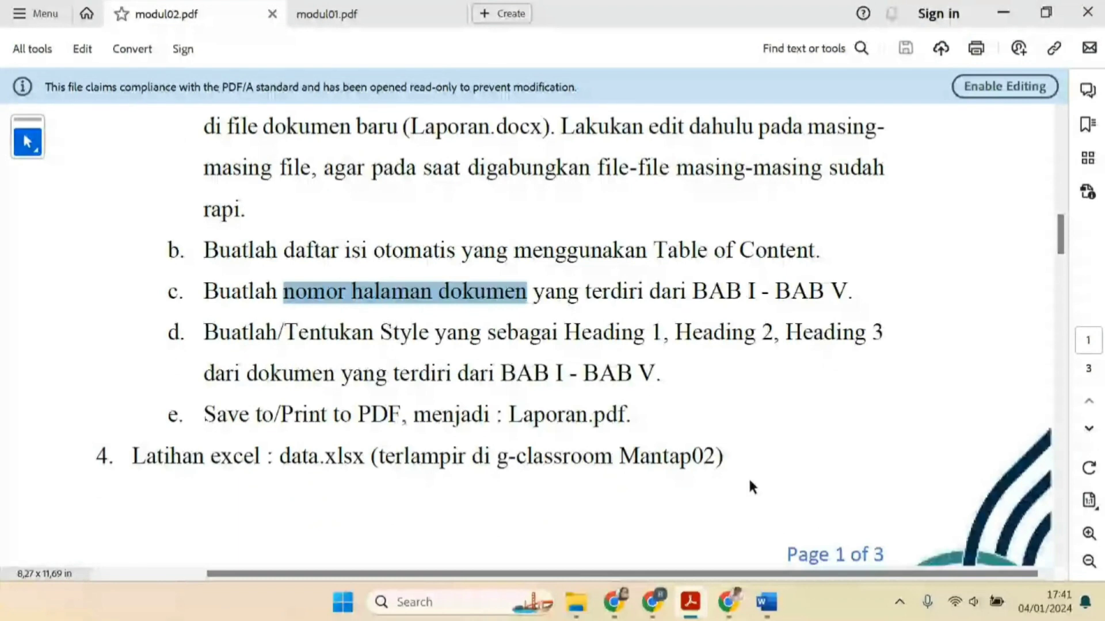
Return to the report and apply the Heading 1 style to the "BAB I PENDAHULUAN" chapter title
left_click(766, 602)
scroll(634, 375, "up", 7)
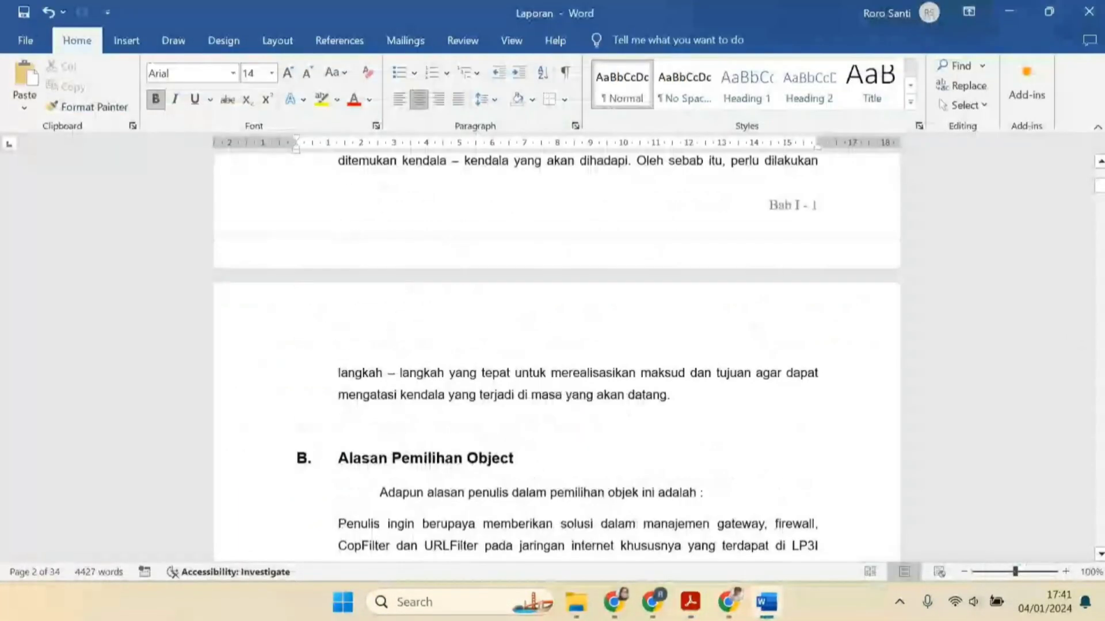
left_click_drag(1099, 185, 1099, 145)
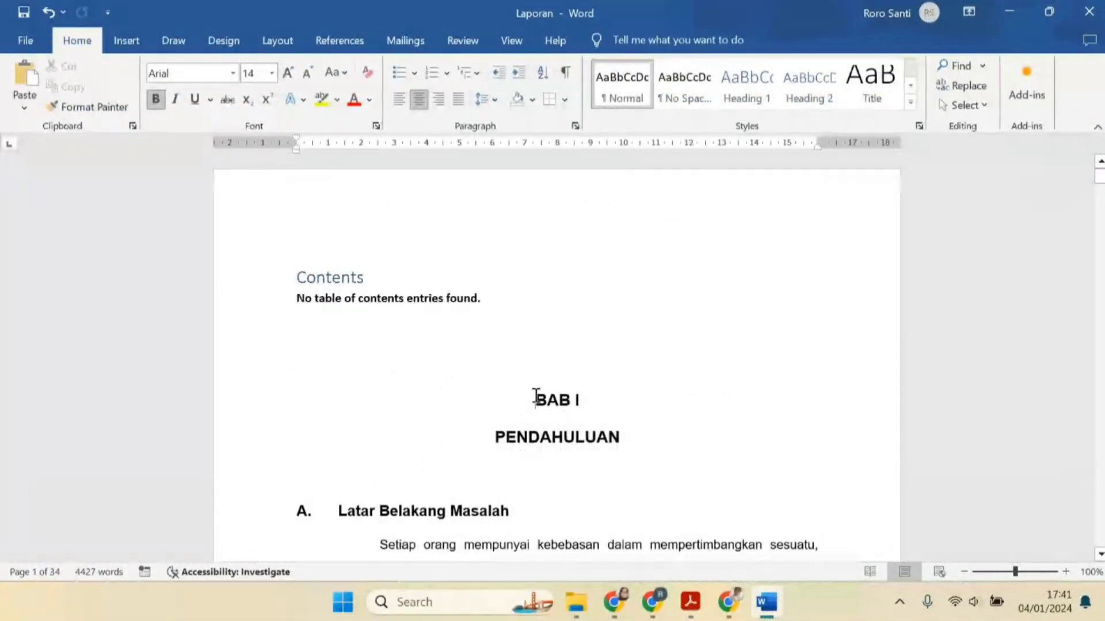
mouse_move(535, 395)
left_mouse_down()
mouse_move(587, 399)
mouse_move(619, 440)
left_mouse_up()
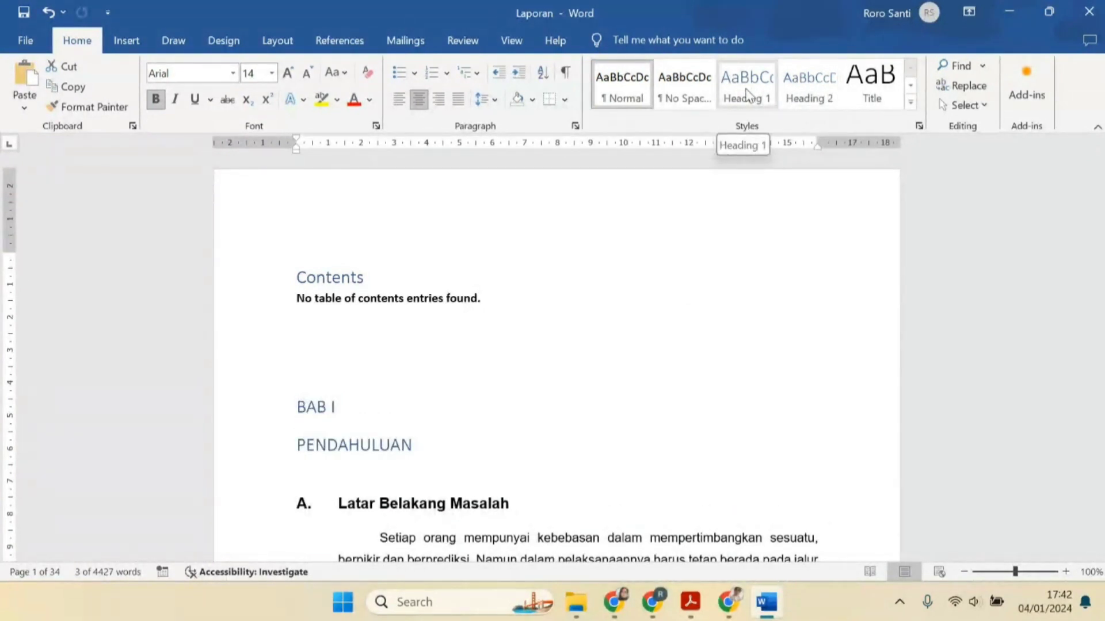
left_click(911, 102)
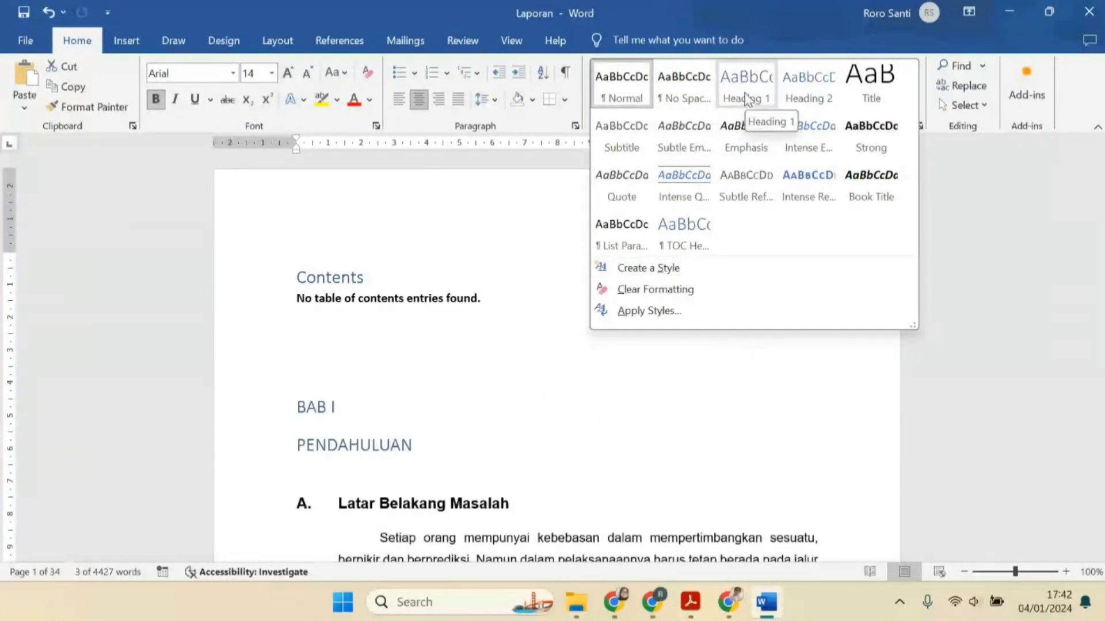
key("Escape")
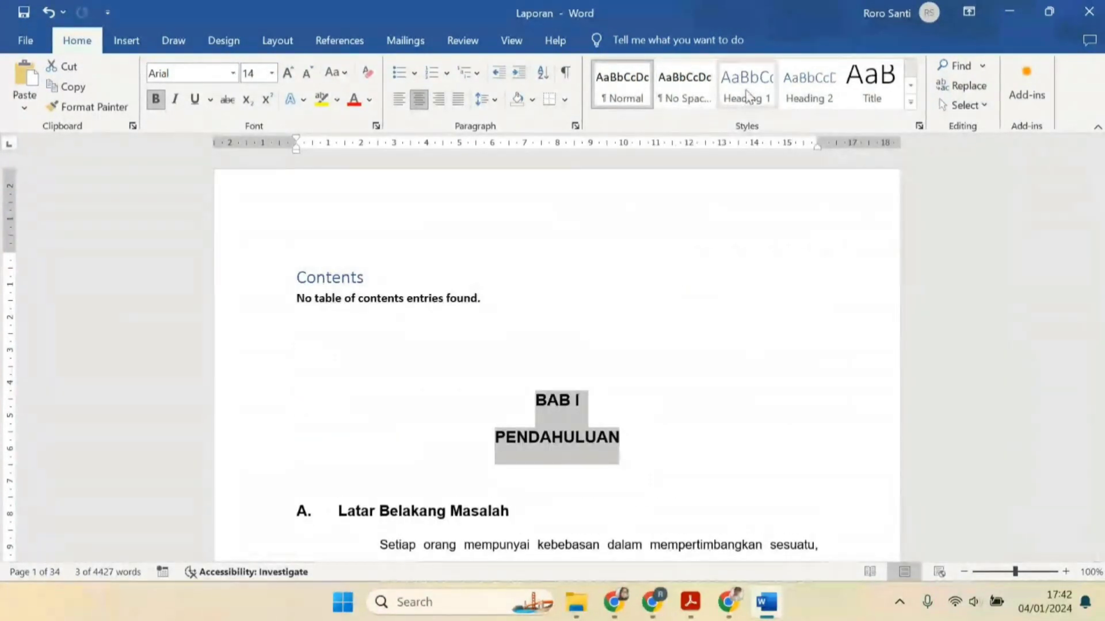
left_click(746, 95)
Apply the Heading 2 style to the subheading "A. Latar Belakang Masalah"
scroll(419, 368, "down", 3)
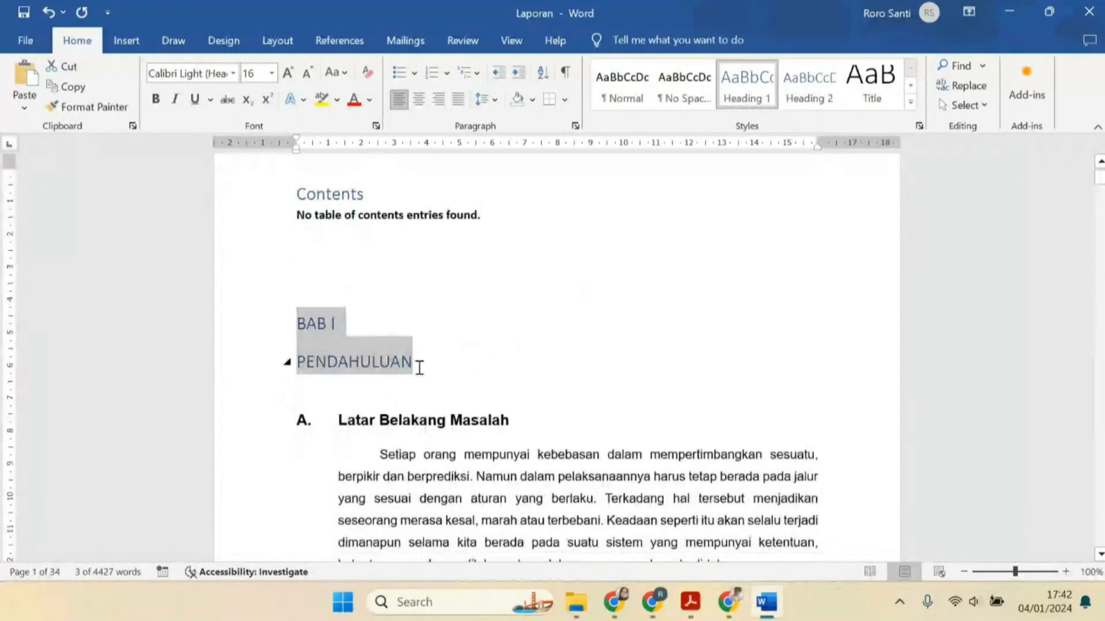
left_click(260, 428)
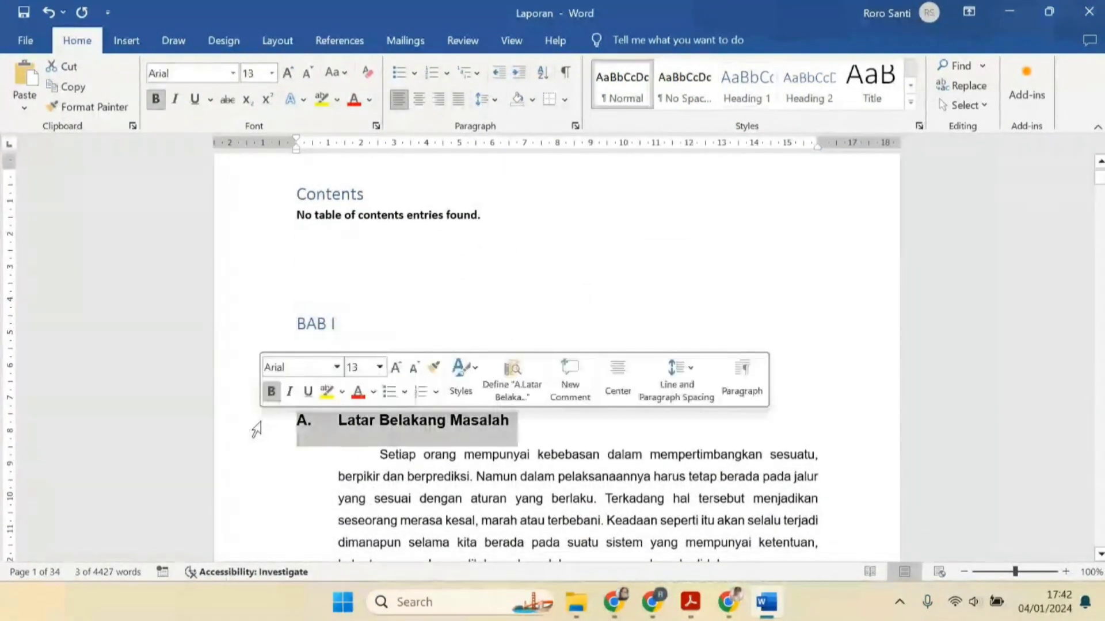
left_click(342, 336)
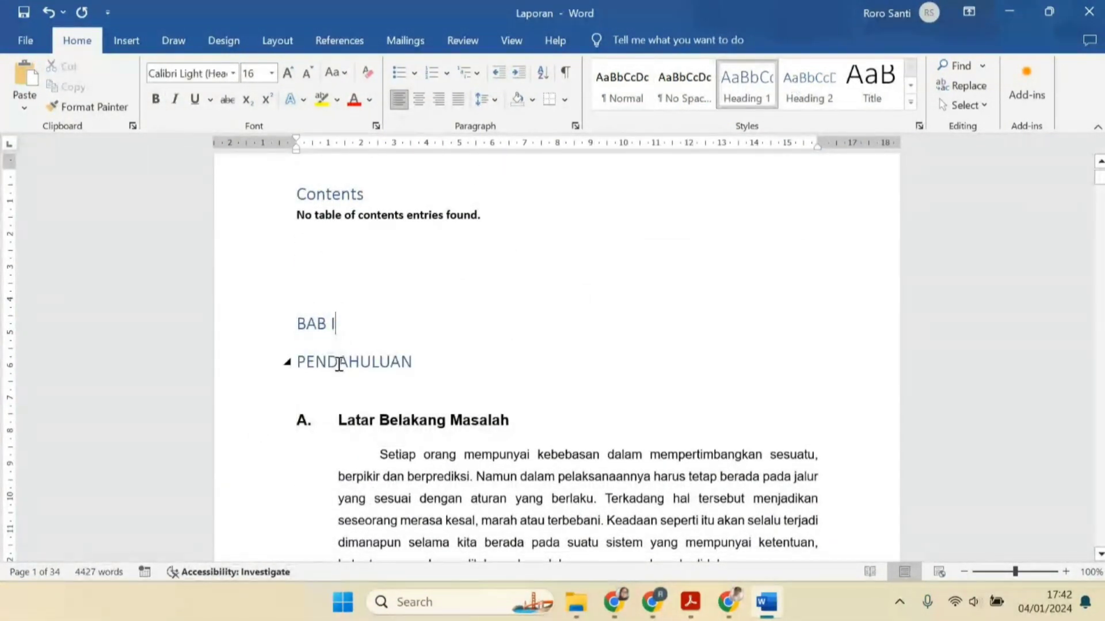
left_click(257, 431)
left_click(809, 87)
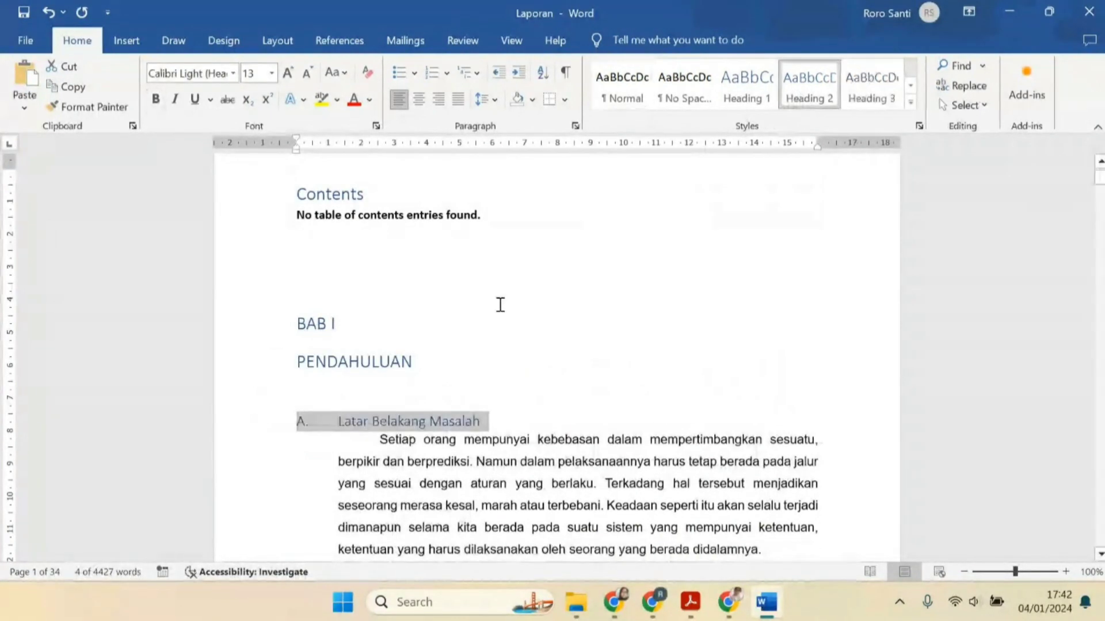
Apply the Heading 2 style to the subheading "B. Alasan Pemilihan Object"
scroll(448, 338, "down", 2)
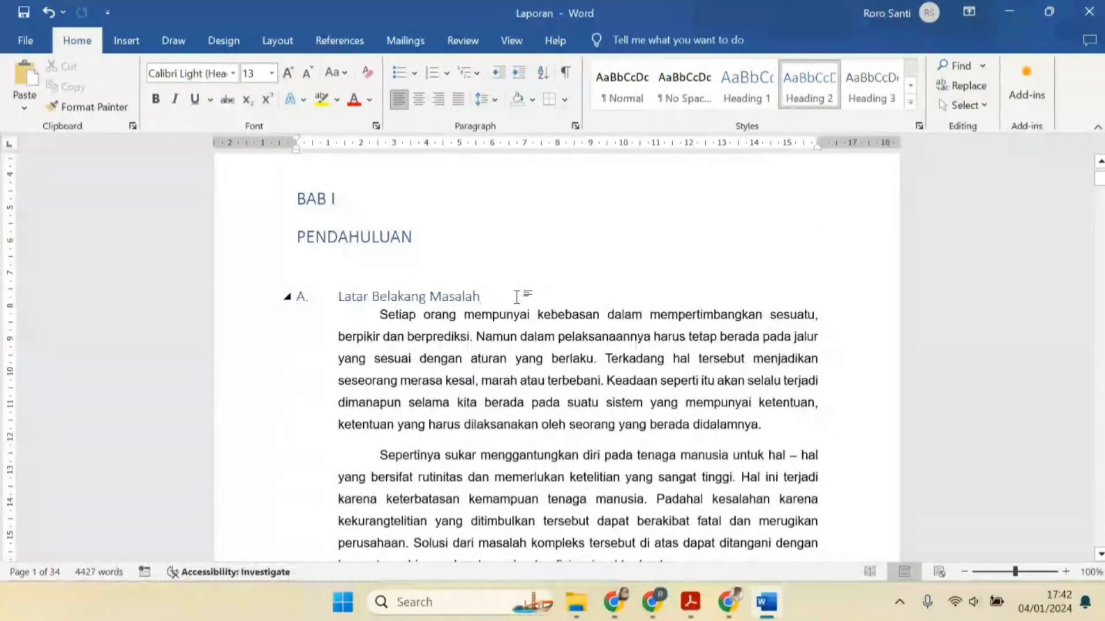
left_click(425, 323)
scroll(423, 325, "down", 8)
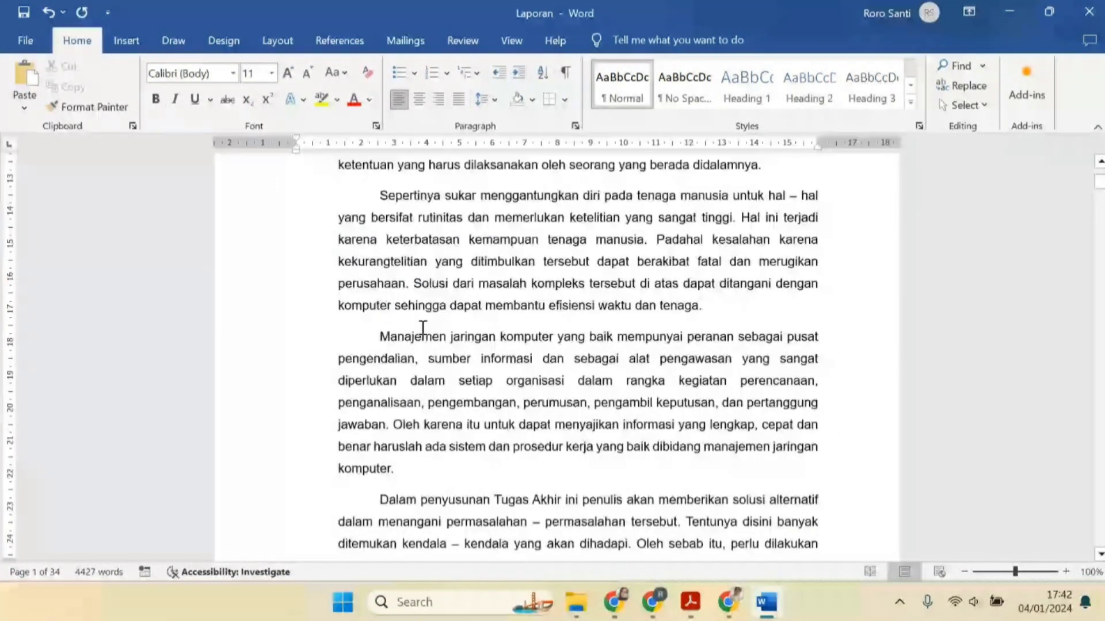
scroll(423, 328, "down", 15)
left_click(274, 304)
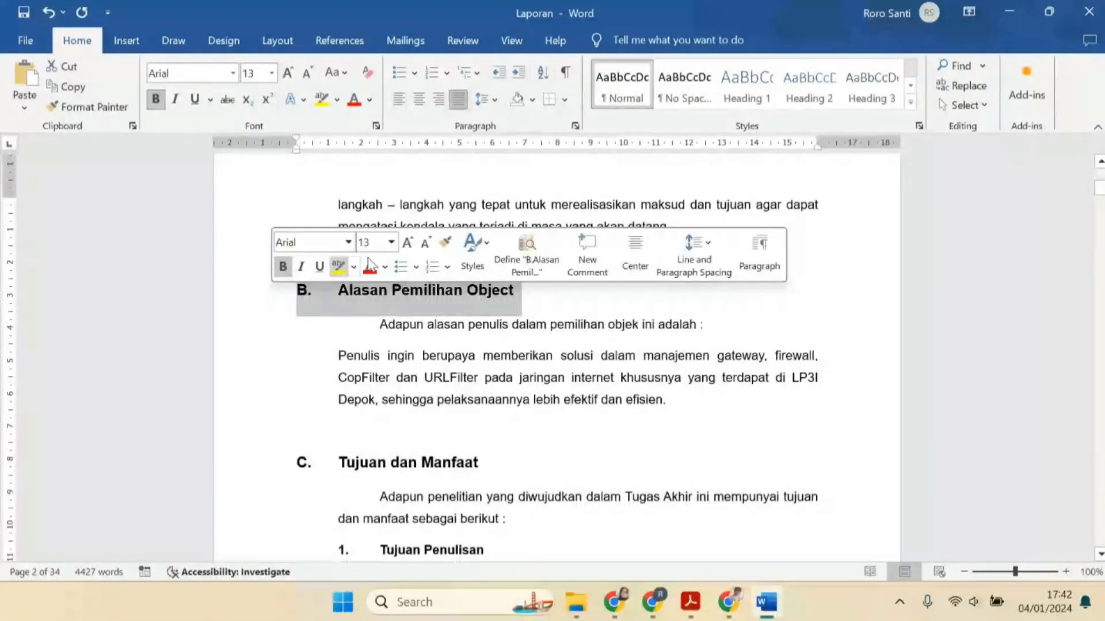
scroll(311, 305, "up", 20)
scroll(308, 288, "up", 3)
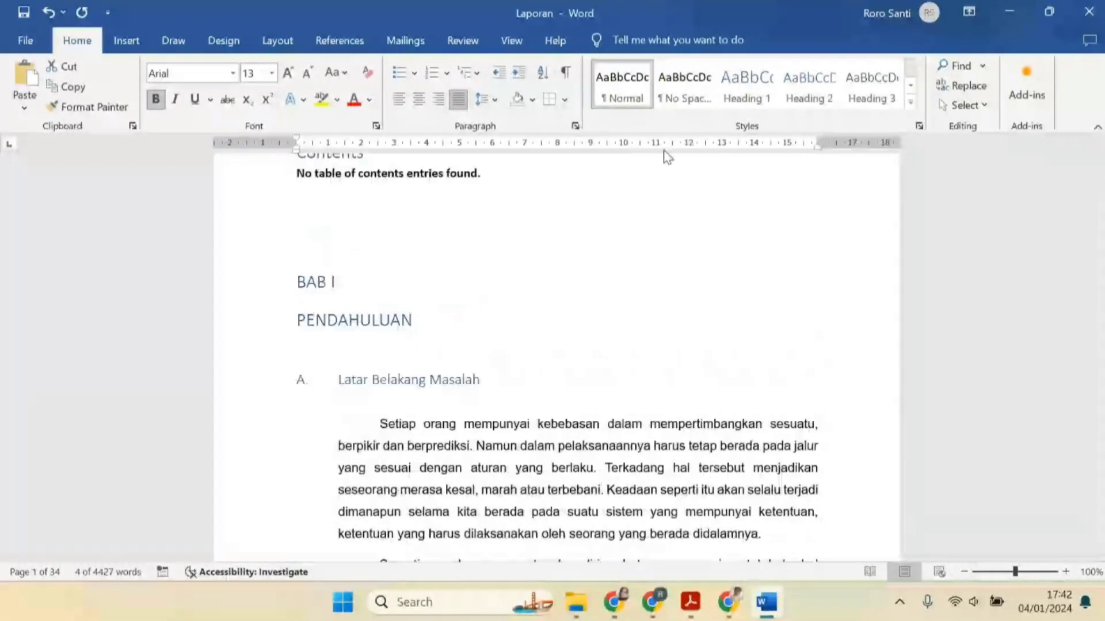
left_click(809, 91)
scroll(340, 367, "down", 9)
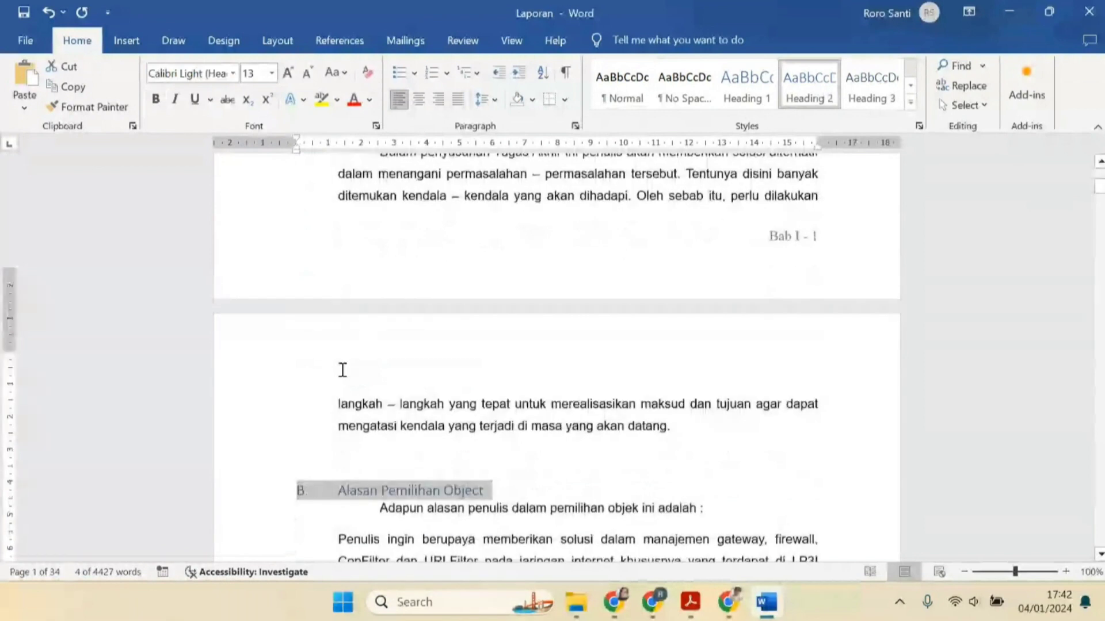
Apply the Heading 2 style to "C. Tujuan dan Manfaat" and insert blank lines after subheadings B and C
left_click(536, 189)
key("Return")
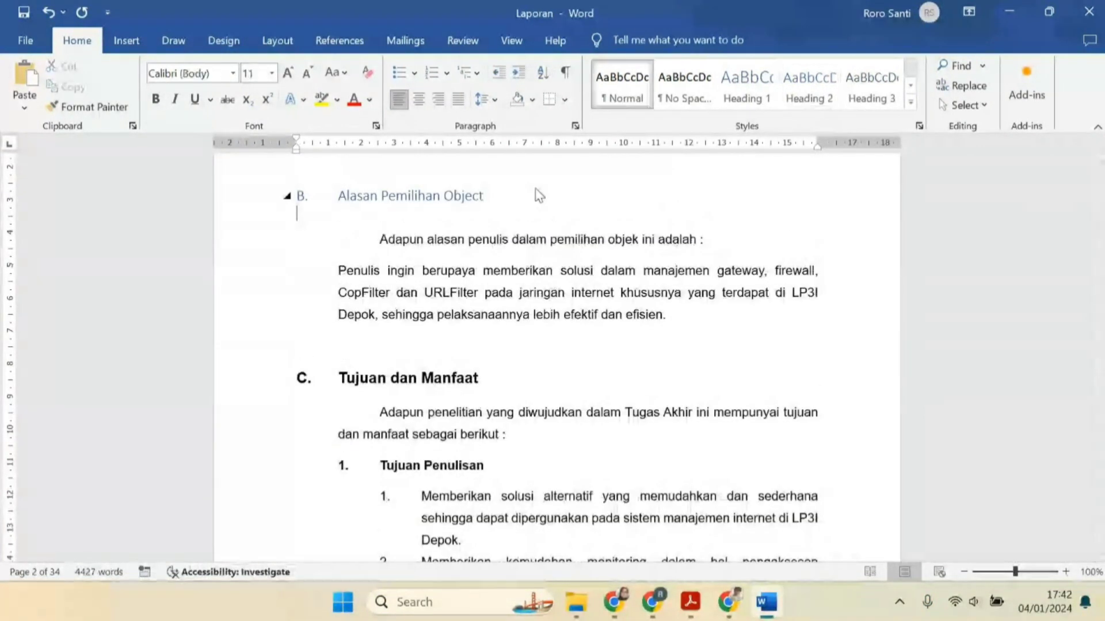
scroll(266, 304, "down", 2)
left_click(255, 297)
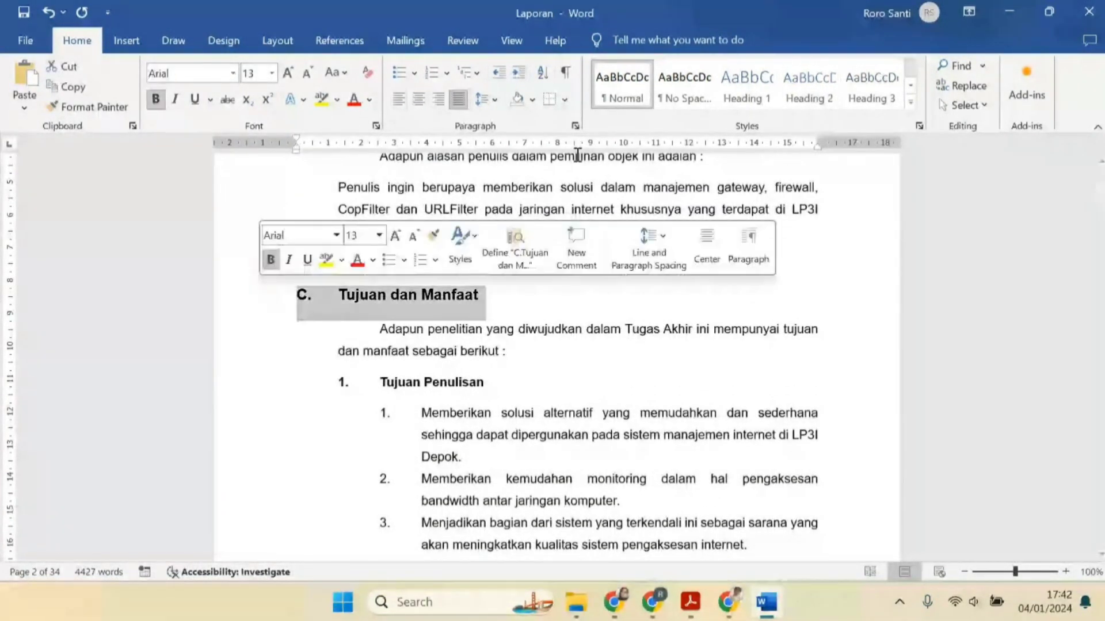
left_click(809, 91)
left_click(492, 297)
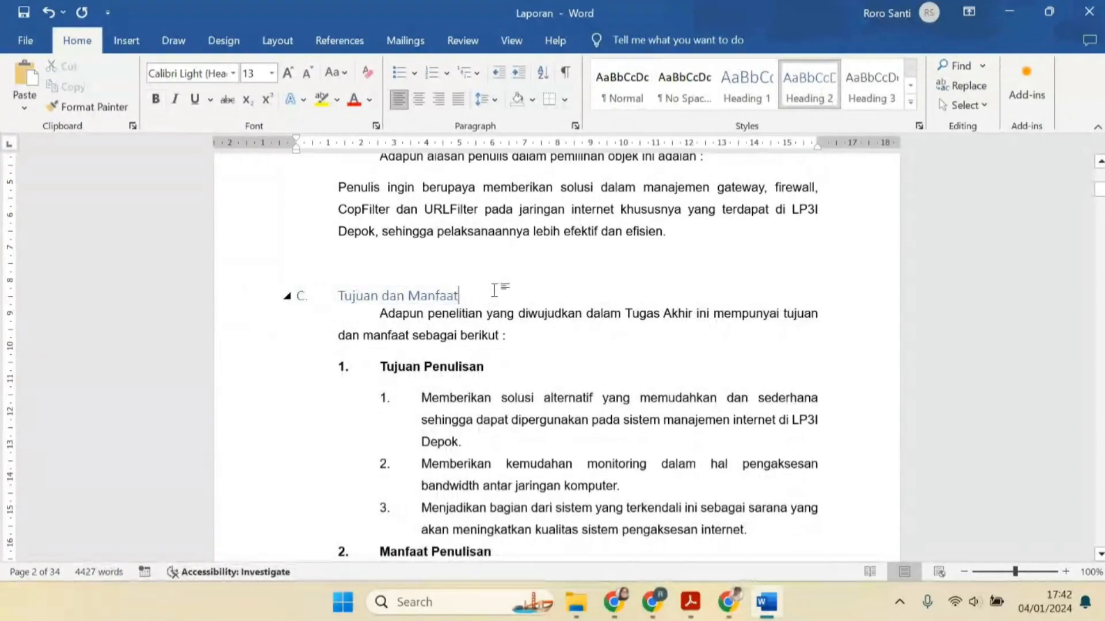
key("Return")
scroll(403, 311, "down", 2)
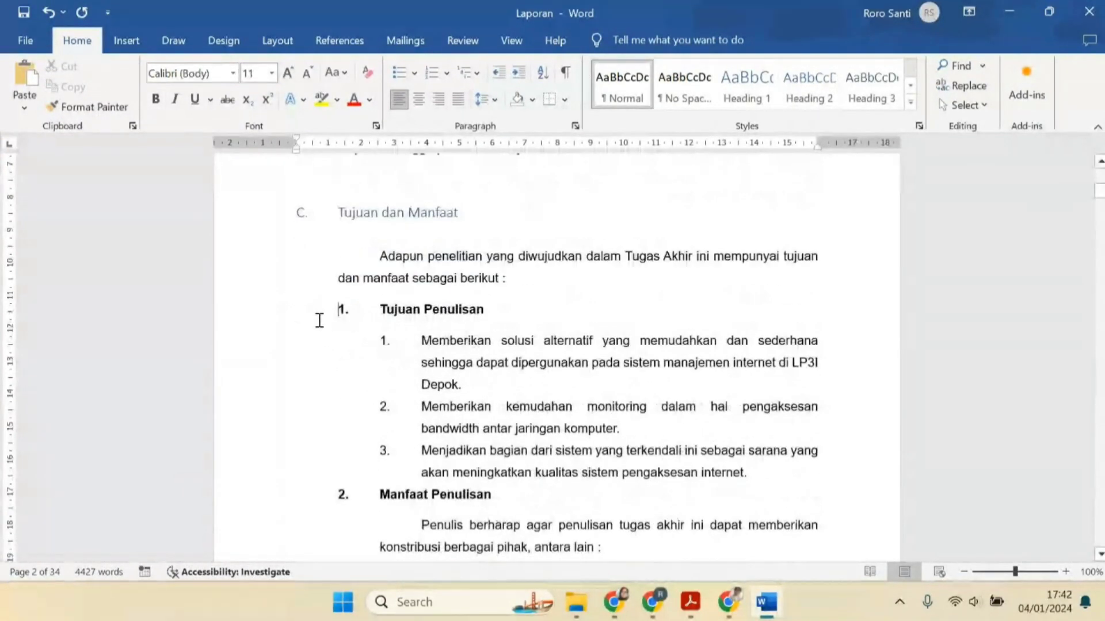
Apply the Heading 3 style to "1. Tujuan Penulisan" and insert a blank line after it
left_click(238, 324)
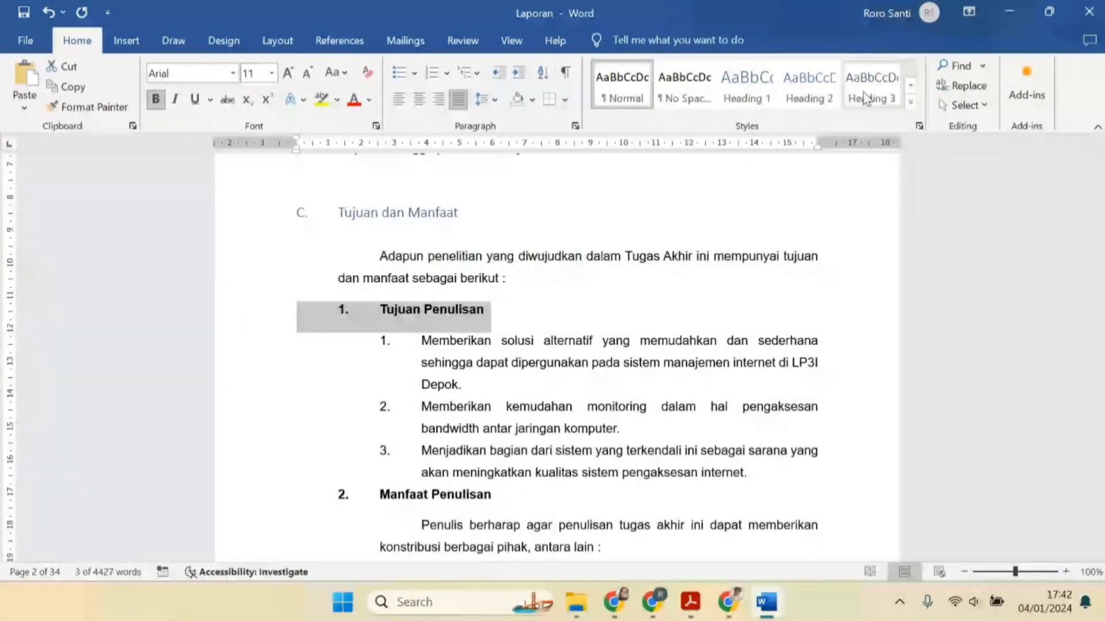
left_click(864, 99)
left_click(545, 315)
key("Return")
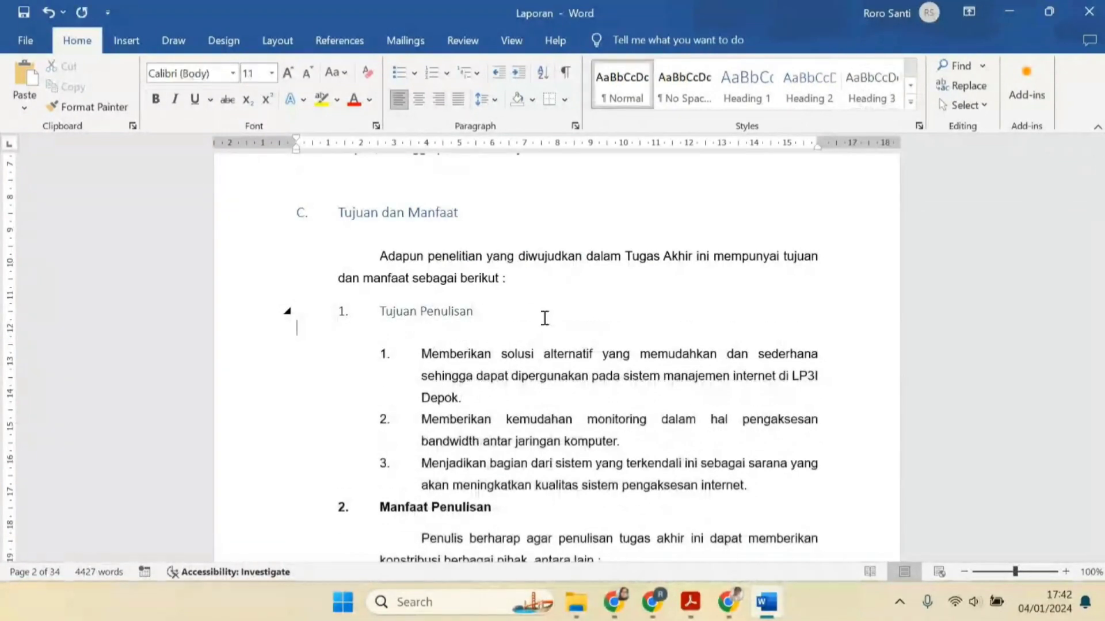
Apply the Heading 3 style to "2. Manfaat Penulisan", indent it one level, and insert a blank line after it
scroll(545, 316, "down", 2)
left_click(275, 399)
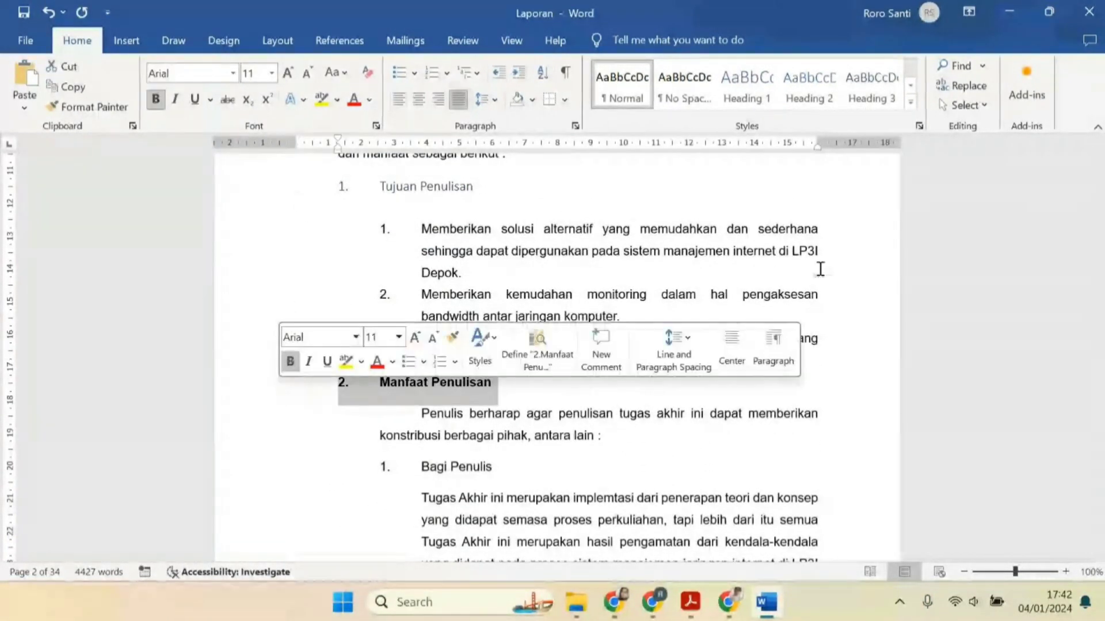
left_click(868, 99)
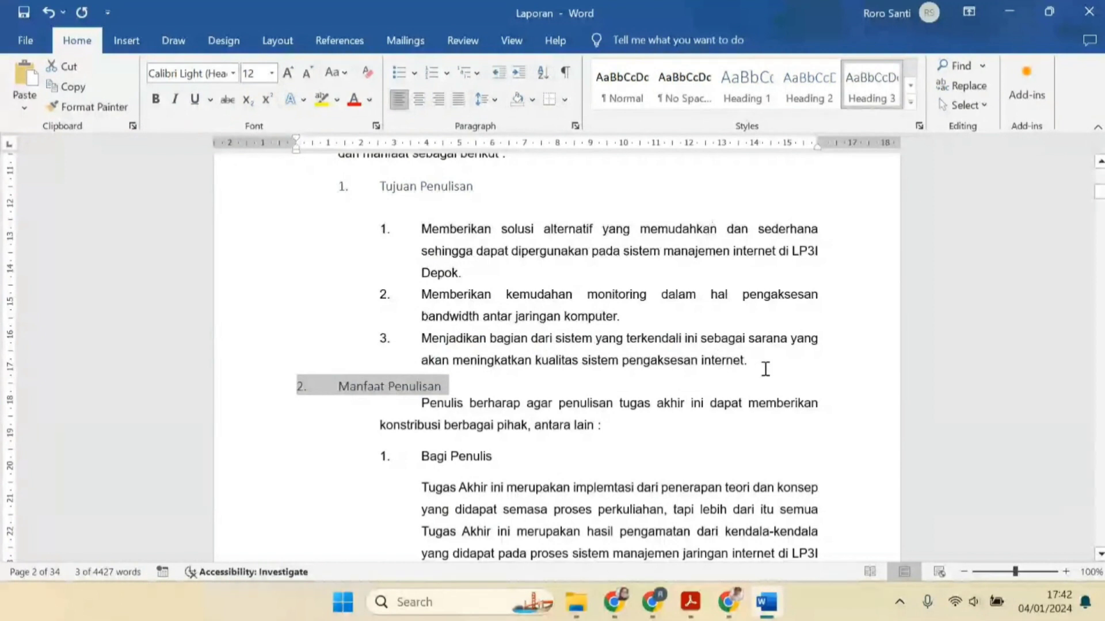
key("Tab")
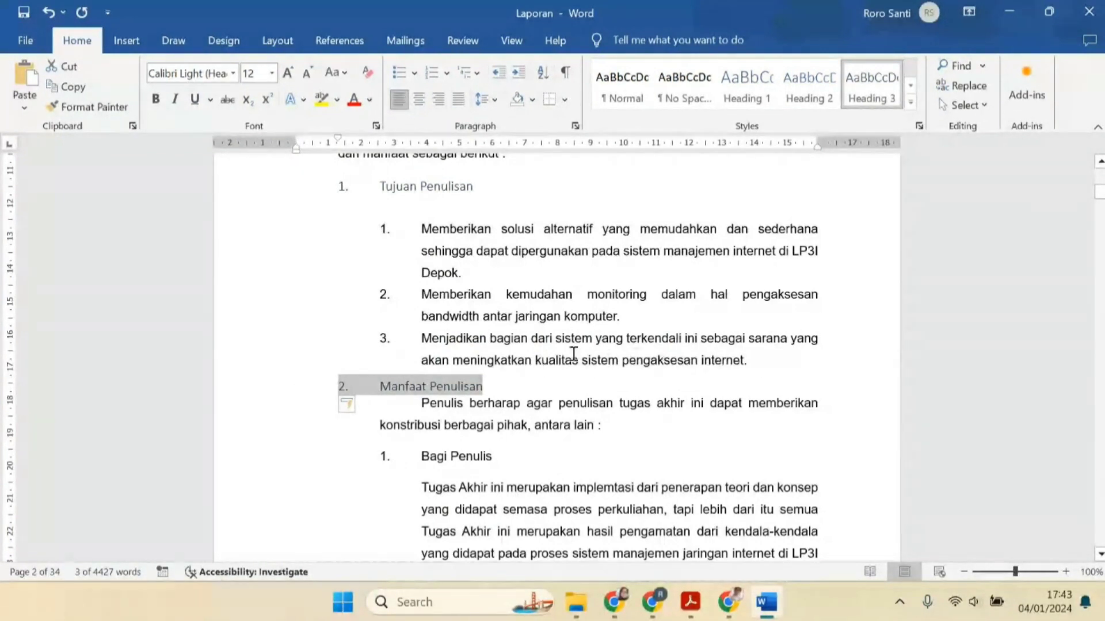
left_click(768, 357)
key("Down")
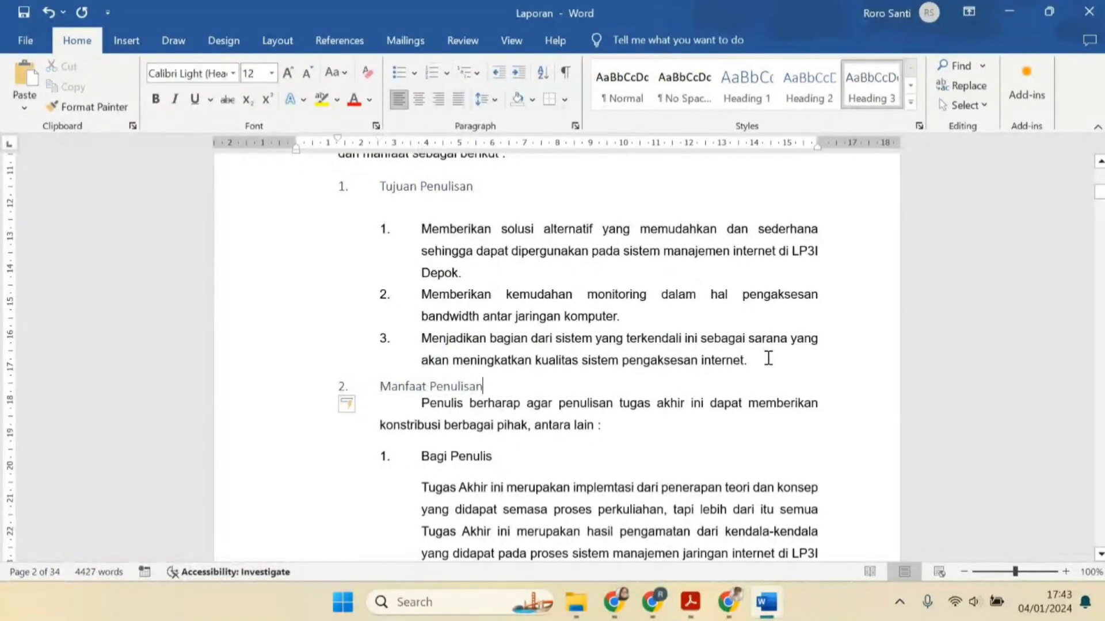
key("Return")
scroll(632, 385, "down", 3)
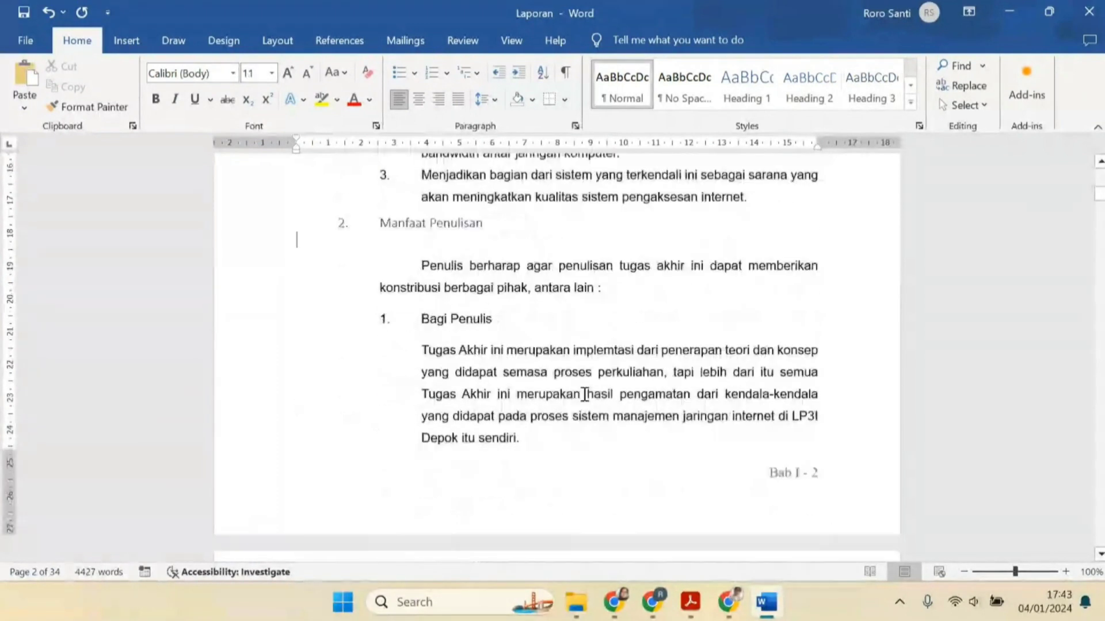
Update the table of contents at the top of the report so it lists the new headings
scroll(541, 387, "up", 6)
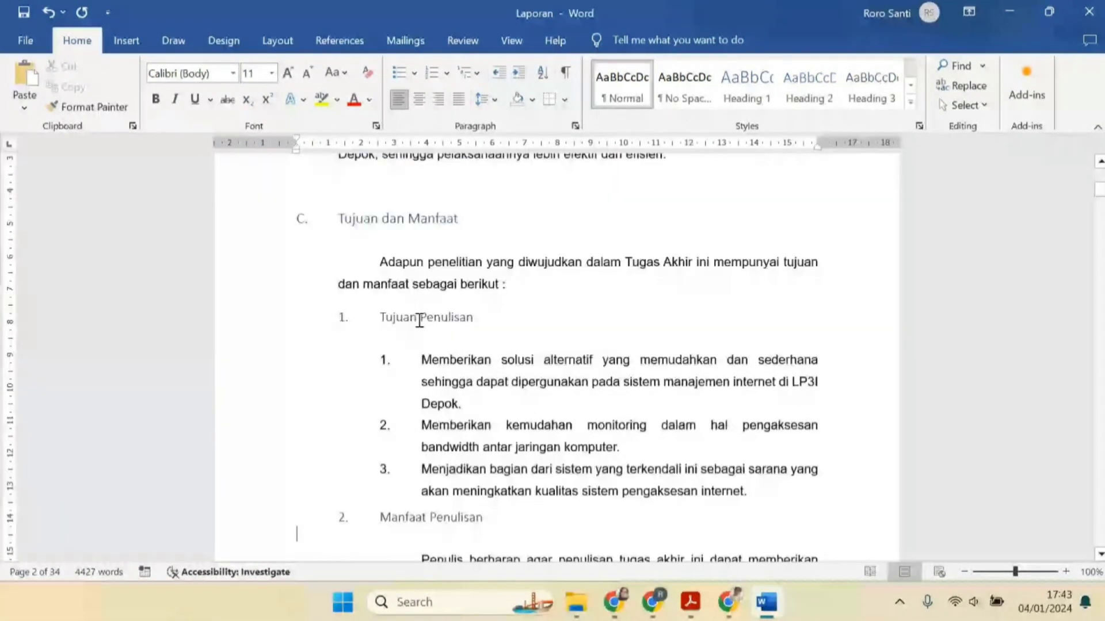
scroll(624, 342, "up", 5)
scroll(625, 342, "up", 10)
left_click(239, 346)
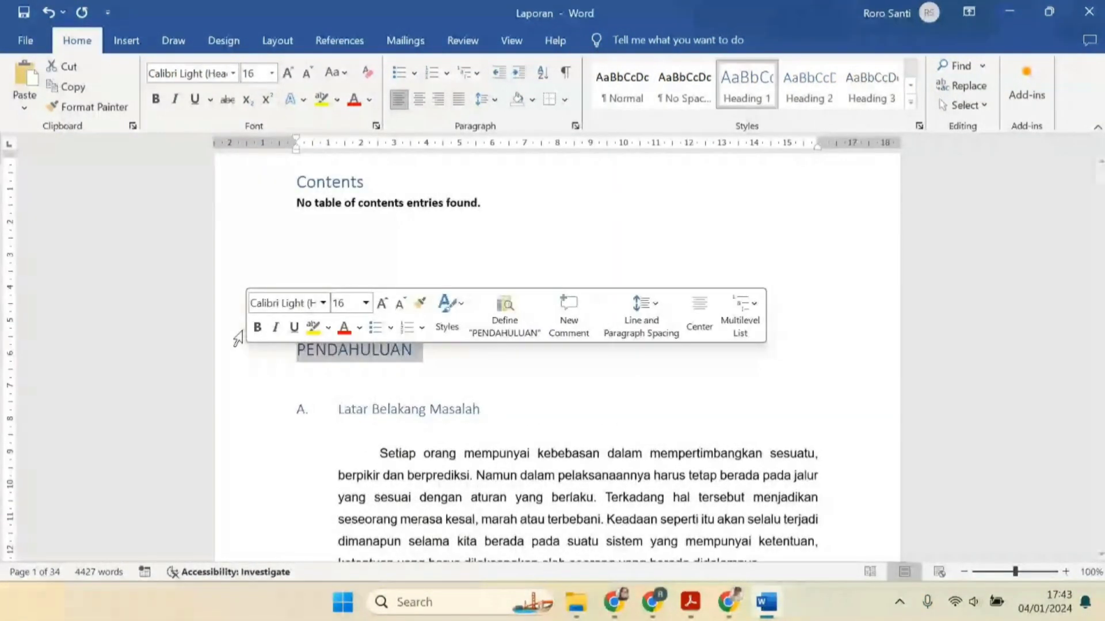
left_click(362, 41)
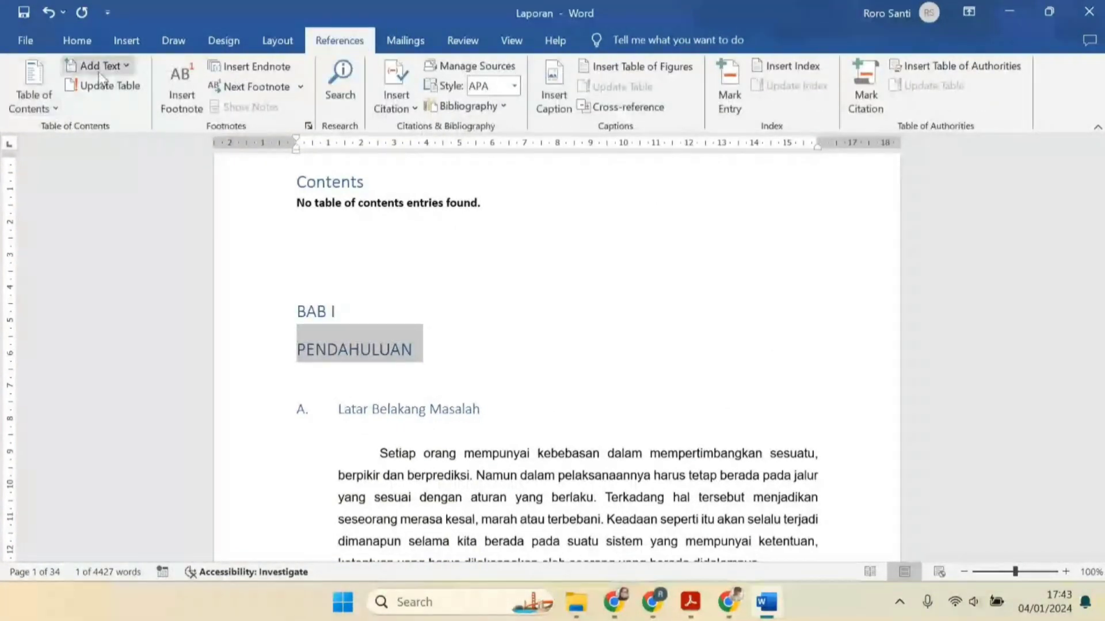
left_click(100, 66)
left_click(106, 68)
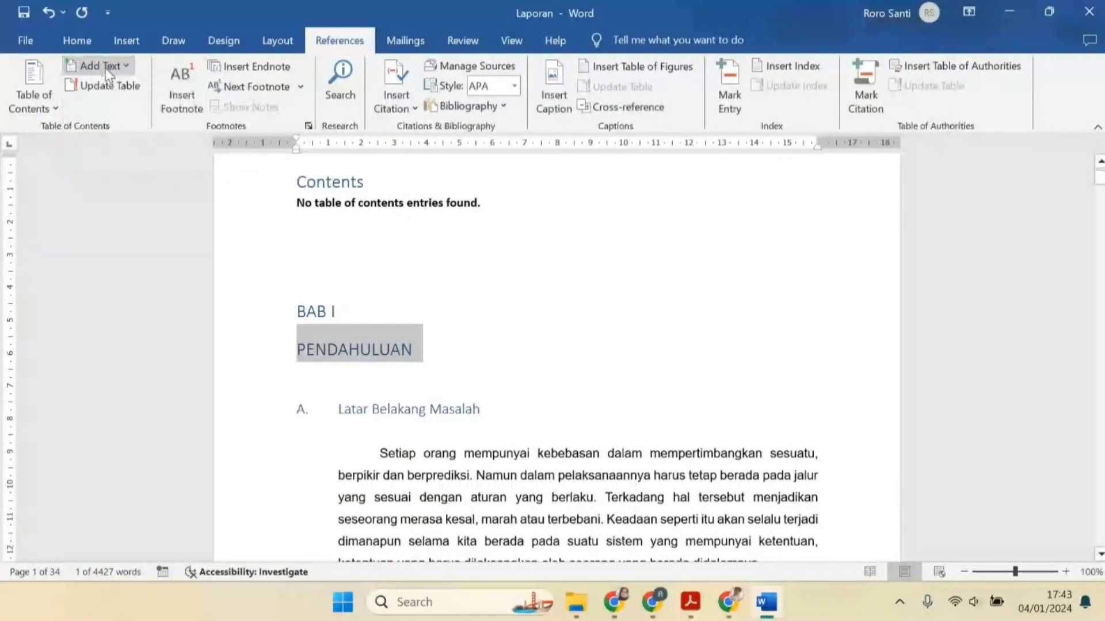
scroll(385, 313, "up", 3)
left_click(345, 277)
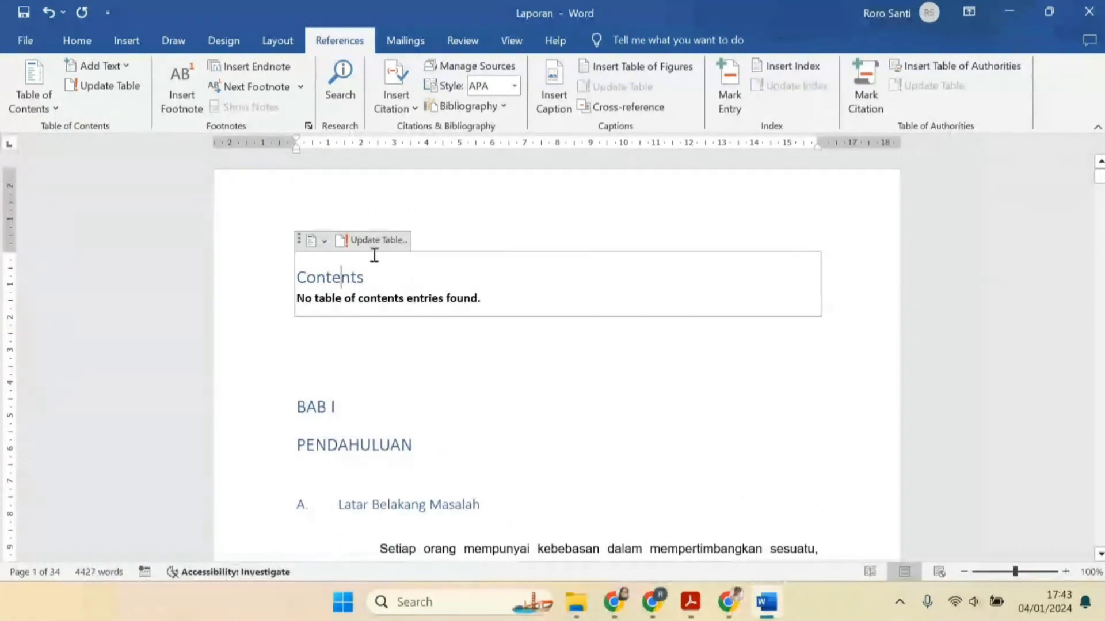
left_click(346, 241)
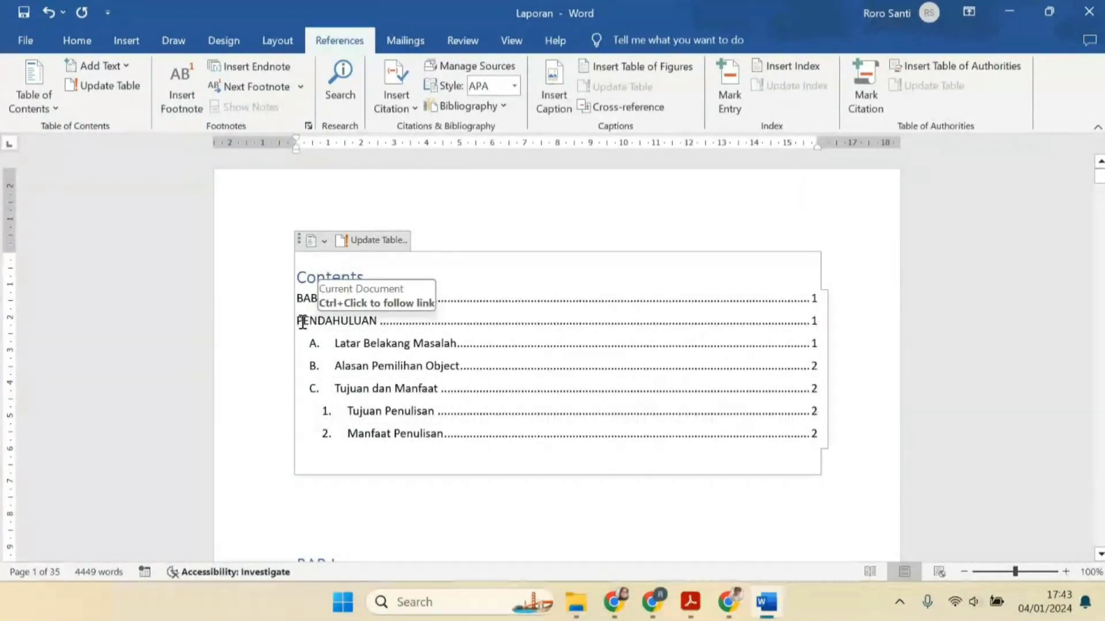
Join "BAB I" and "PENDAHULUAN" into one heading paragraph separated by a line break
scroll(365, 374, "down", 6)
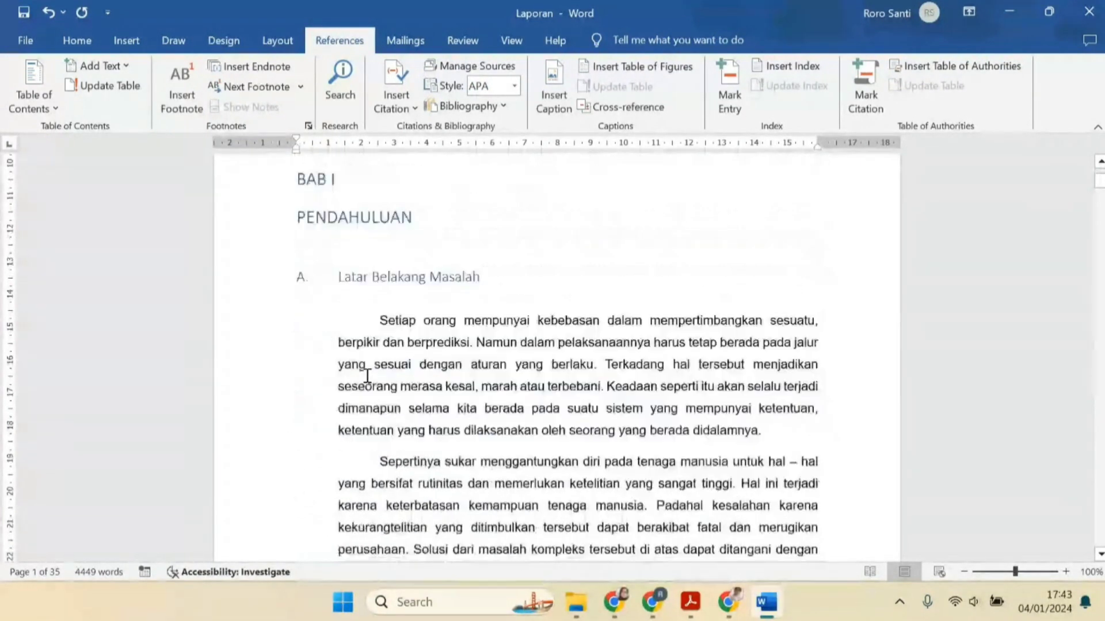
scroll(300, 353, "up", 2)
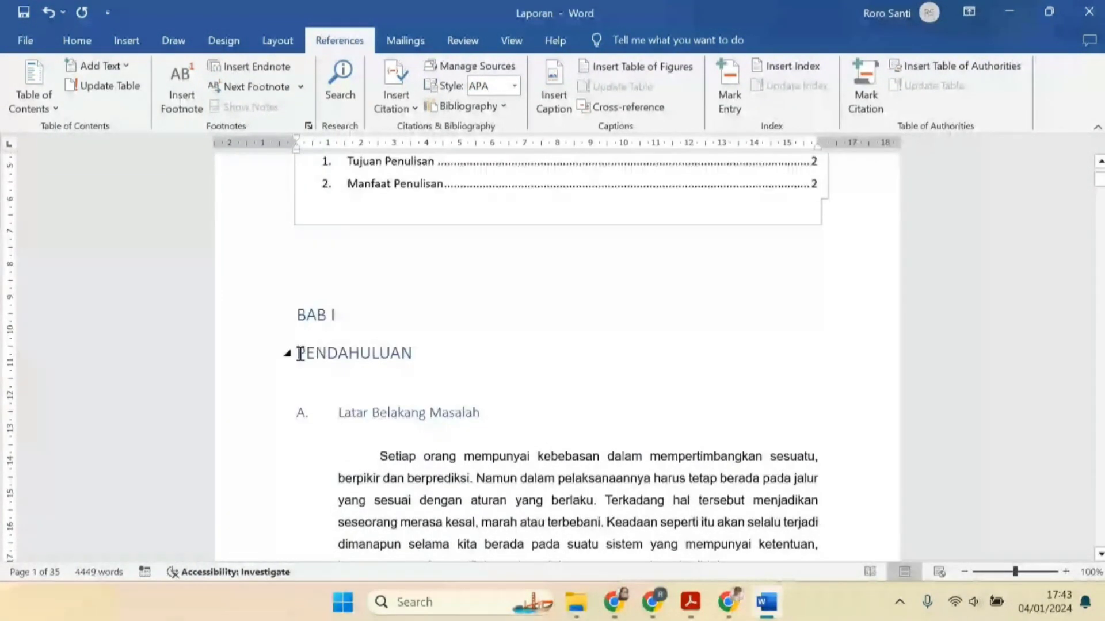
left_click(300, 353)
key("BackSpace")
key("shift+Return")
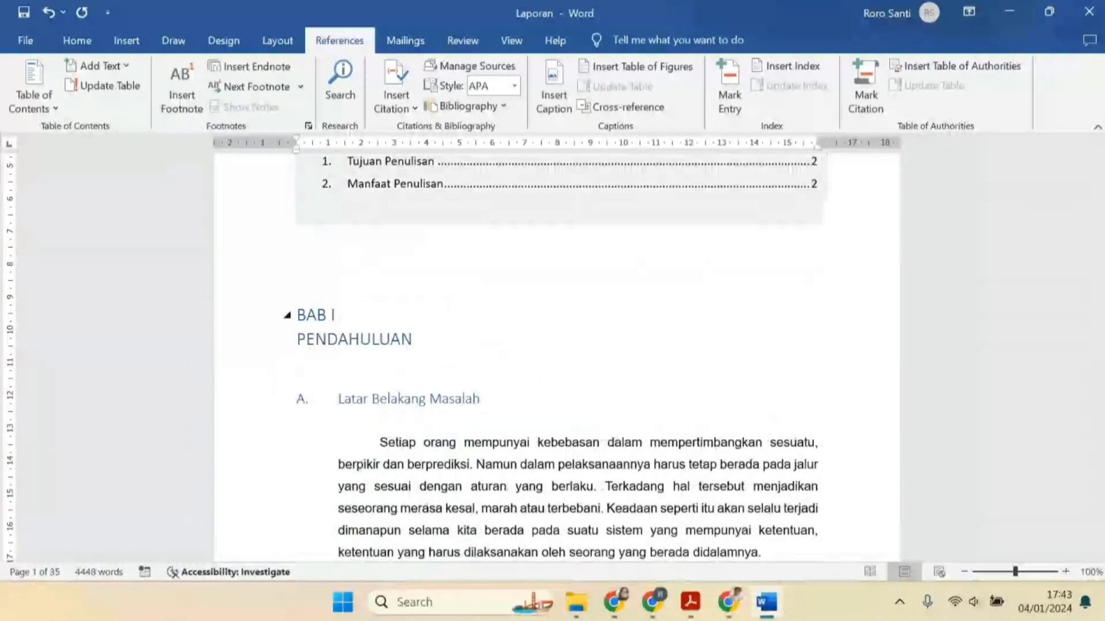
Update the table of contents once more so the chapter title appears as a single entry
scroll(488, 351, "up", 5)
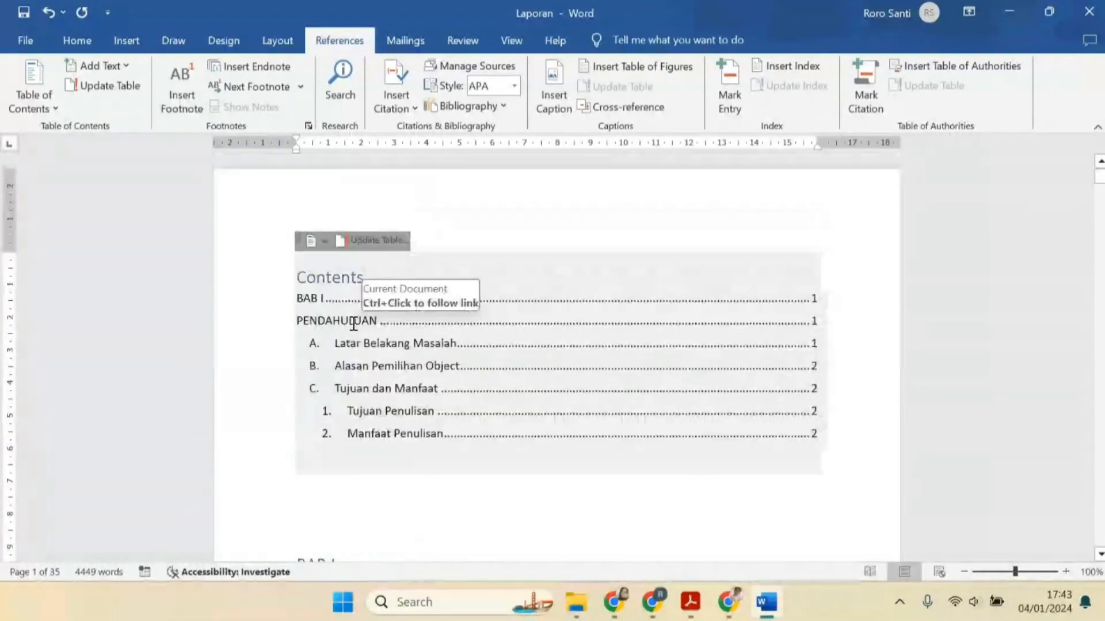
left_click(354, 321)
left_click(372, 240)
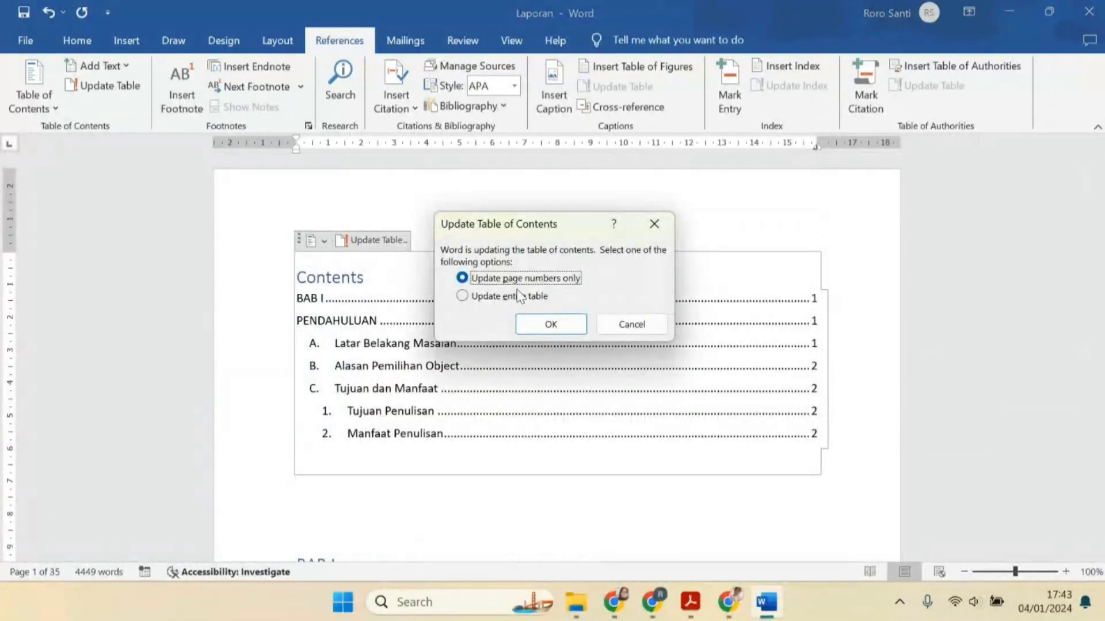
left_click(550, 324)
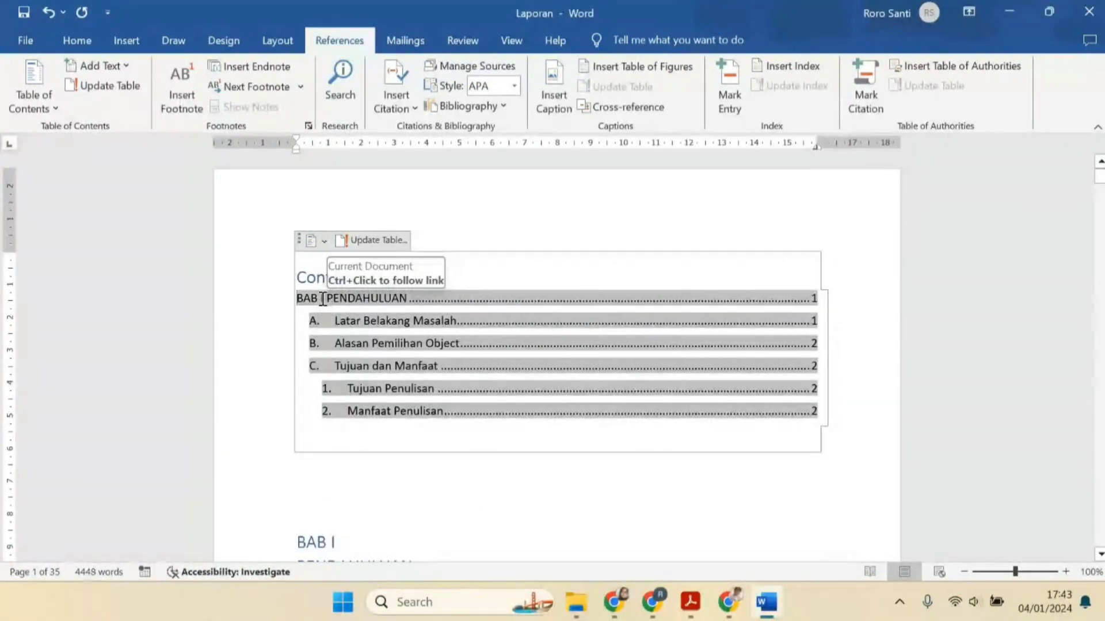
Scroll through the table of contents and the first chapter page to check the headings
scroll(473, 271, "down", 3)
scroll(376, 391, "down", 2)
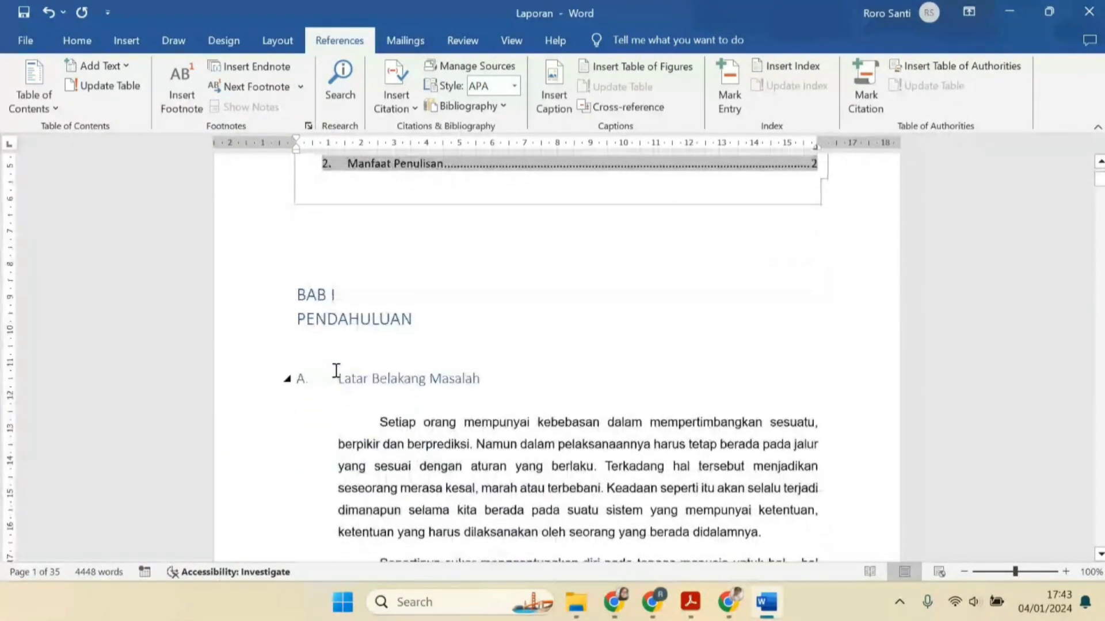
scroll(520, 316, "down", 5)
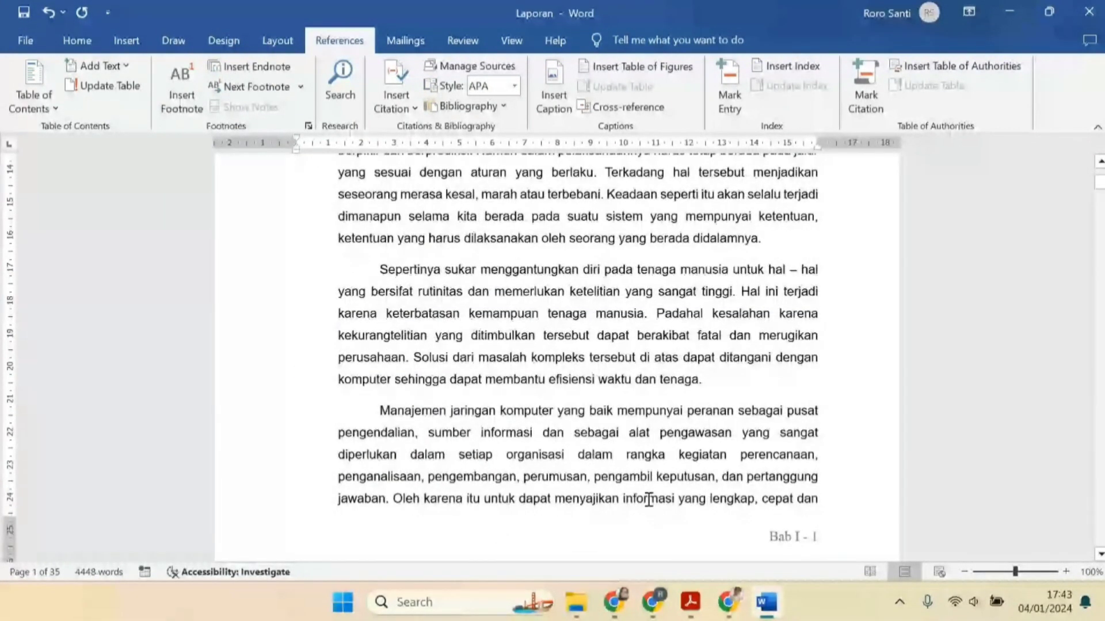
scroll(649, 500, "up", 6)
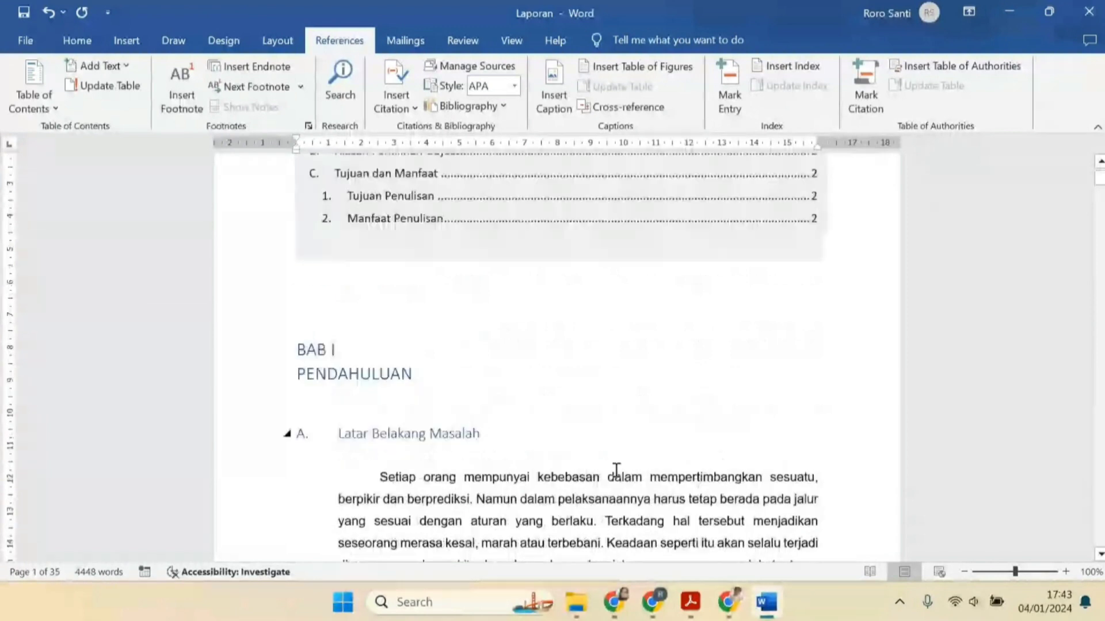
scroll(578, 413, "up", 3)
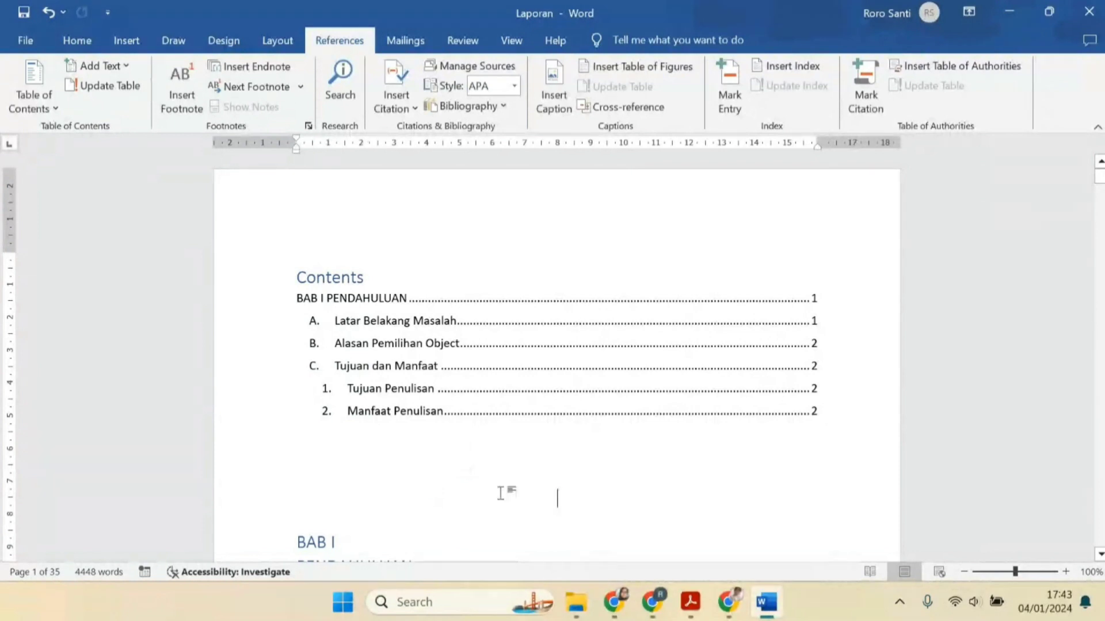
mouse_move(697, 616)
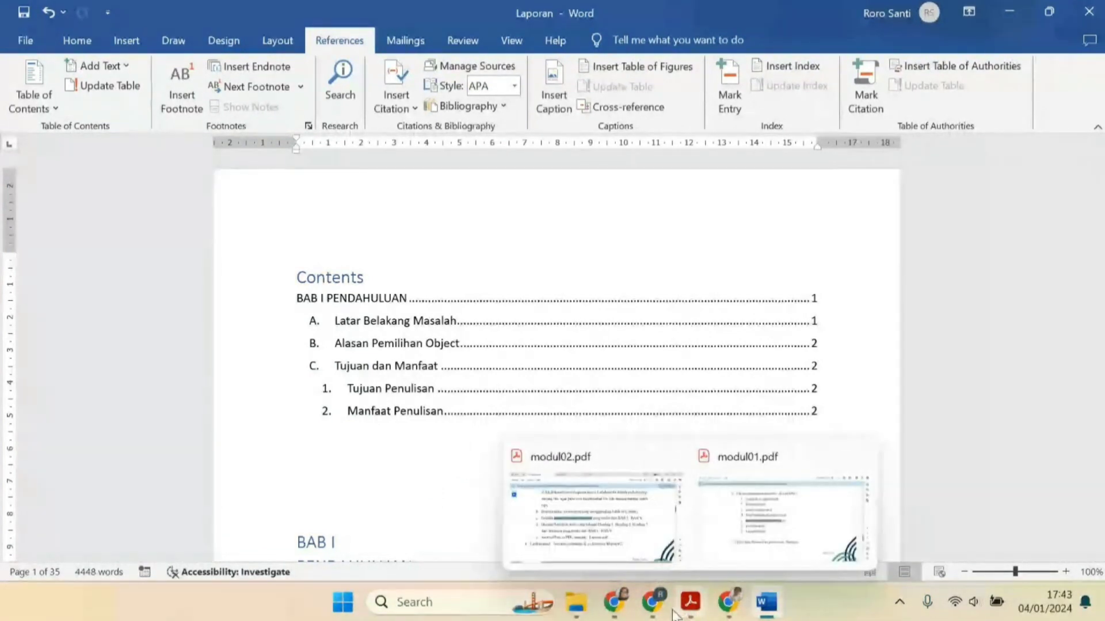
mouse_move(660, 610)
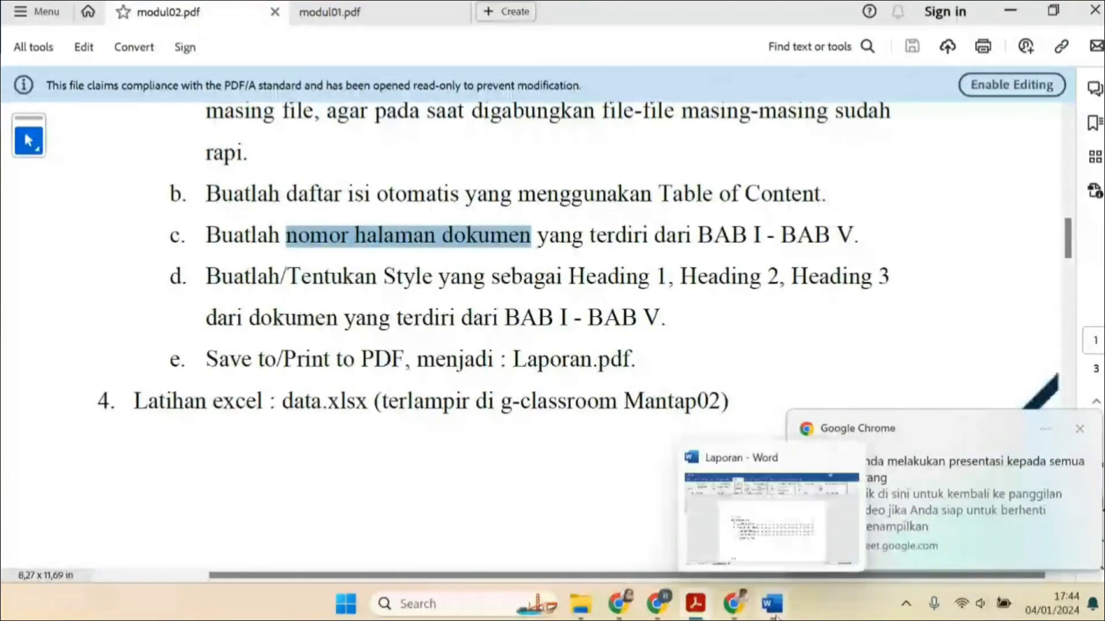
left_click(767, 602)
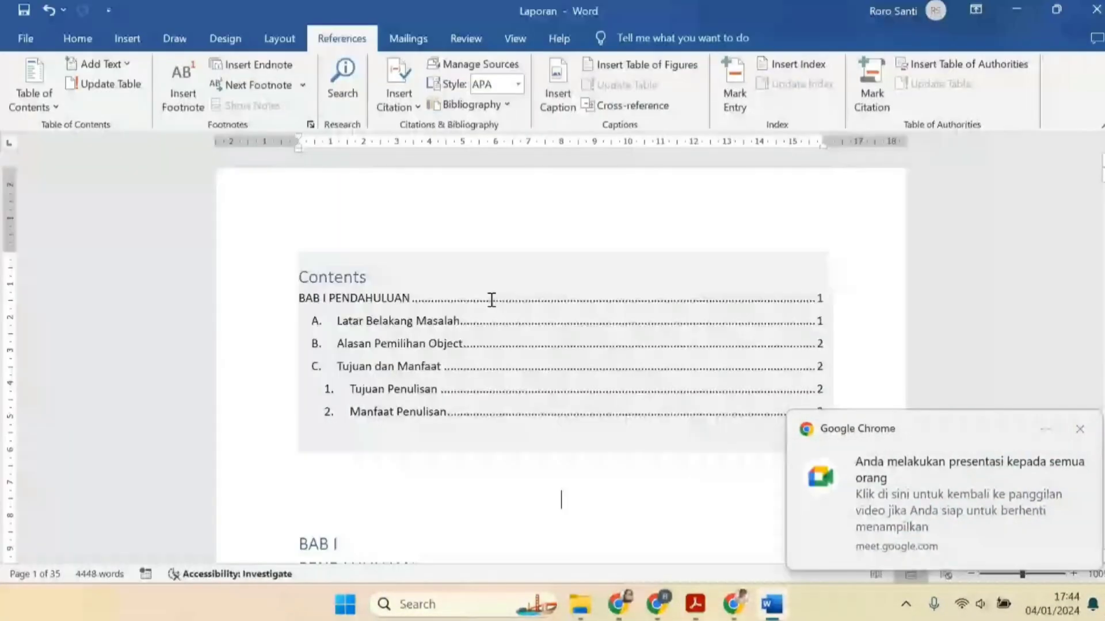
Preview the report's pages in the print view
left_click(25, 38)
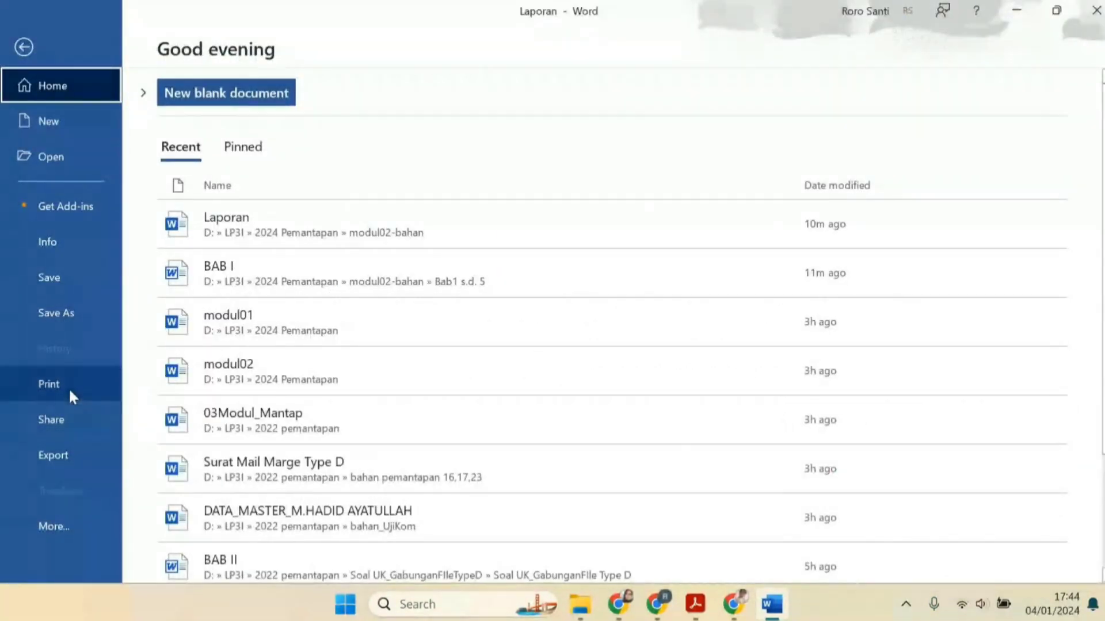
left_click(70, 390)
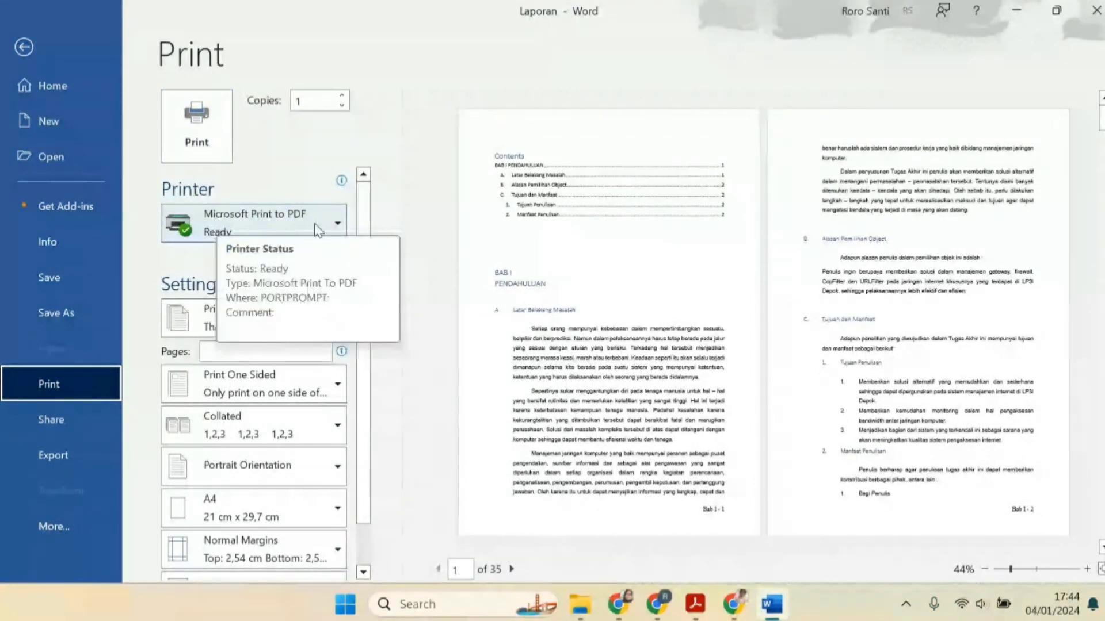
left_click(26, 49)
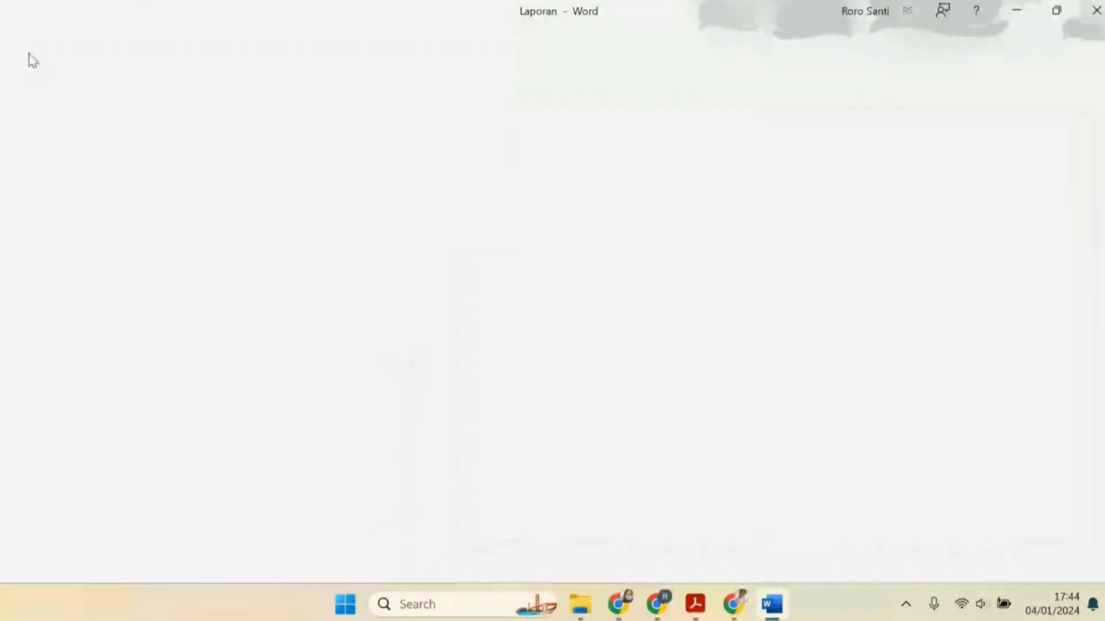
Start saving the report with Save As into the hasil\modul02 folder under 2024 Pemantapan, choosing PDF as the file type
left_click(26, 38)
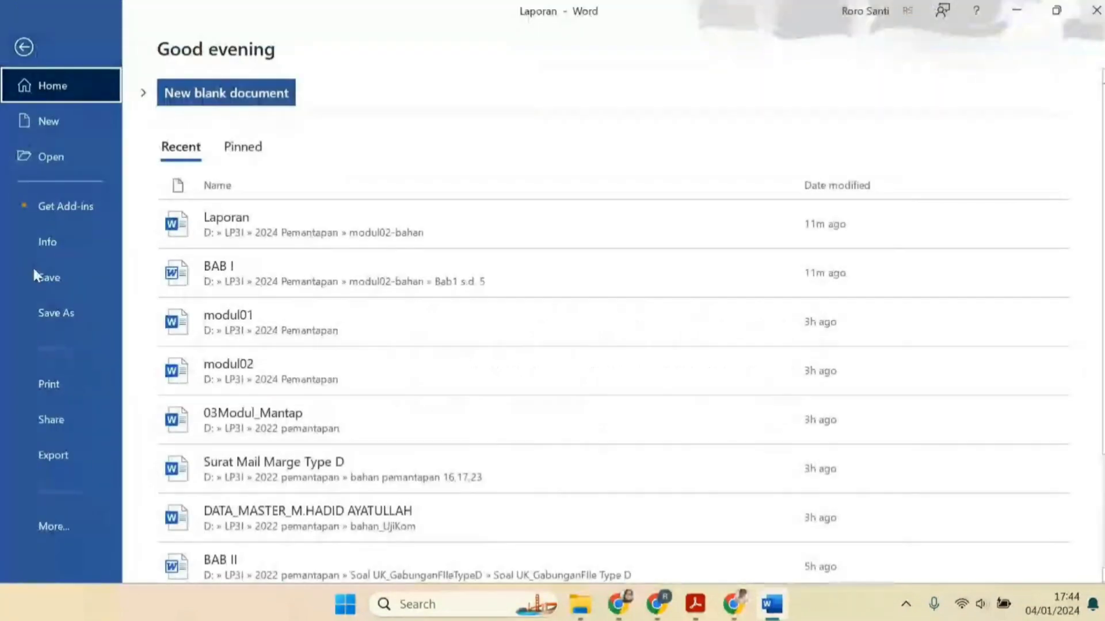
left_click(57, 312)
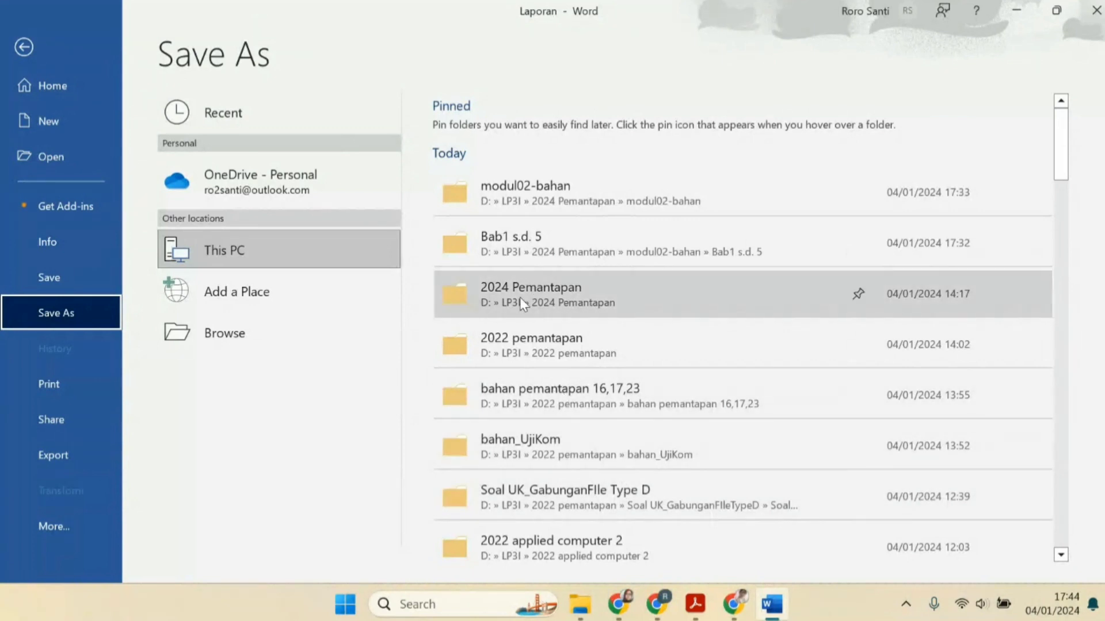
left_click(501, 287)
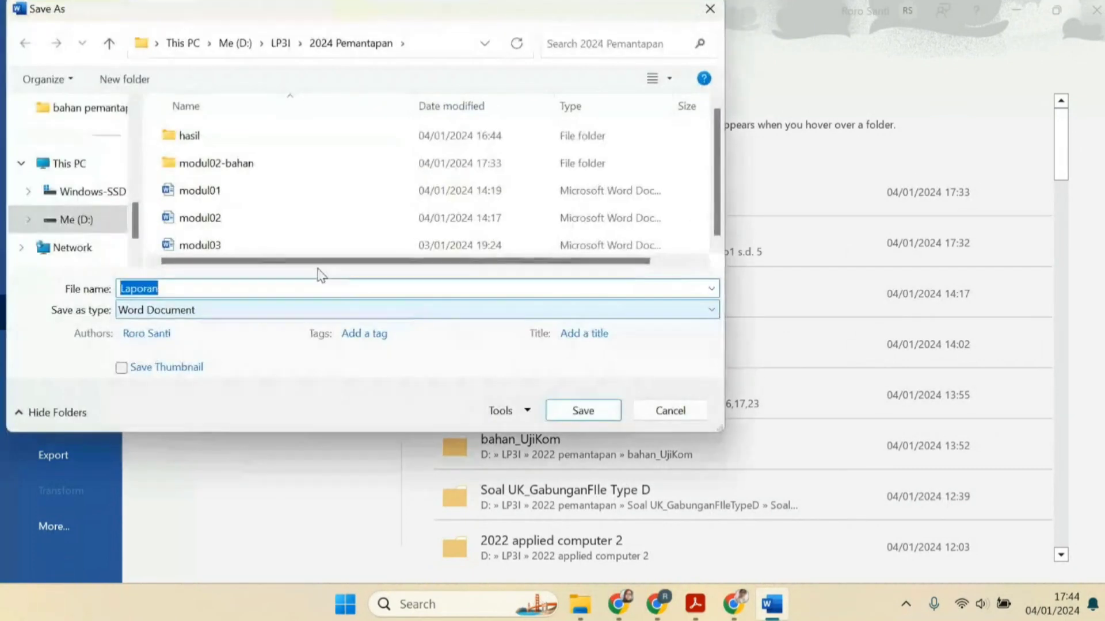
double_click(198, 138)
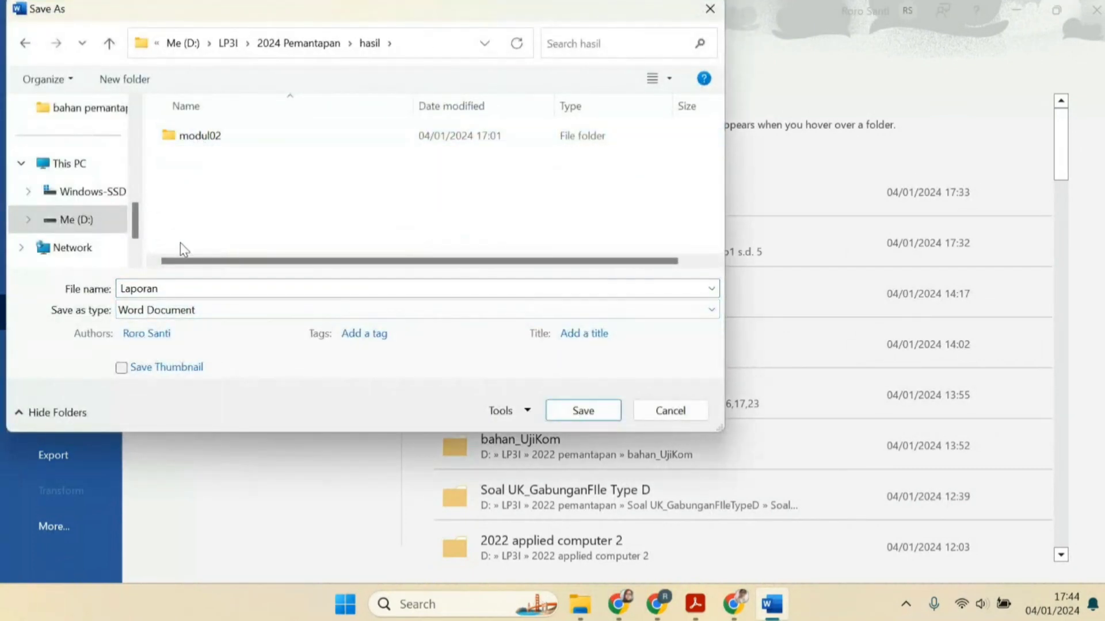
double_click(200, 135)
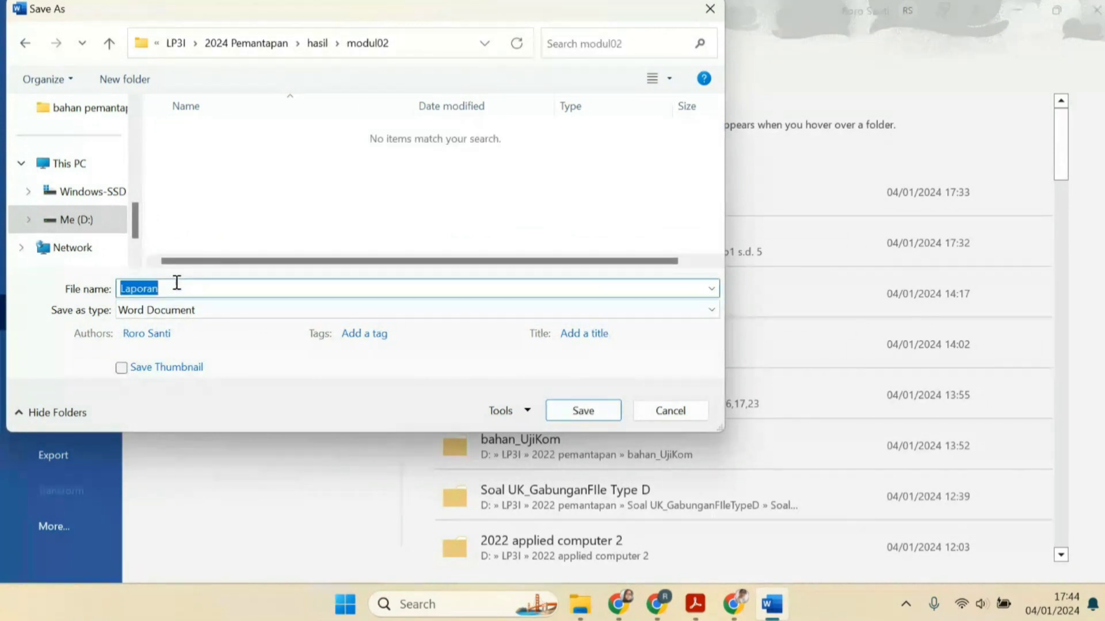
left_click(214, 311)
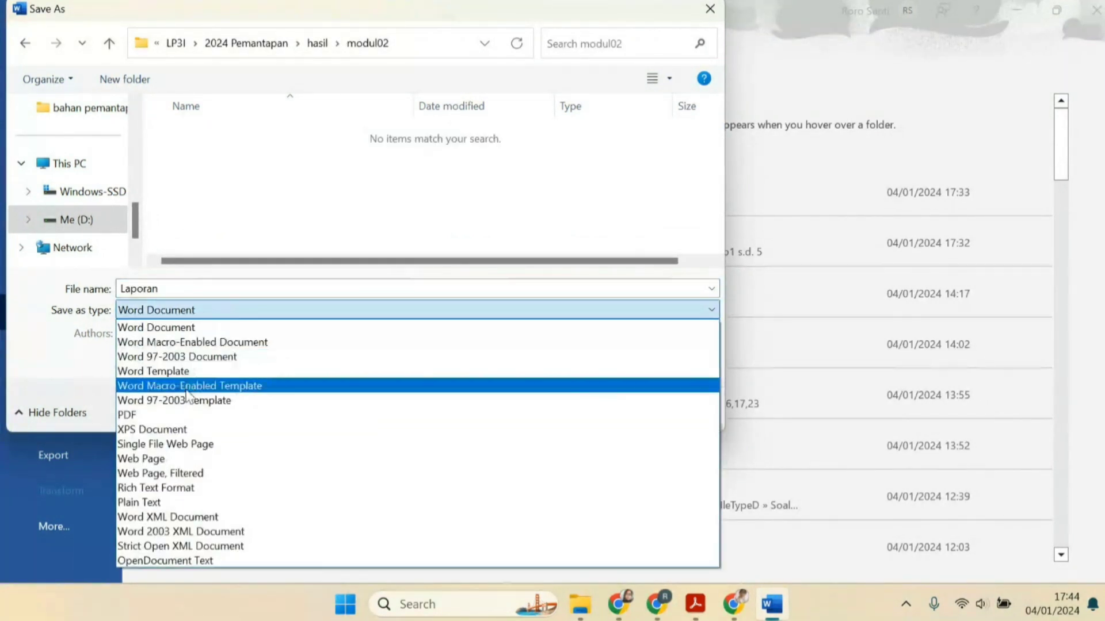
left_click(193, 415)
Check the assignment's required PDF name in modul02.pdf, then save the report as the PDF Laporan
mouse_move(695, 604)
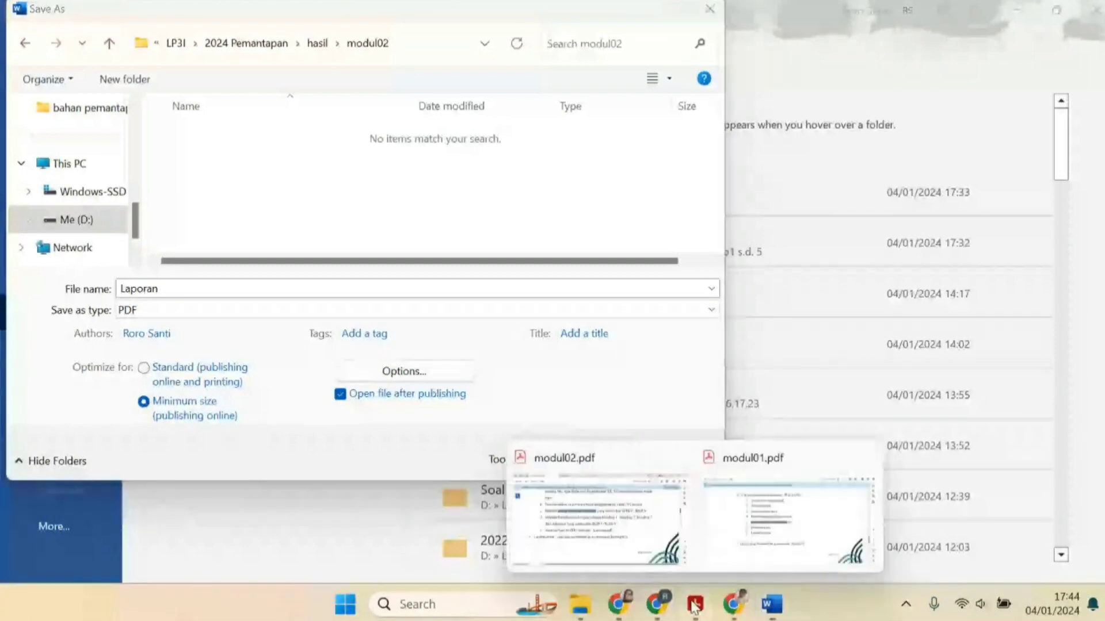
left_click(682, 557)
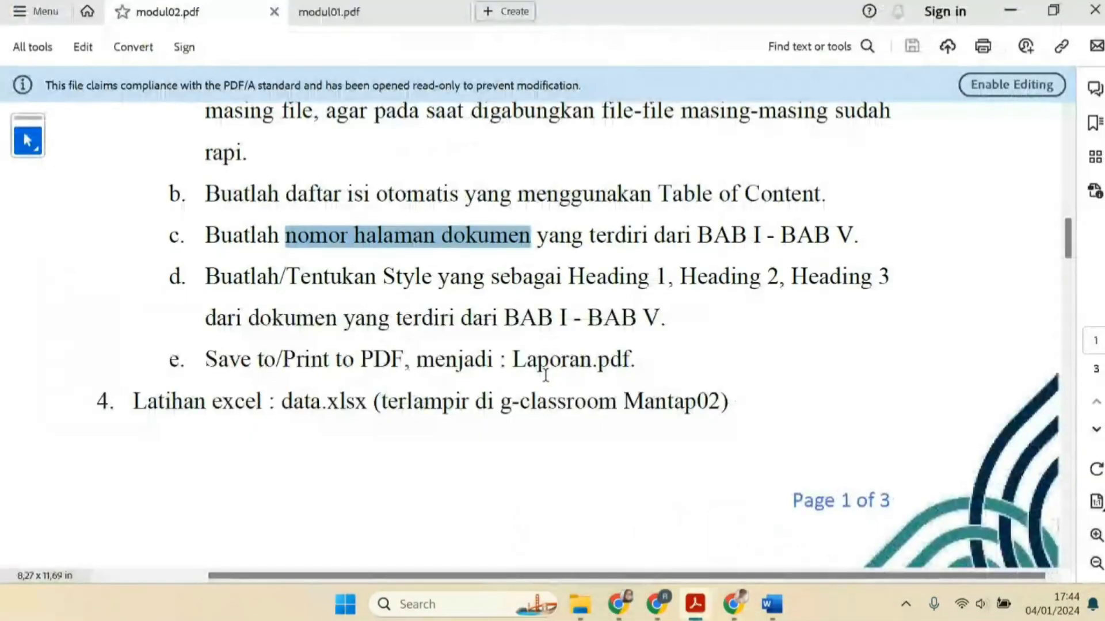
left_click(769, 605)
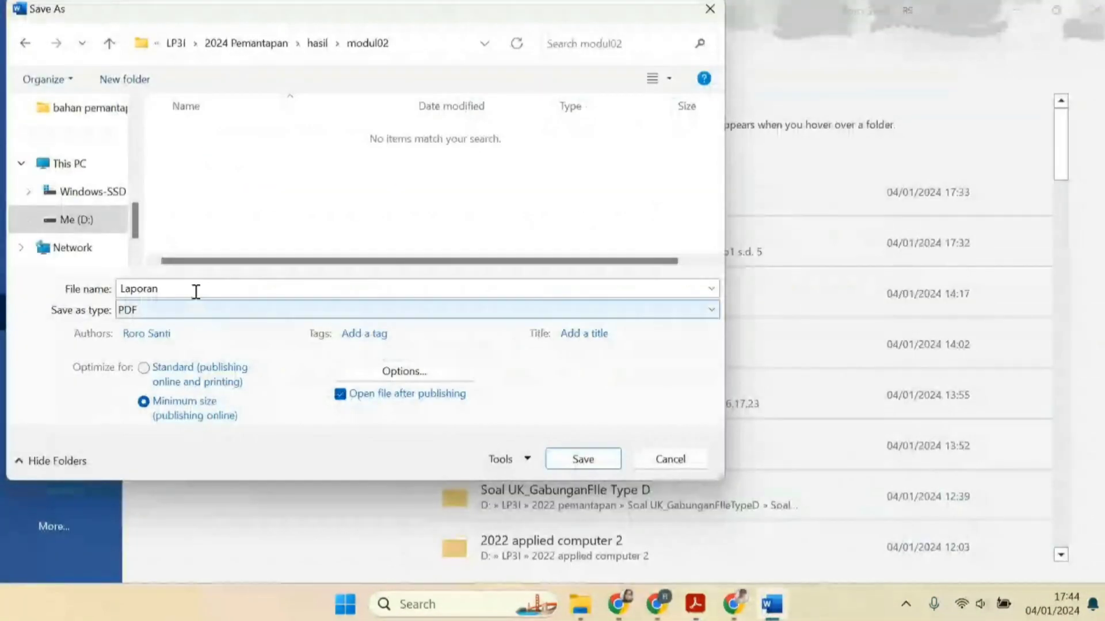
left_click(593, 465)
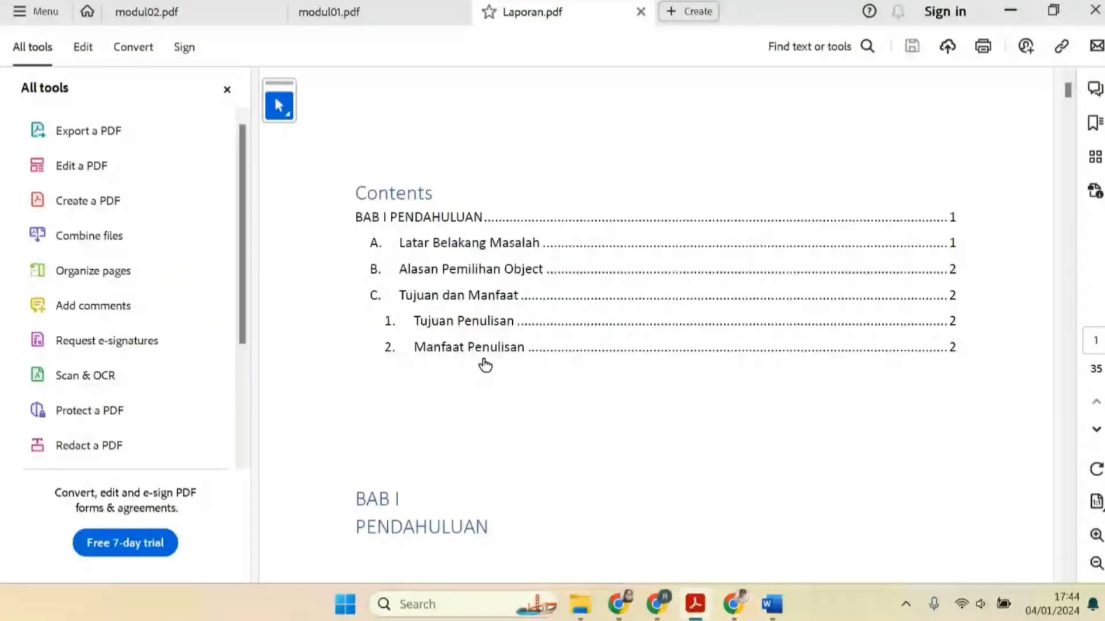
Review the table of contents and first page of the published Laporan.pdf
left_click(581, 608)
left_click(994, 264)
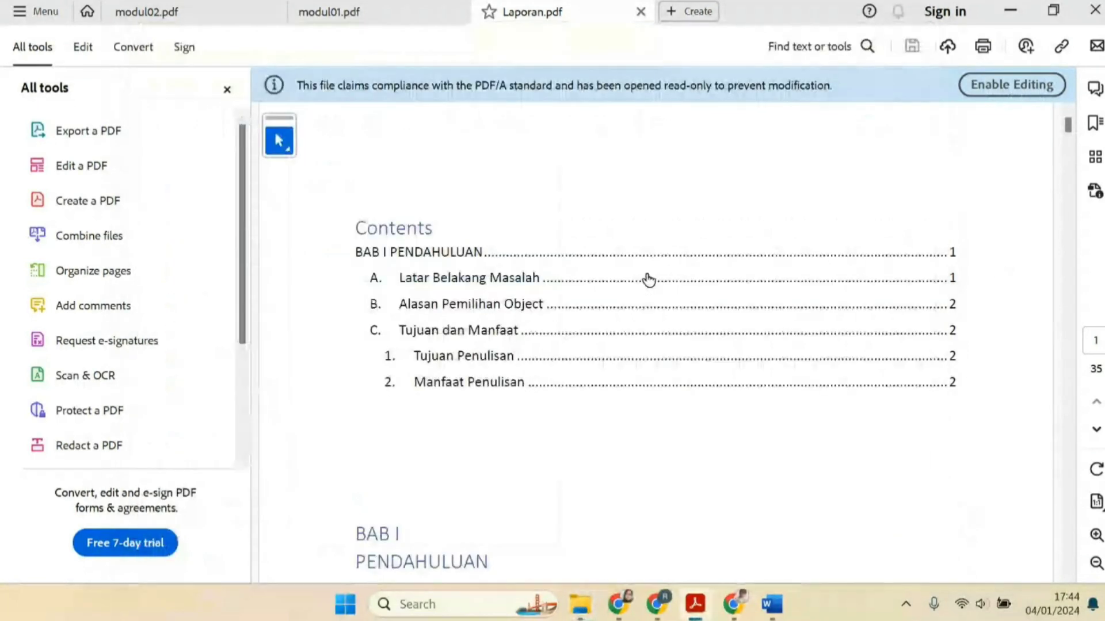
scroll(648, 279, "down", 5)
Browse to the hasil\modul02 folder in File Explorer and preview the saved Laporan PDF
left_click(581, 604)
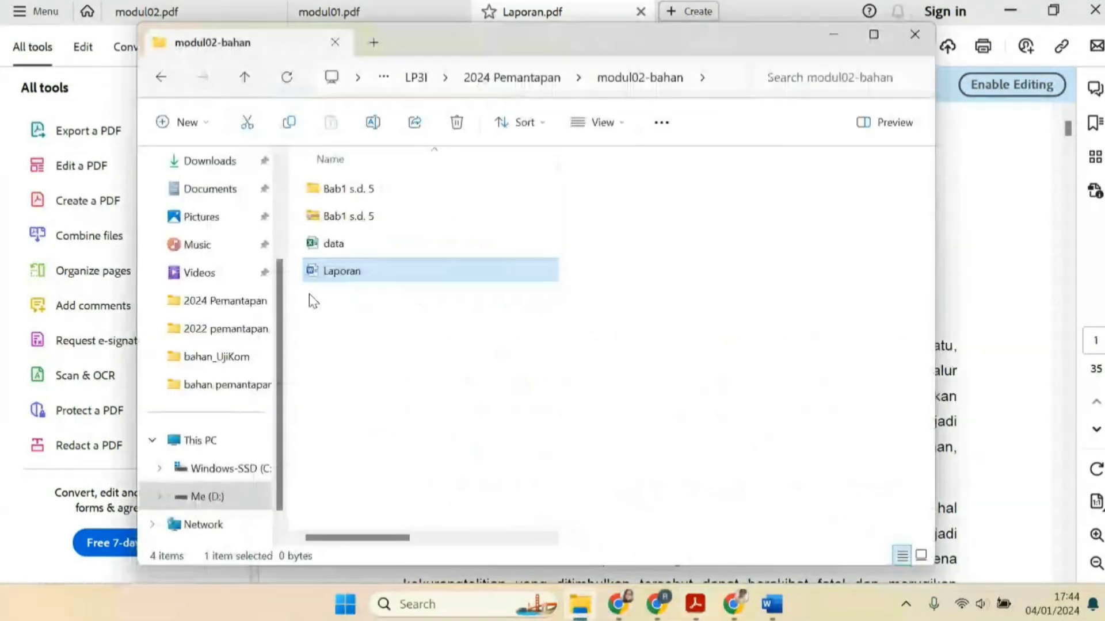
left_click(239, 302)
left_click(320, 194)
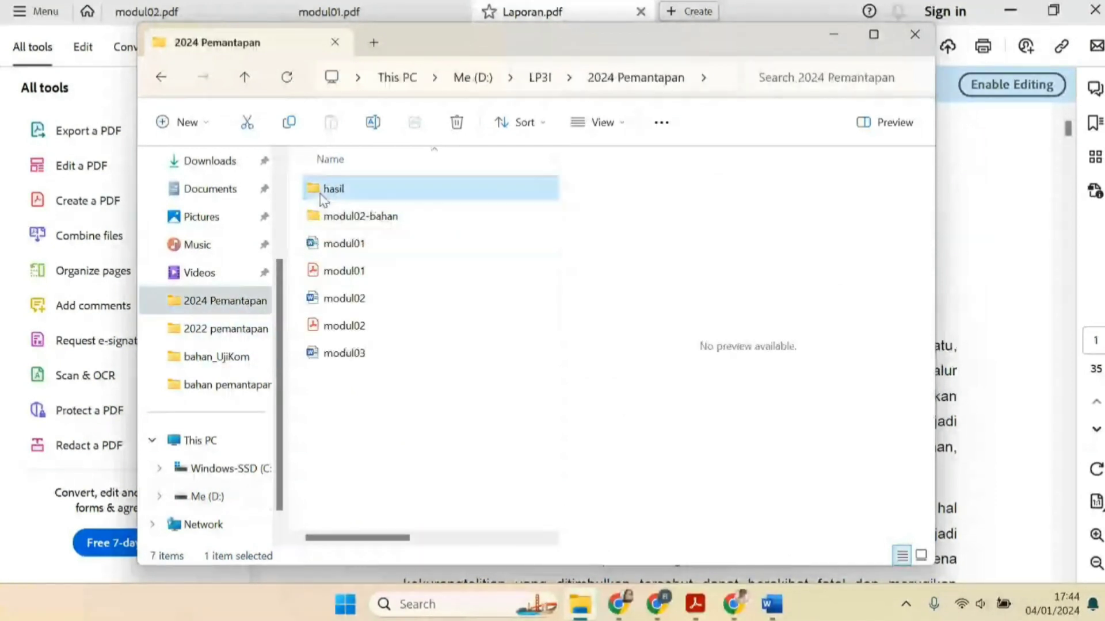
double_click(320, 195)
double_click(321, 196)
left_click(344, 219)
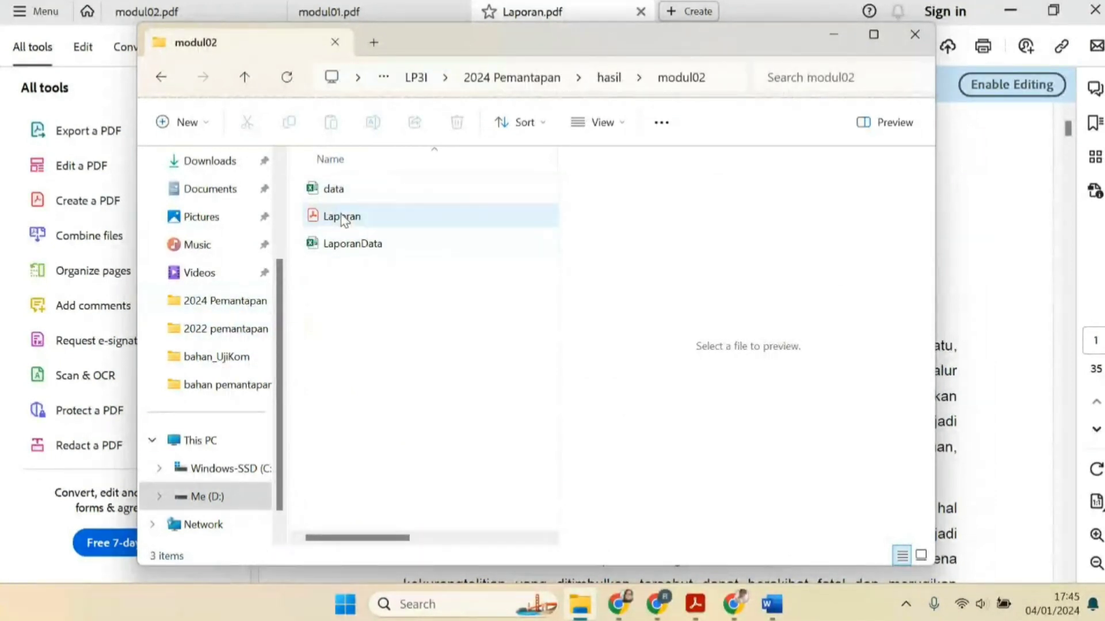
left_click(343, 219)
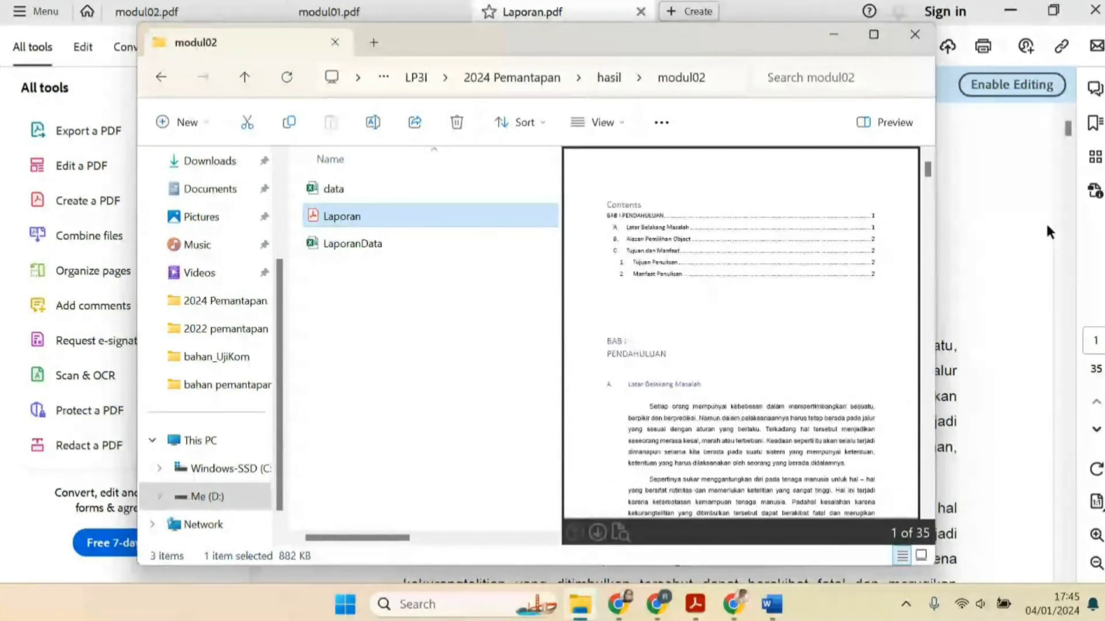
Scroll through the first chapter of Laporan.pdf and return to the modul02.pdf assignment instructions
left_click(1036, 236)
scroll(587, 305, "down", 1)
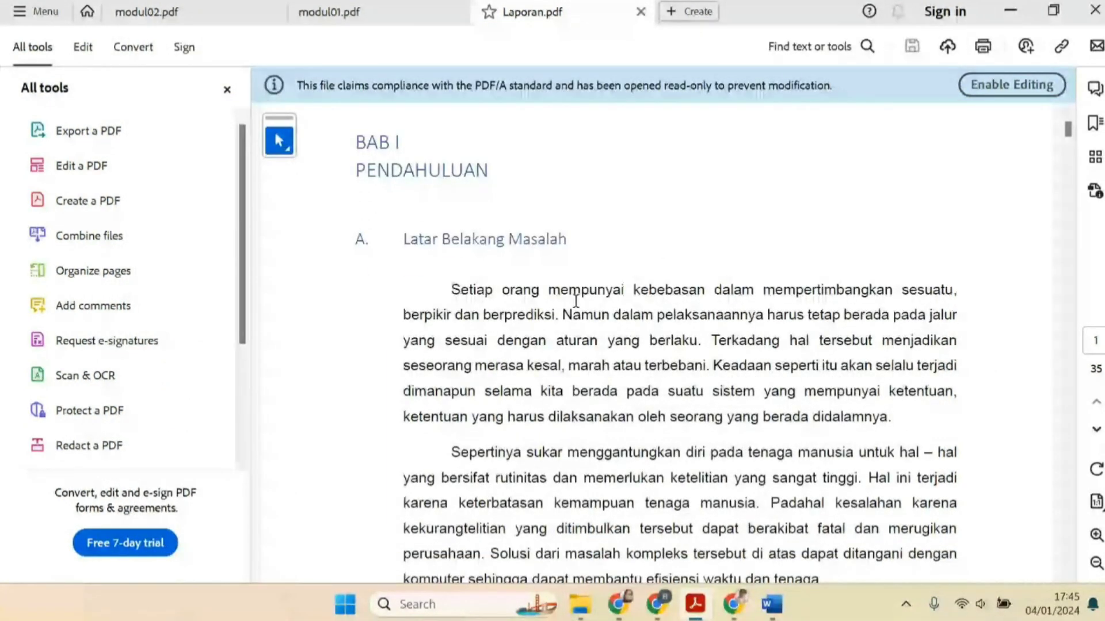
left_click(395, 13)
left_click(207, 9)
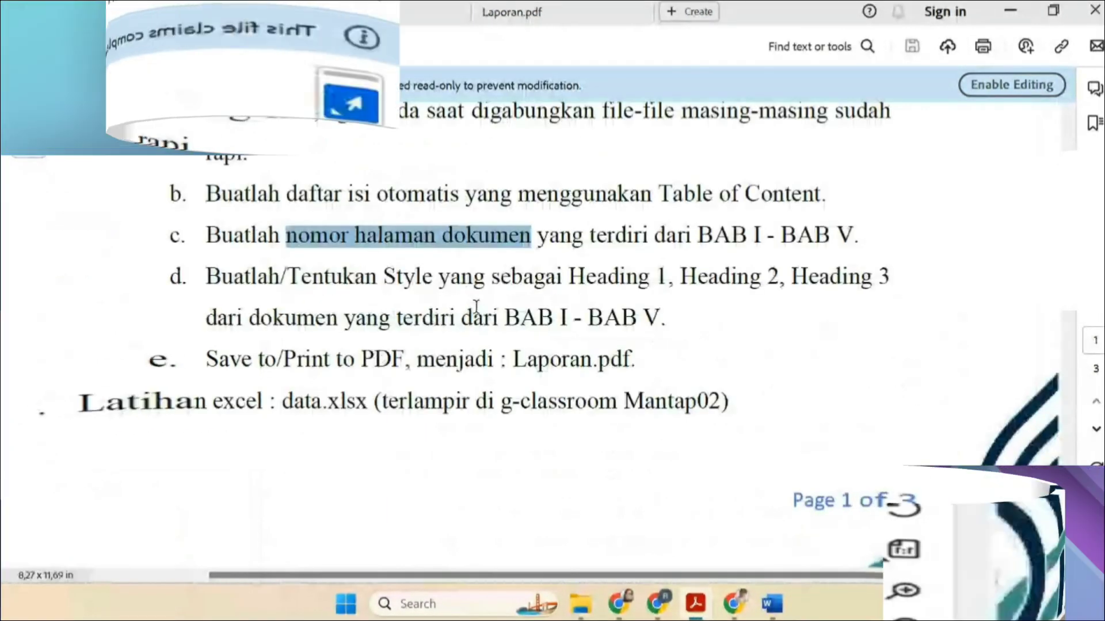